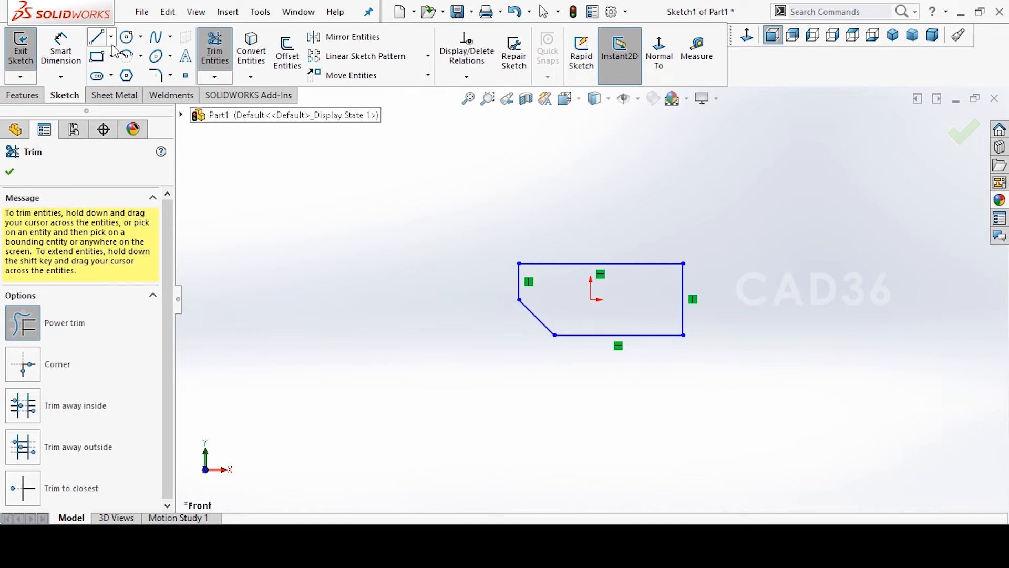
Dimension the profile's horizontal top edge to 250 mm.
click(61, 47)
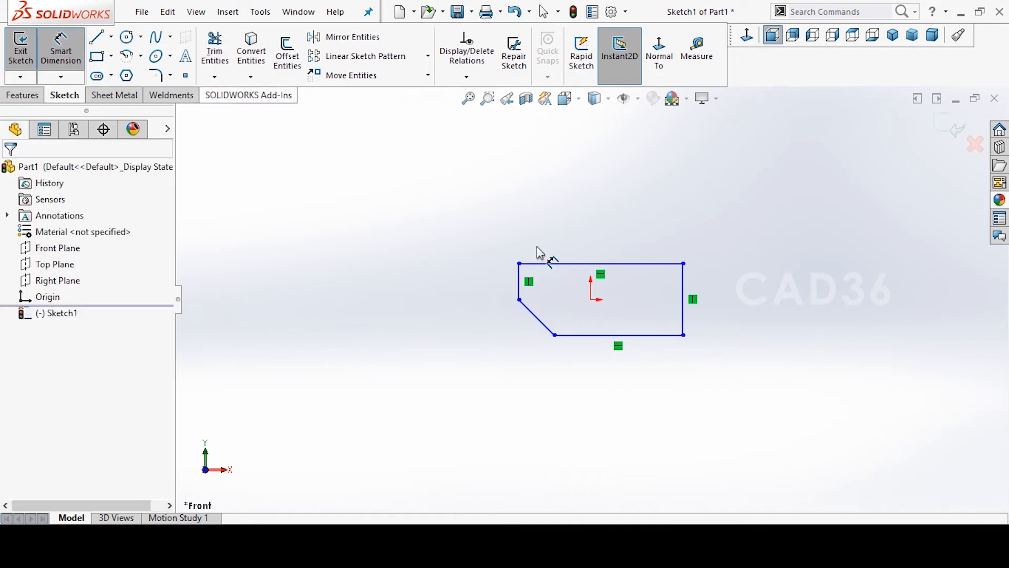
click(618, 264)
click(623, 227)
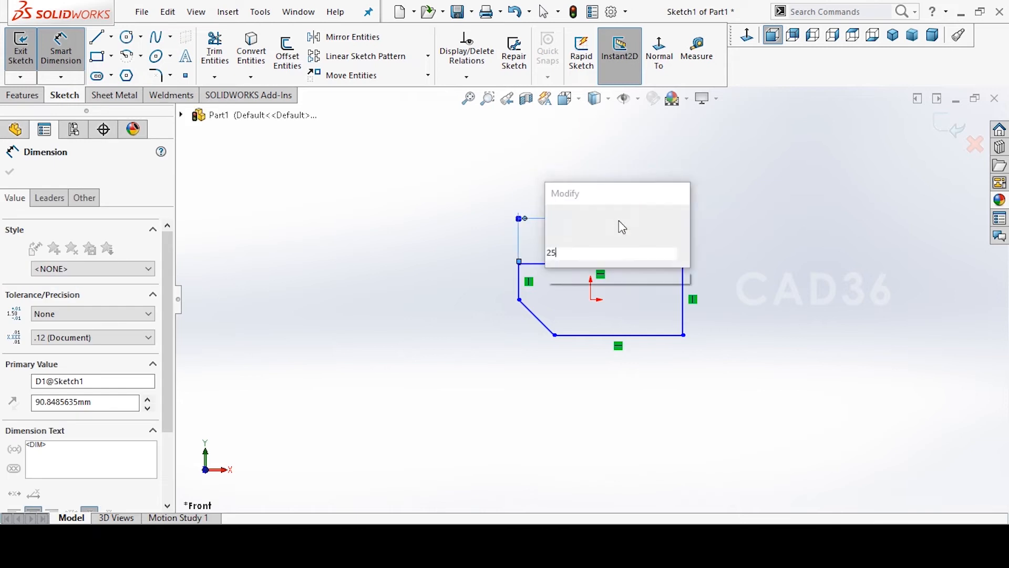
text(250)
key(Return)
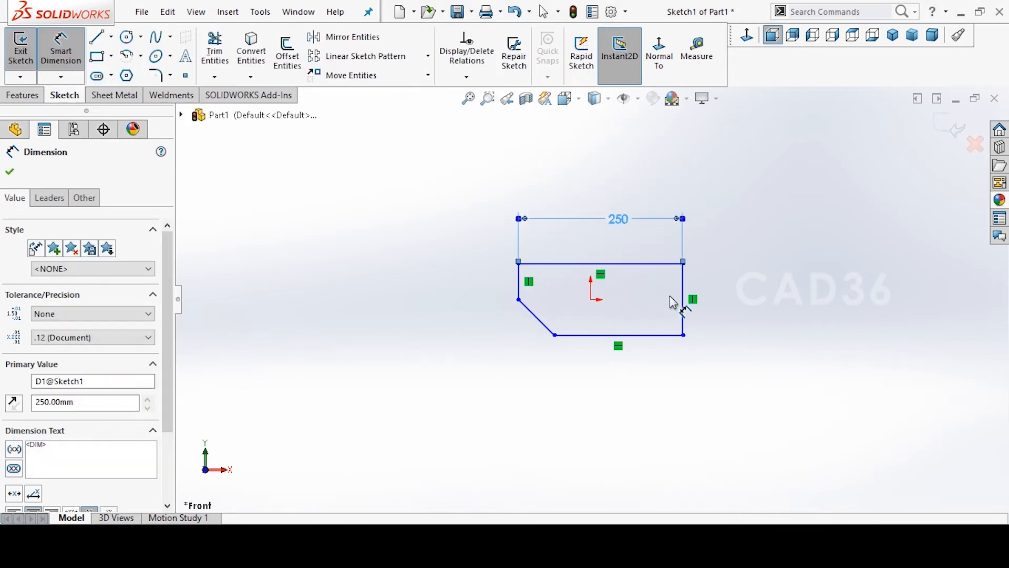
Dimension the profile's right vertical edge to 75 mm.
click(684, 305)
click(724, 309)
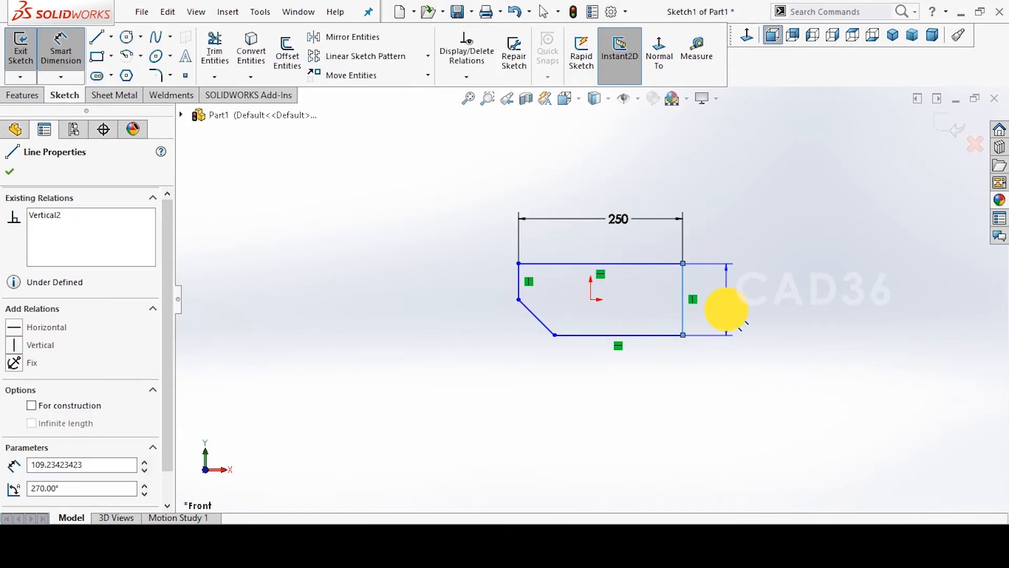
text(75)
key(Return)
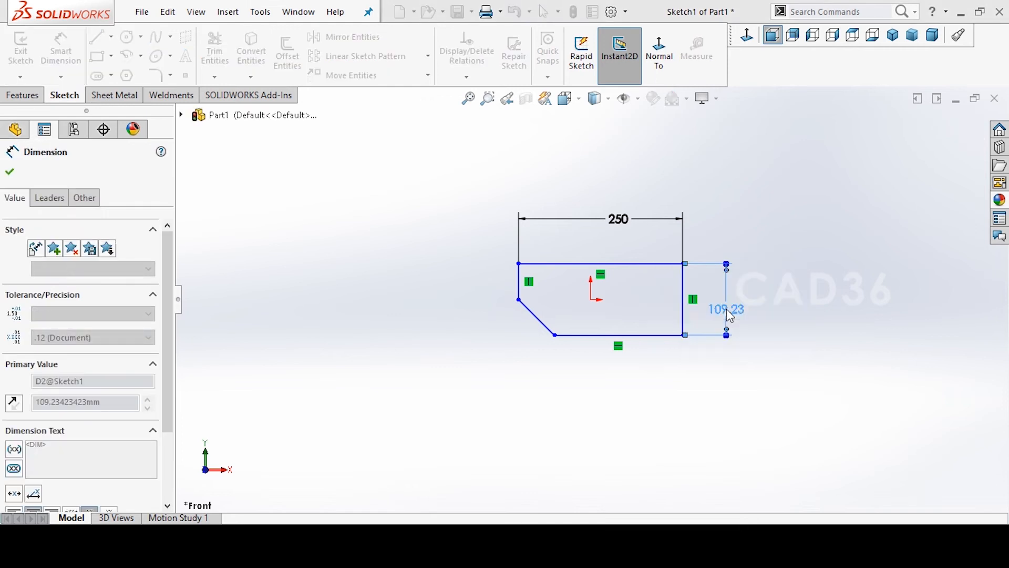
click(573, 403)
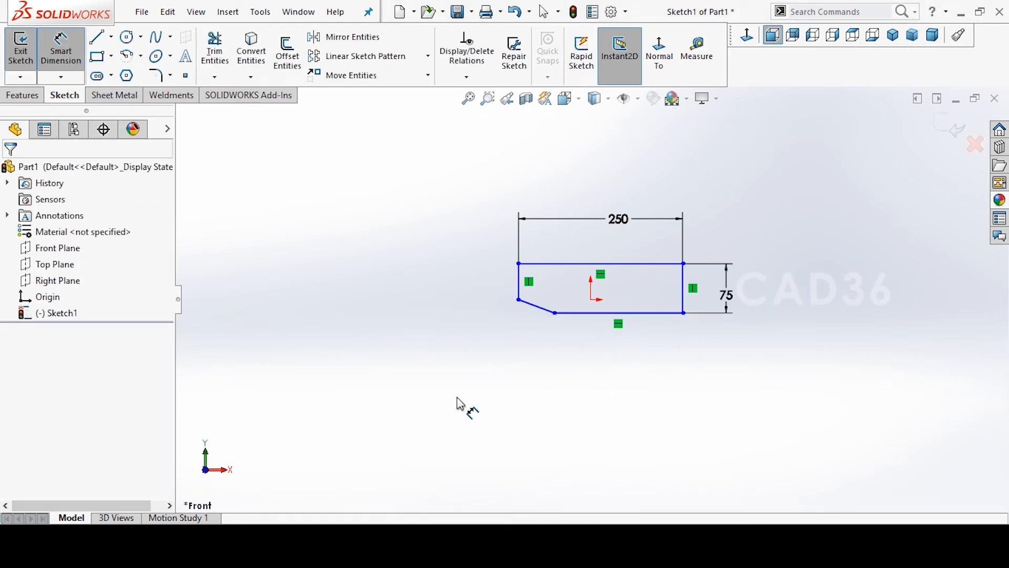
Consult Section A-A in Stair-Model.pdf and dimension the profile's short left vertical edge to 30 mm.
key(alt+Tab)
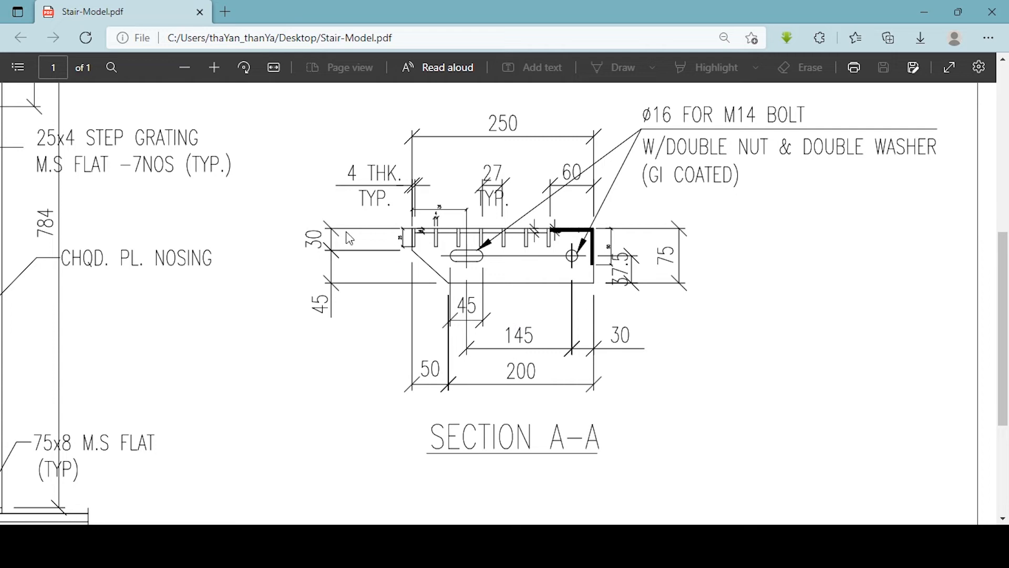
ctrl+scroll(468, 211, up, 3)
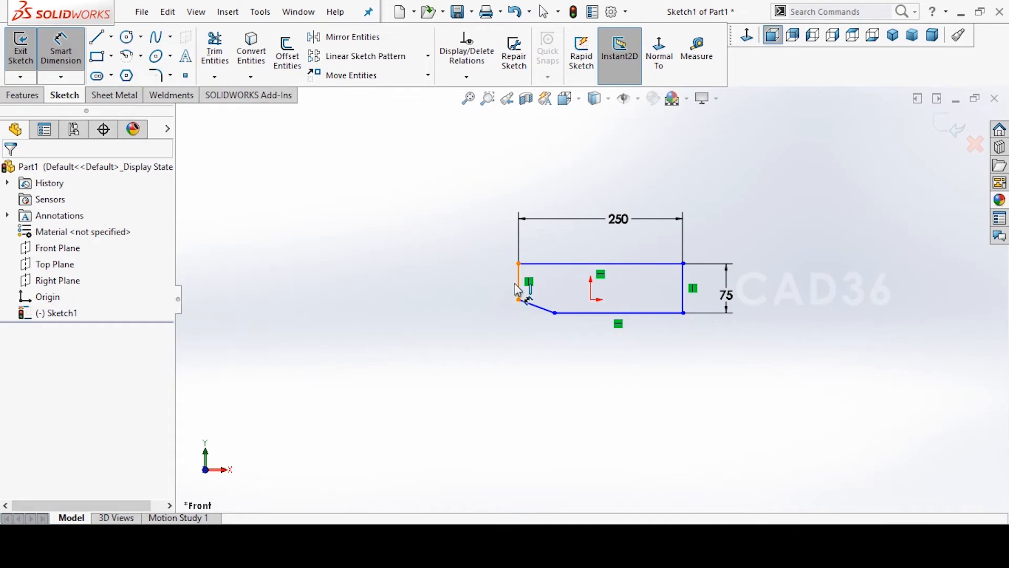
click(528, 281)
click(457, 286)
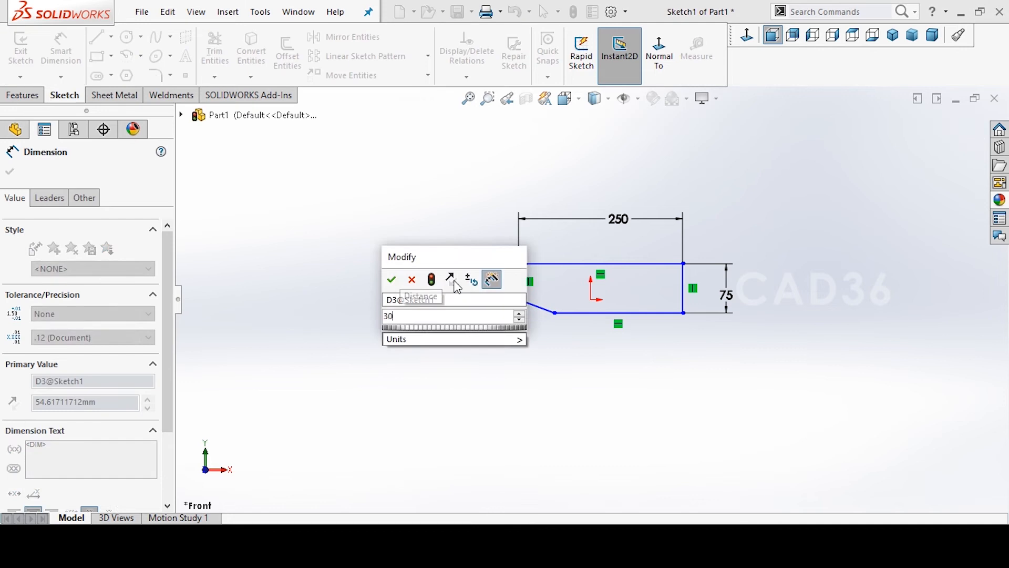
text(30)
key(Return)
click(520, 364)
Sketch a horizontal centerpoint straight slot centred on the origin, about 60 mm between arc centres and 18 mm wide.
scroll(604, 289, down, 4)
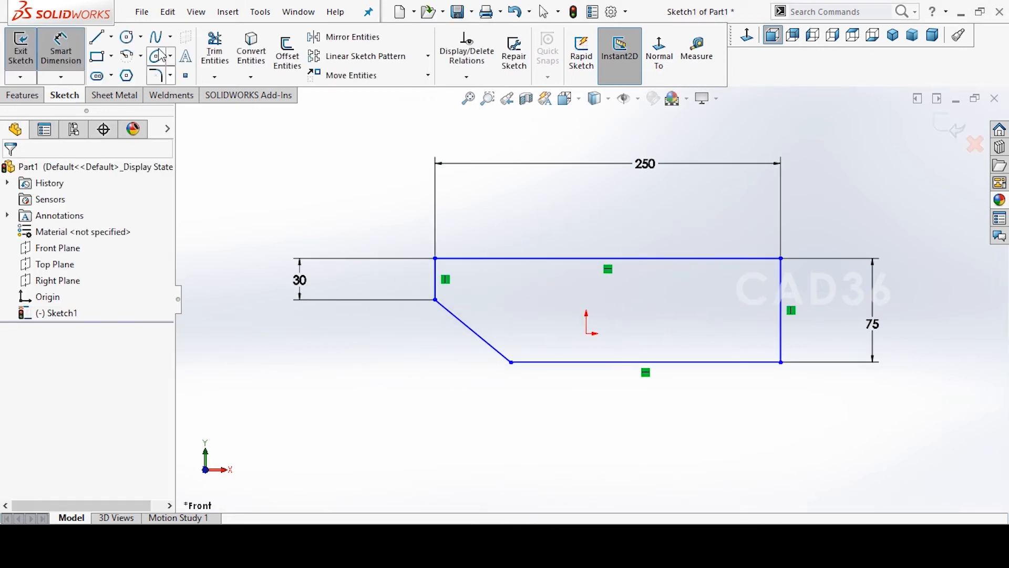
click(112, 76)
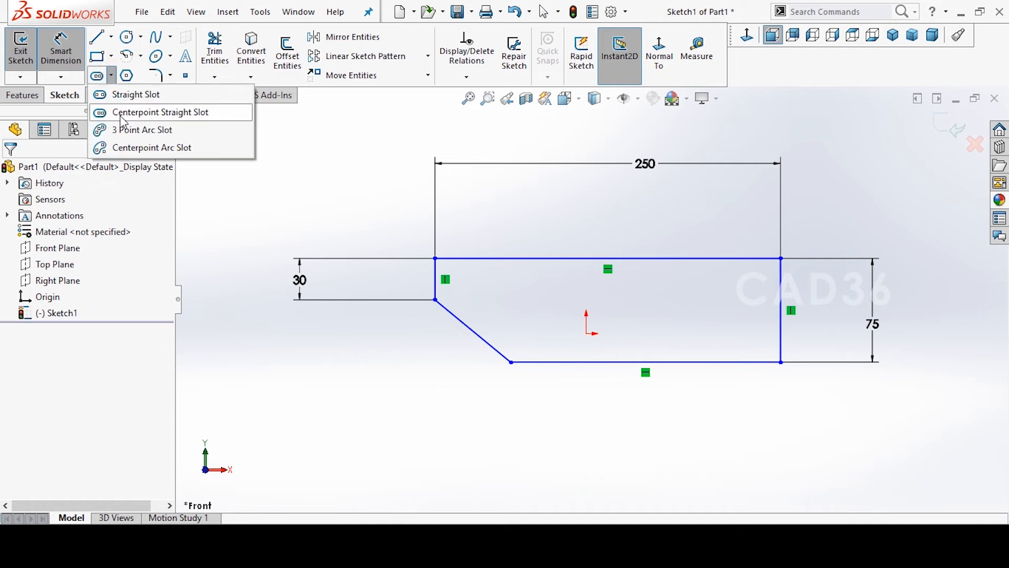
click(122, 115)
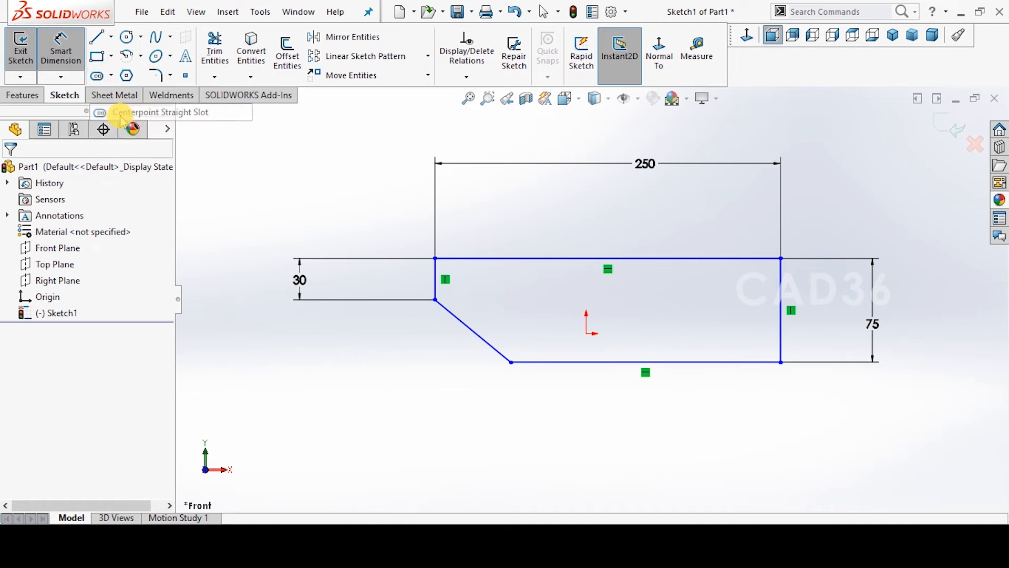
click(586, 333)
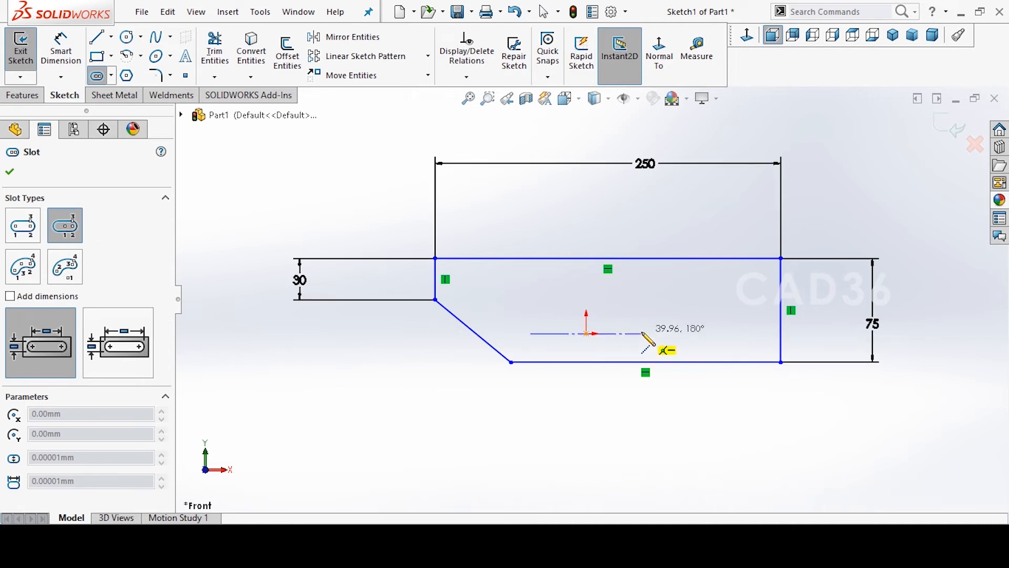
click(628, 333)
click(630, 321)
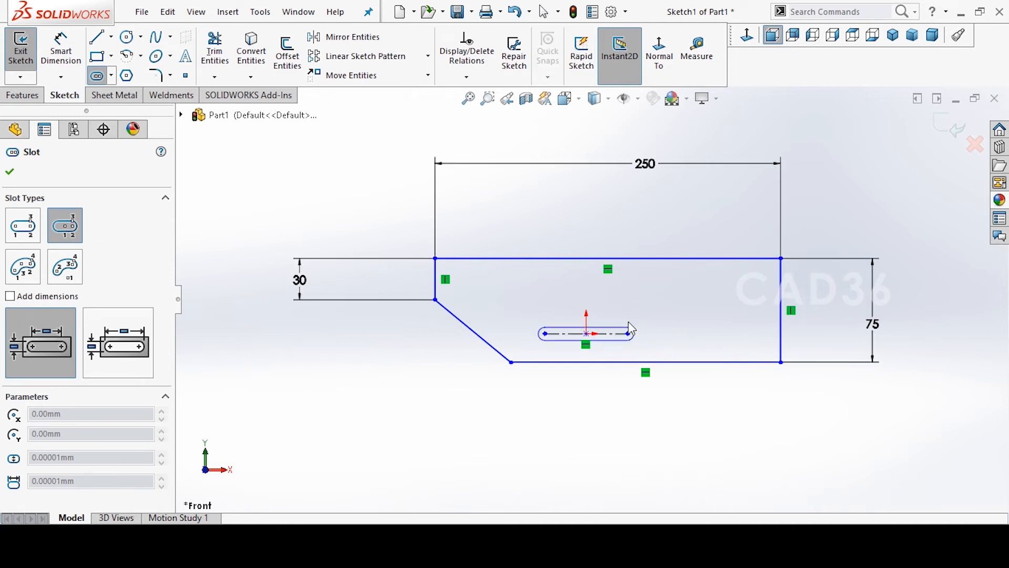
right_click(645, 296)
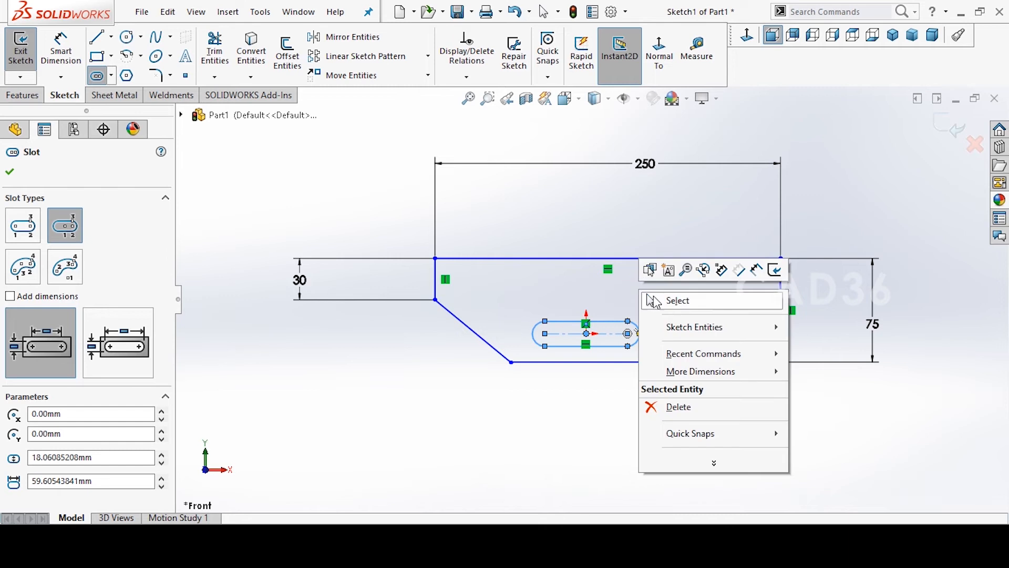
click(661, 301)
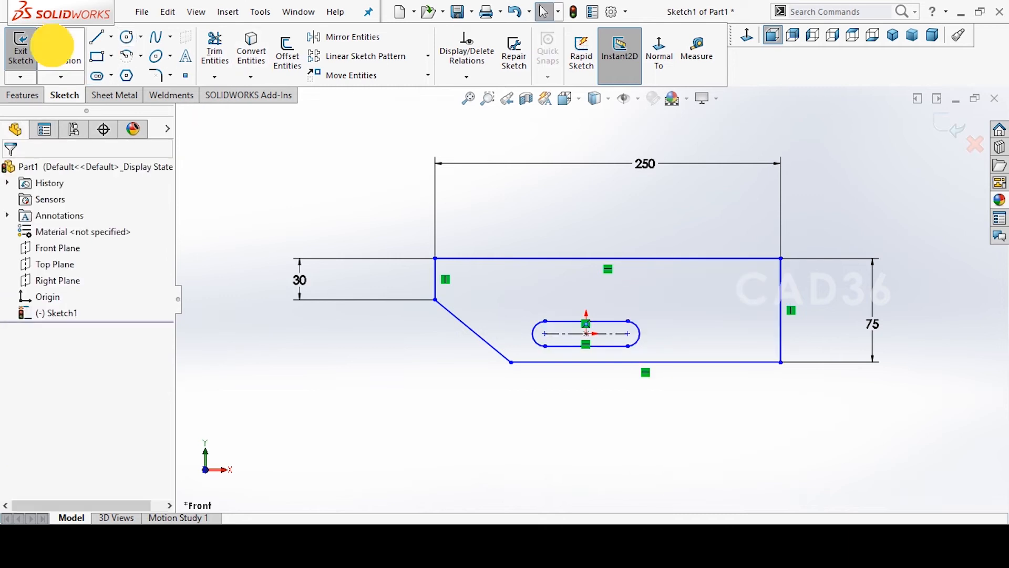
Dimension the height of the slot's centreline above the profile's bottom edge to 37.5 mm.
click(61, 50)
click(627, 334)
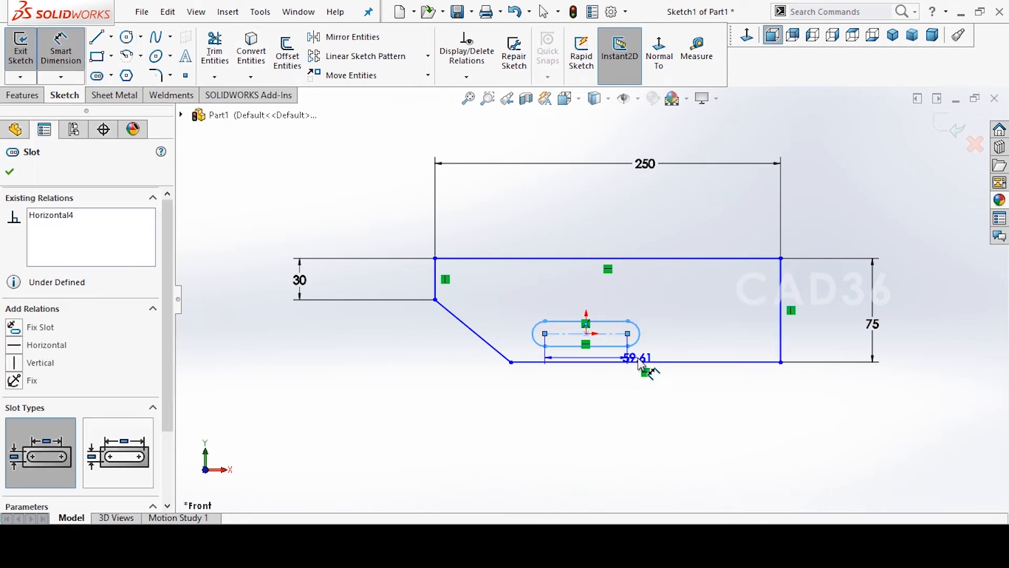
click(655, 363)
click(678, 347)
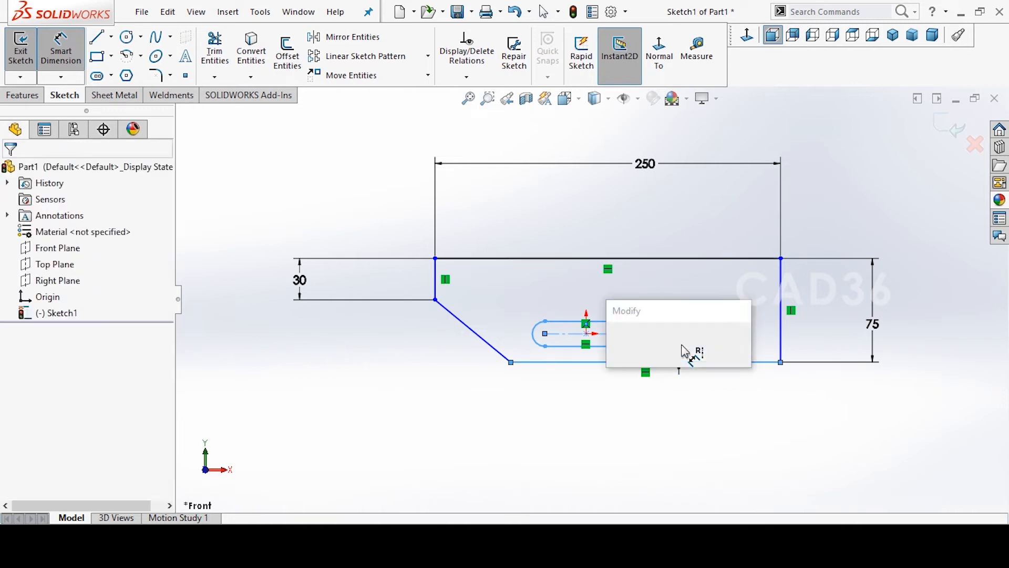
text(37.5)
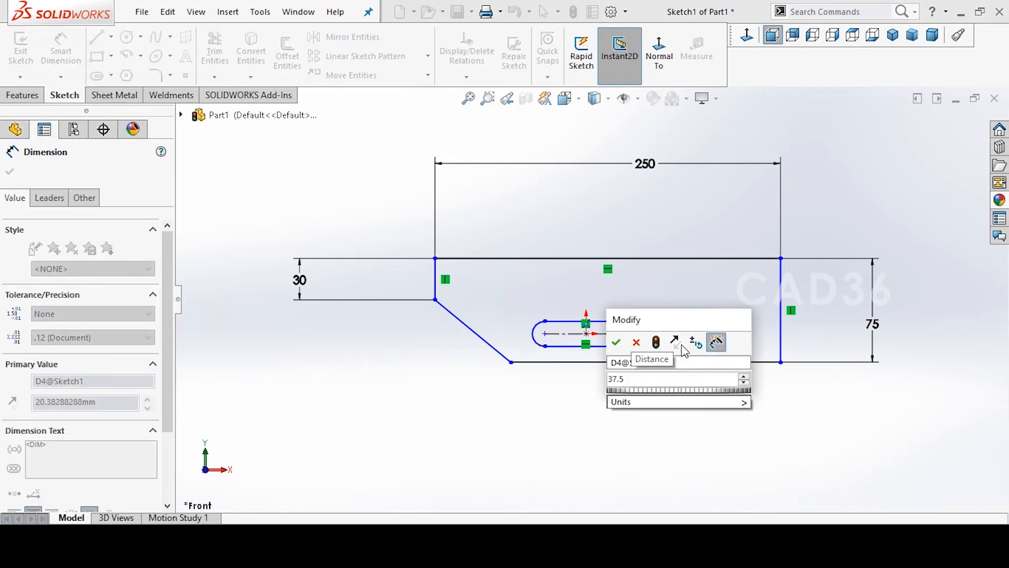
key(Return)
Check the hole size in Stair-Model.pdf and set the slot's end radius to 16 mm.
key(alt+Tab)
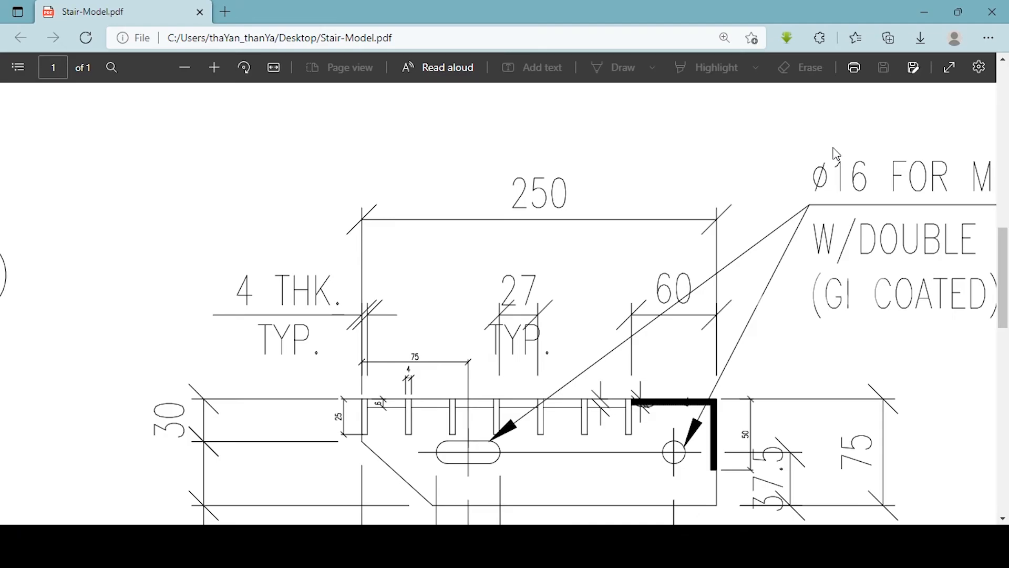
key(alt+Tab)
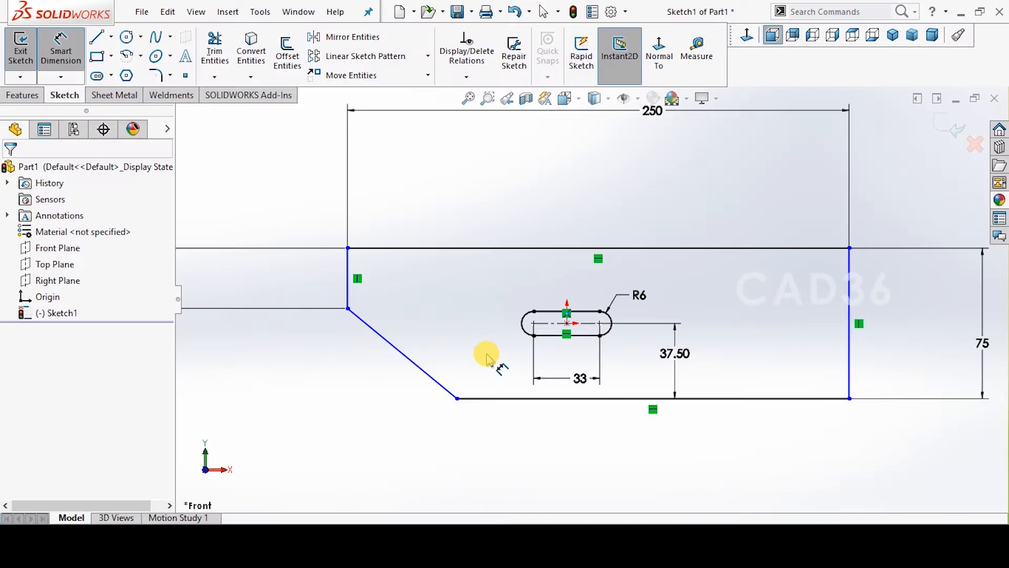
scroll(642, 298, down, 2)
double_click(634, 298)
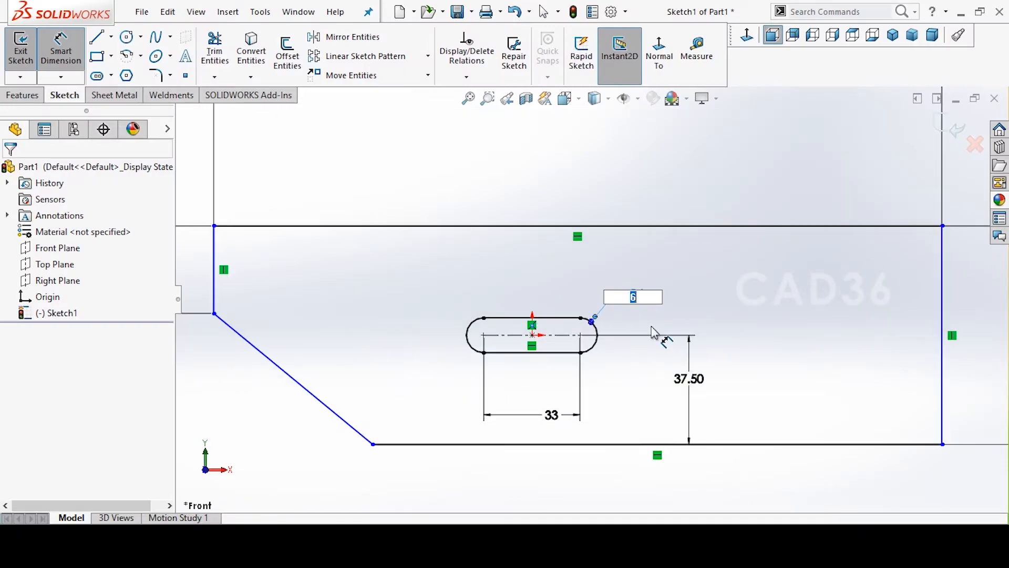
key(Return)
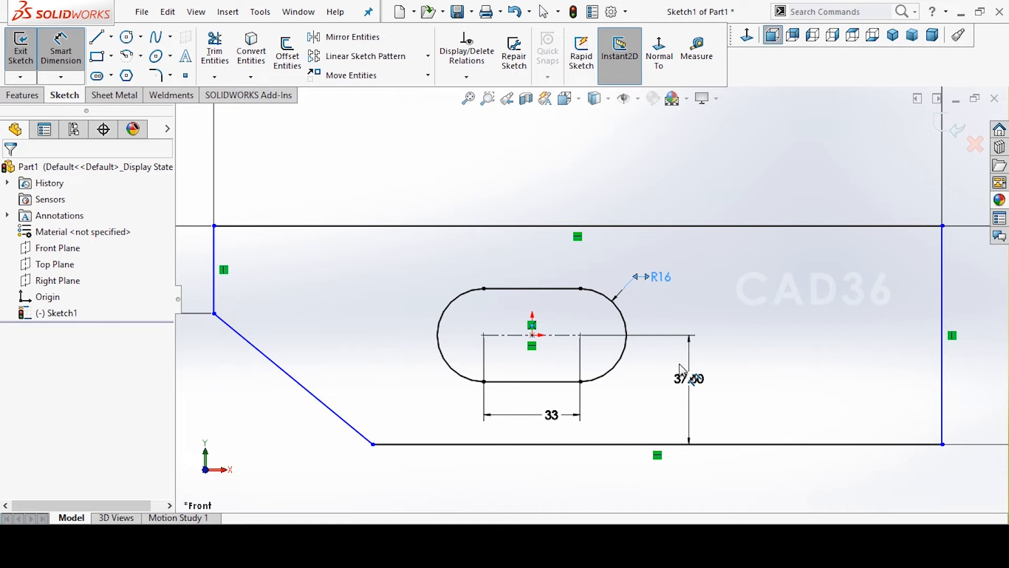
Set the slot's end radius to 8 mm.
scroll(624, 301, up, 2)
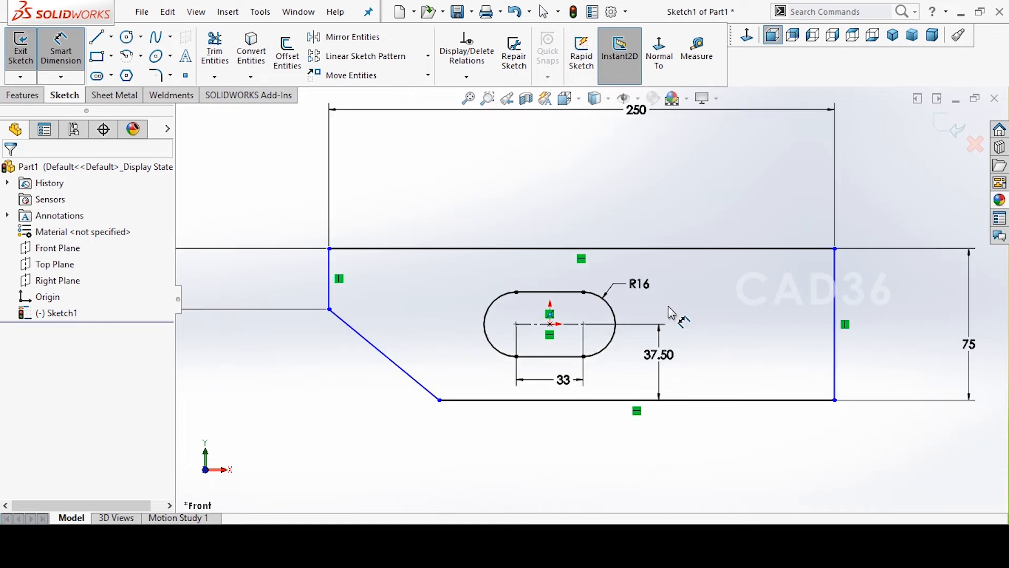
click(638, 282)
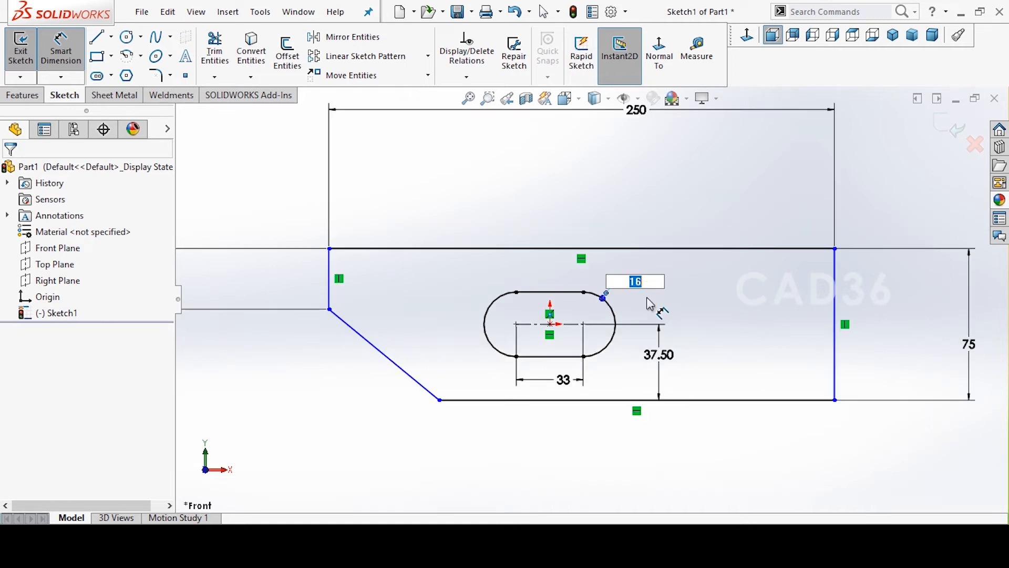
text(8)
key(Return)
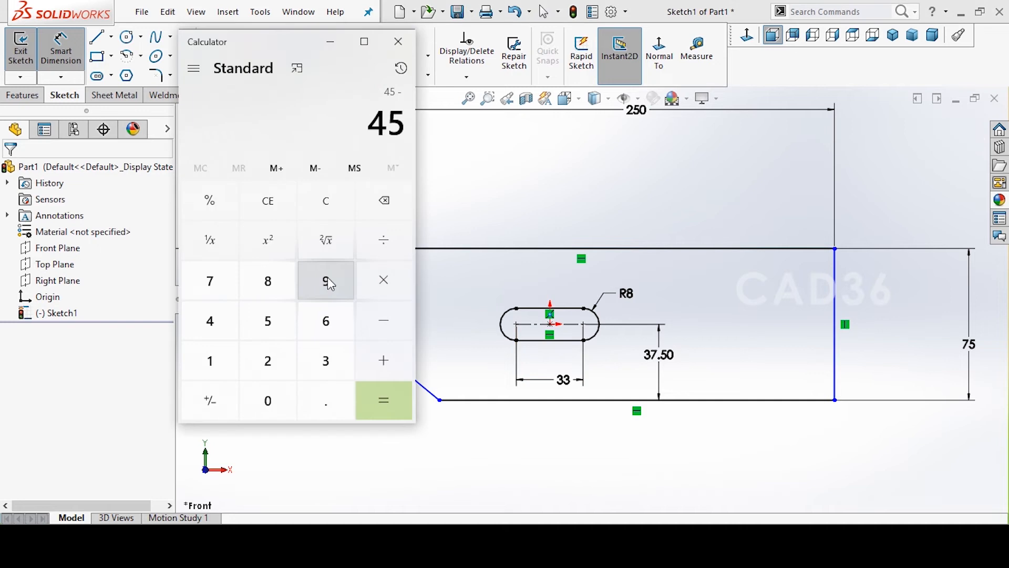
In Calculator, subtract 8 twice from 45 to work out the slot's centre-to-centre distance.
text(37+)
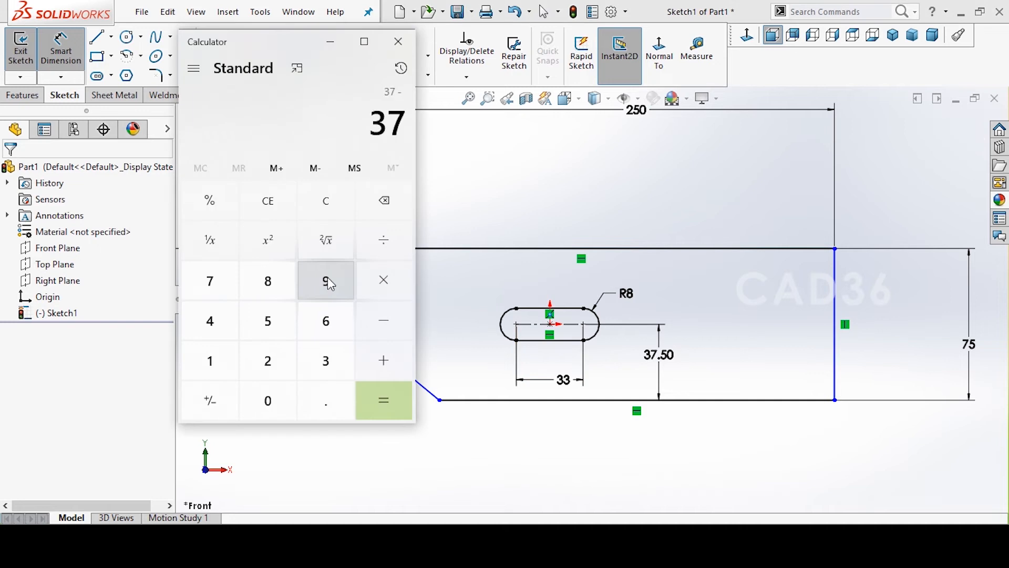
text(8+)
click(583, 369)
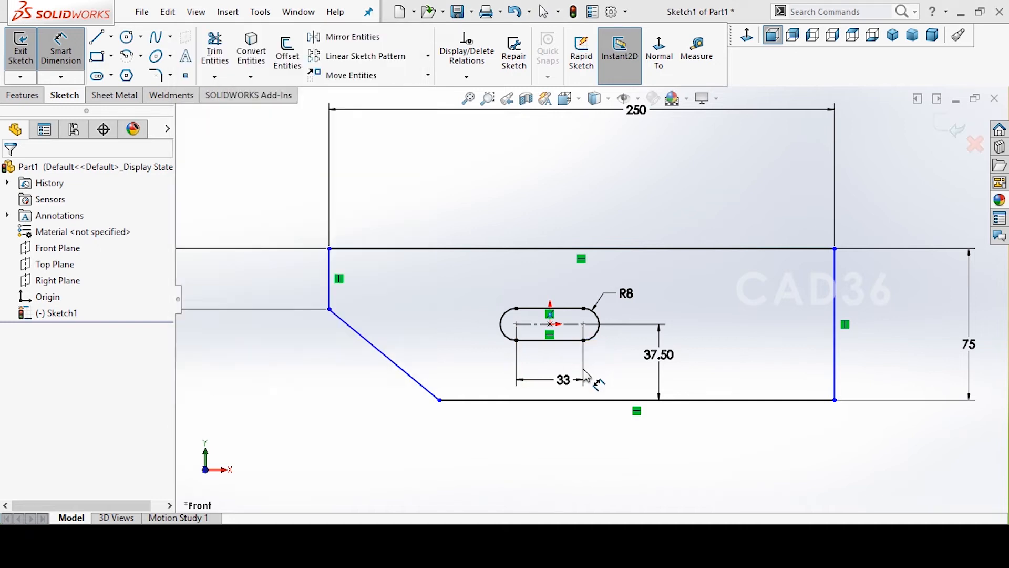
Set the slot's centre-to-centre distance to 293 mm.
double_click(564, 376)
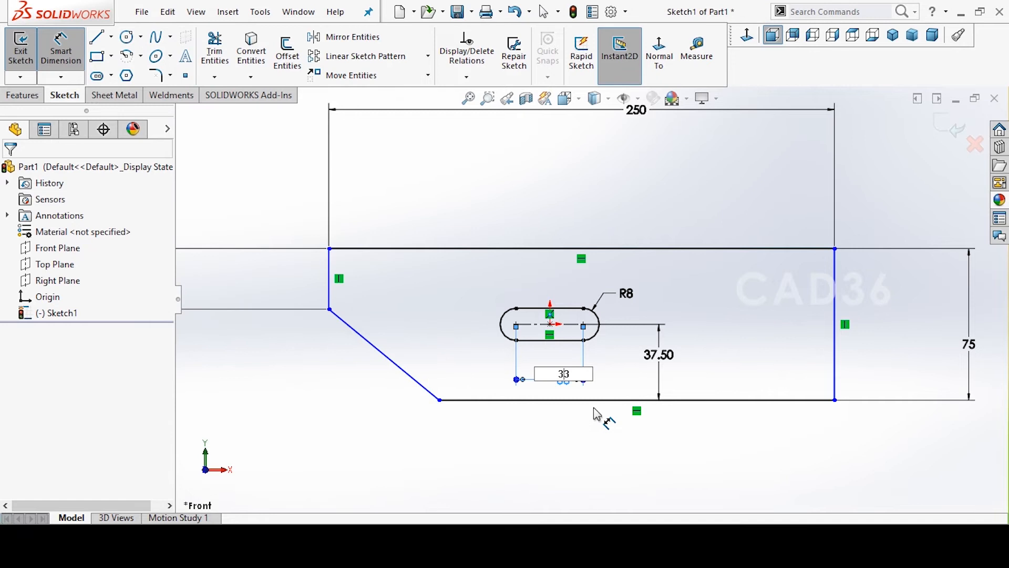
text(9)
key(Return)
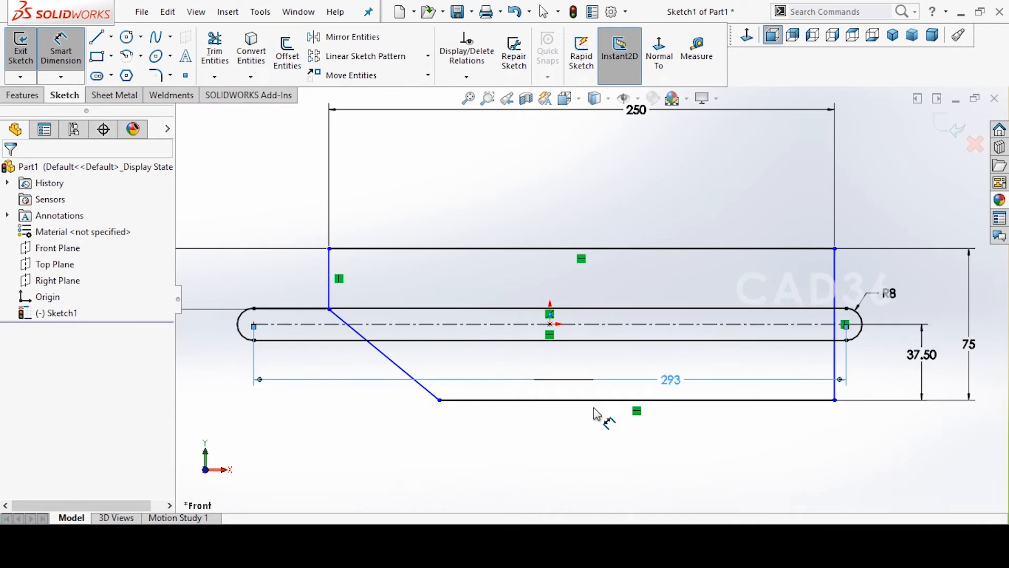
Set the slot's centre-to-centre distance to 29 mm.
double_click(670, 381)
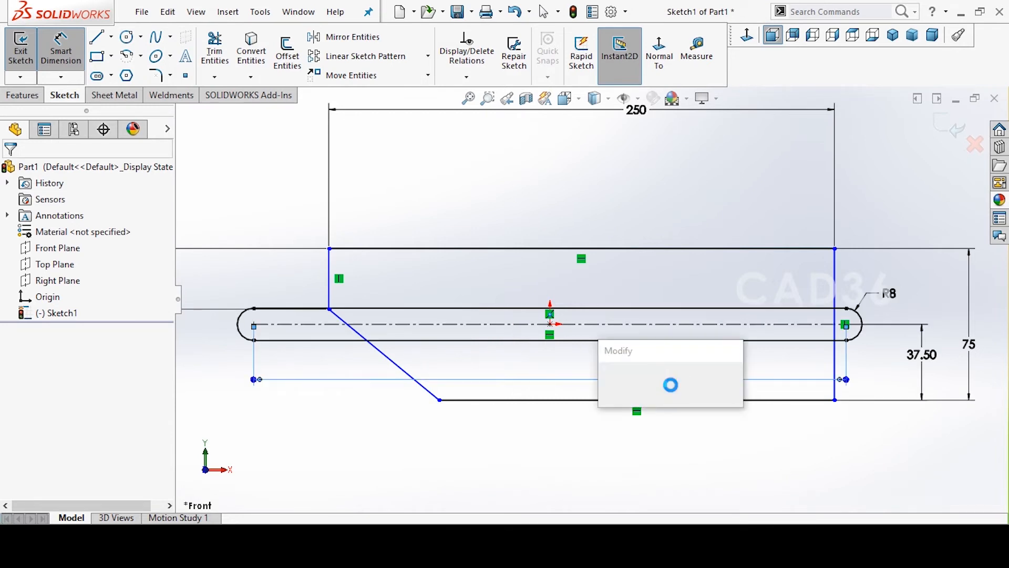
text(29)
key(Return)
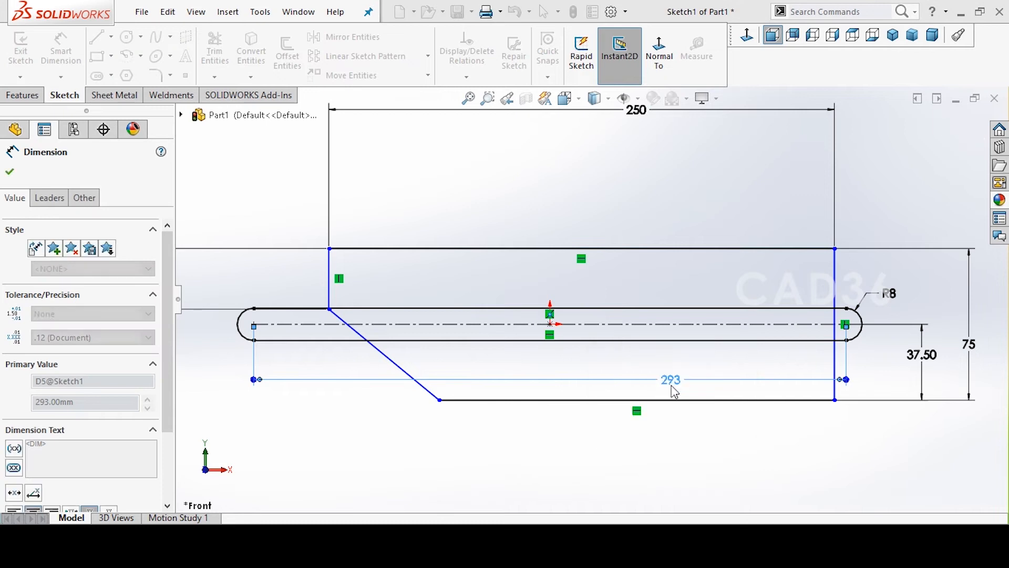
click(699, 451)
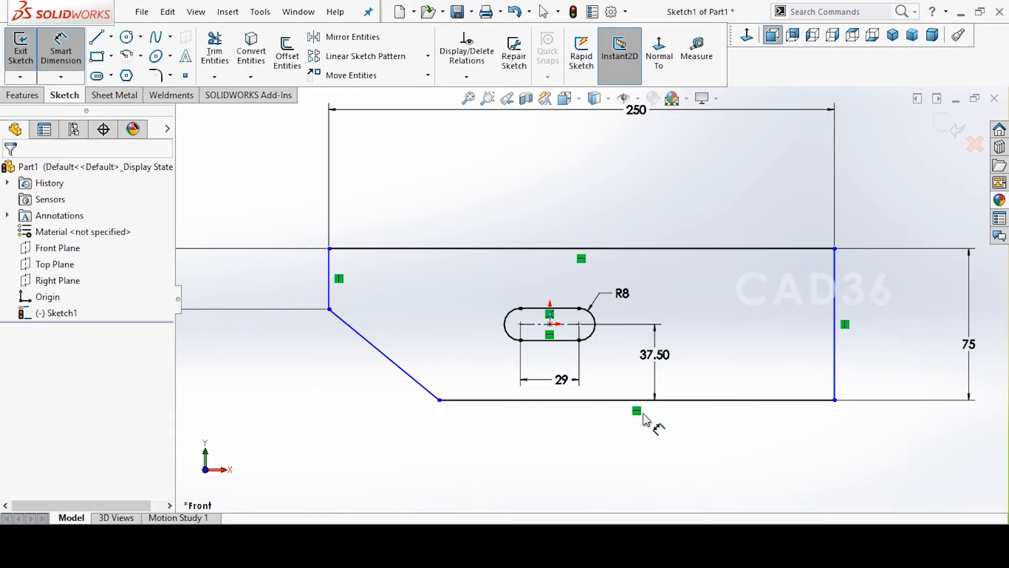
Switch to Calculator and add 29 and 16 to check the slot's overall length.
click(402, 544)
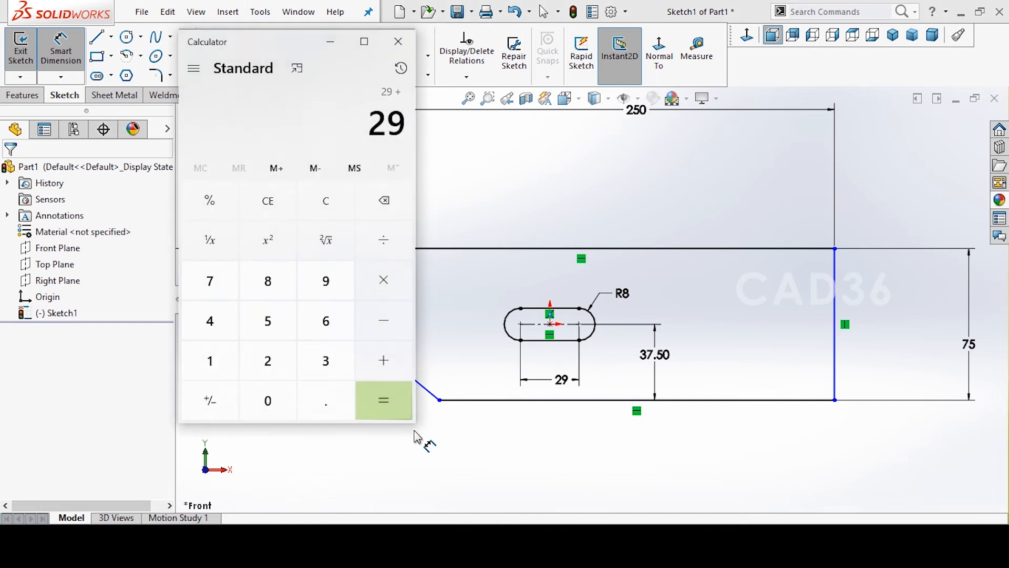
key(Escape)
text(29+16+)
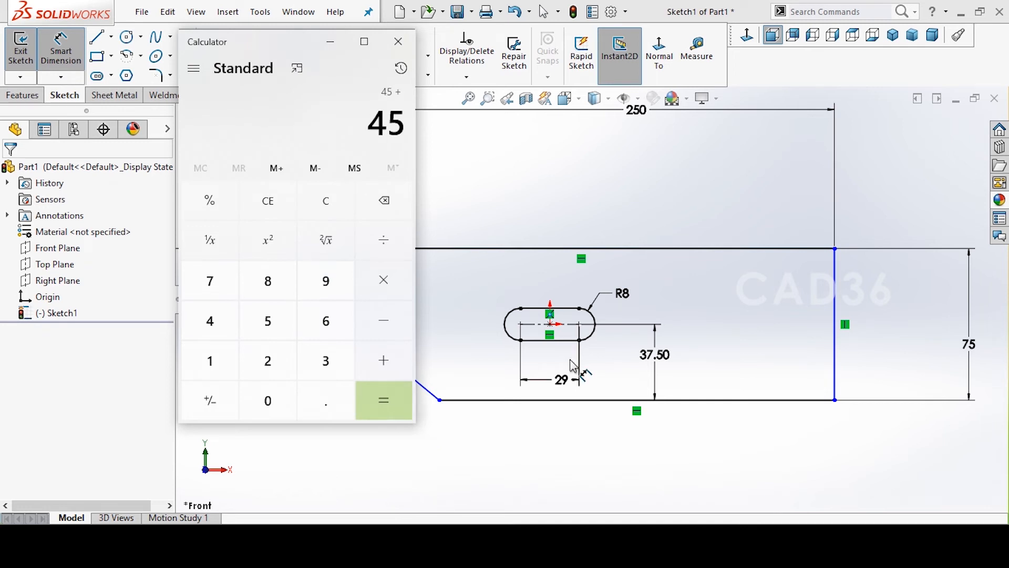
Return to the SOLIDWORKS sketch and draw a circle about 22 mm in diameter near the plate's right edge, level with the slot's centre.
click(732, 331)
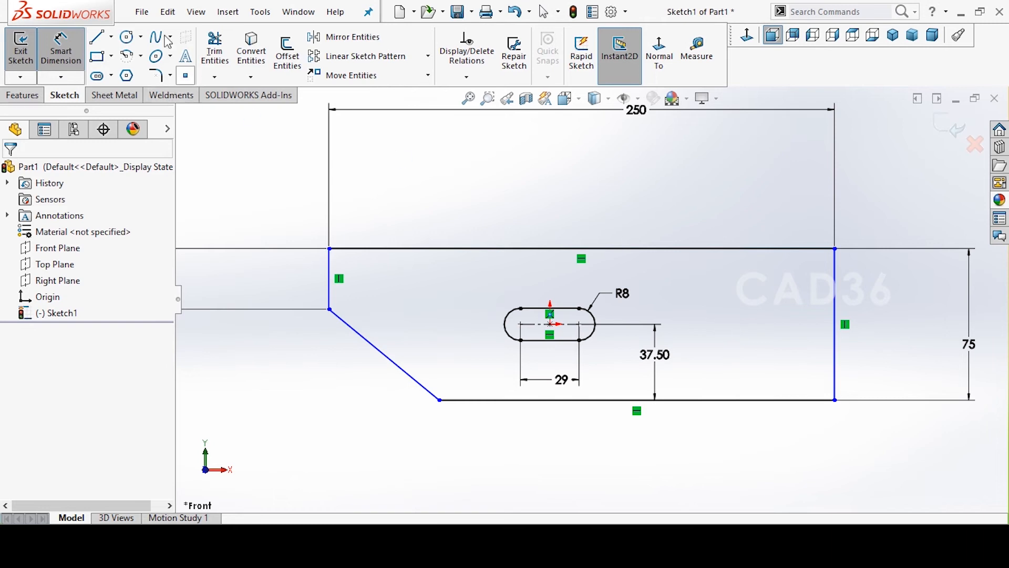
click(126, 36)
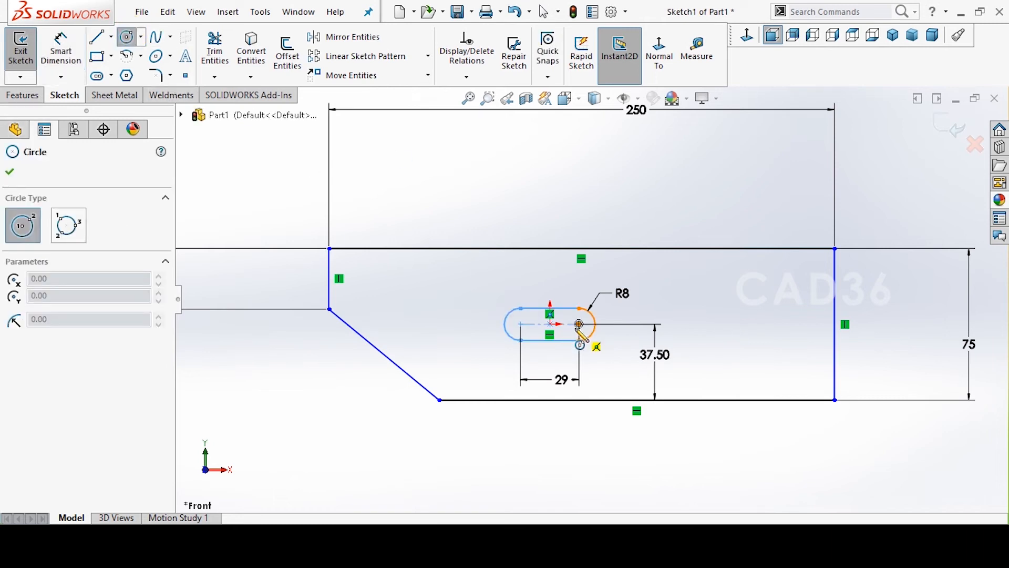
click(759, 324)
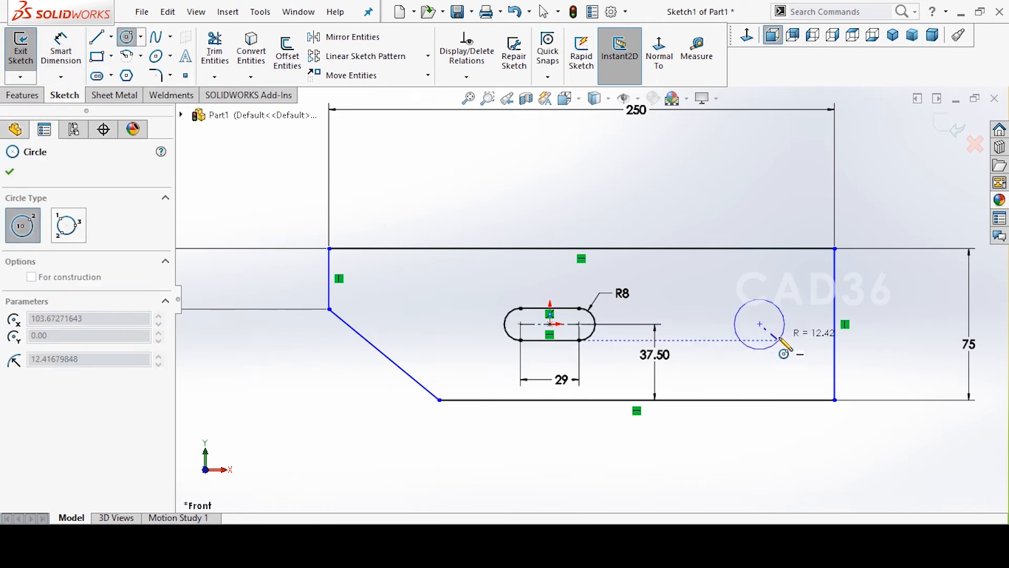
click(777, 338)
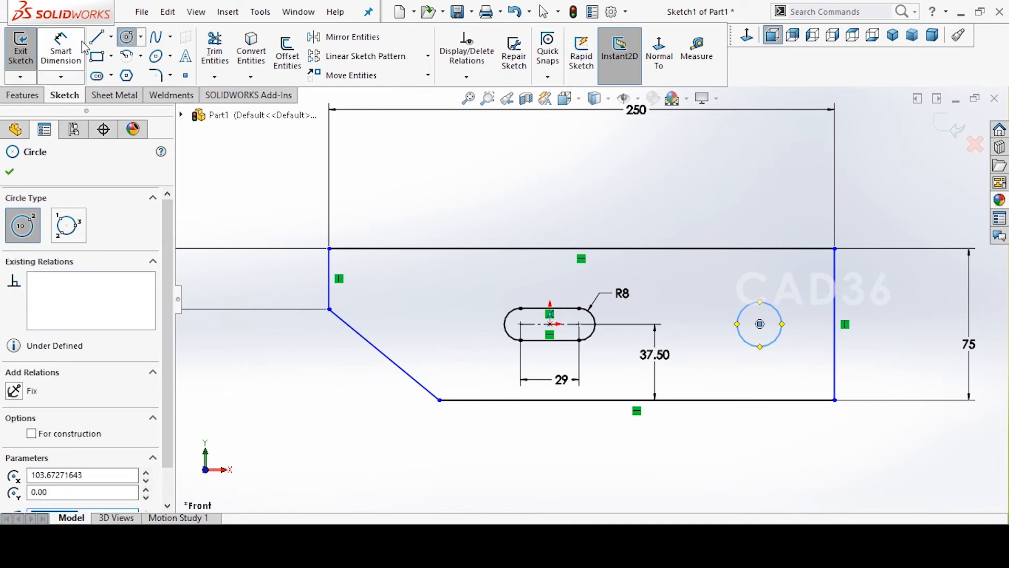
Set the circle's diameter to 16 mm.
click(61, 48)
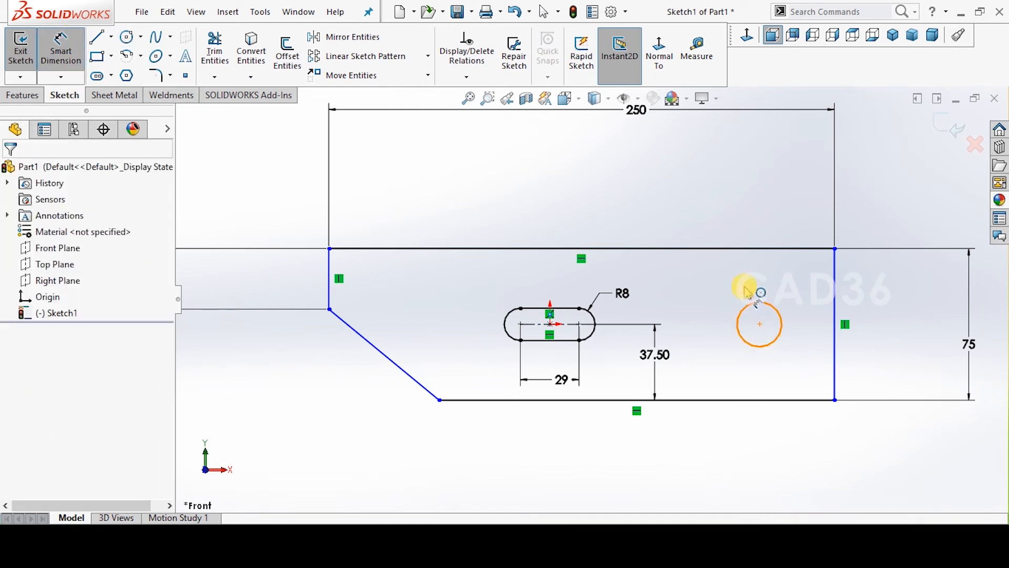
click(747, 305)
click(832, 304)
text(16)
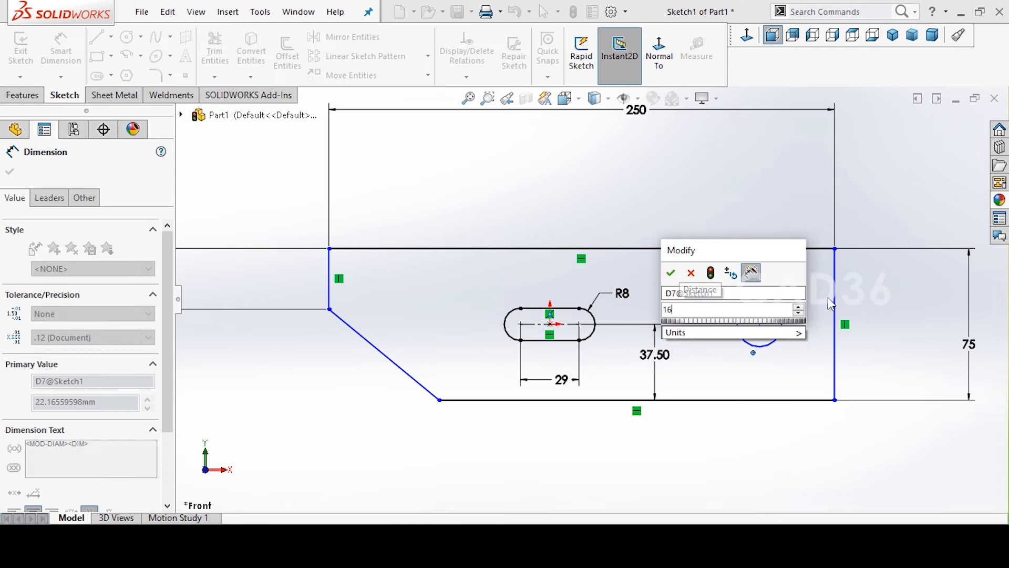
key(Return)
click(794, 285)
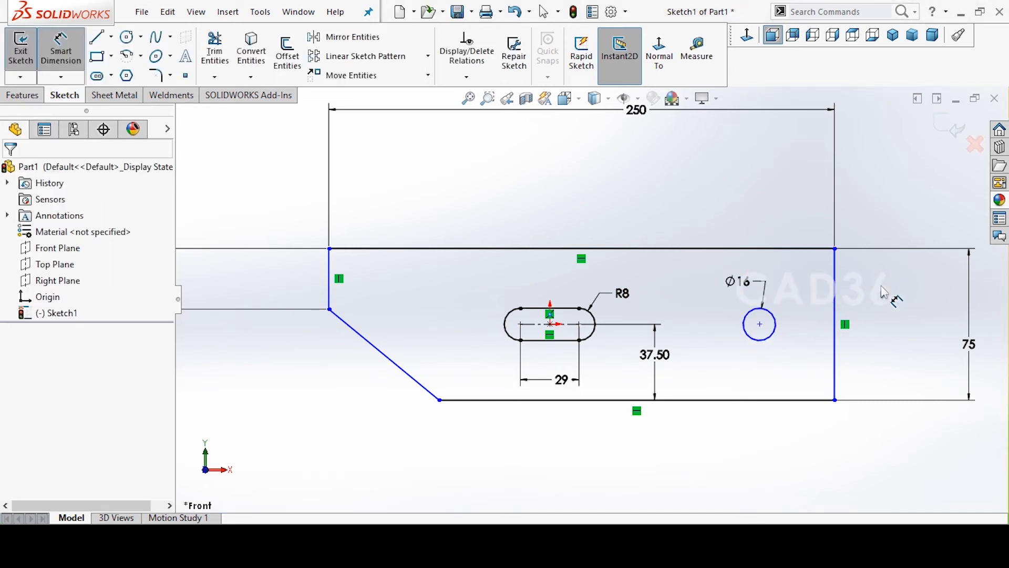
Display the circle's diameter dimension as a radius.
scroll(880, 286, down, 2)
key(Escape)
click(674, 289)
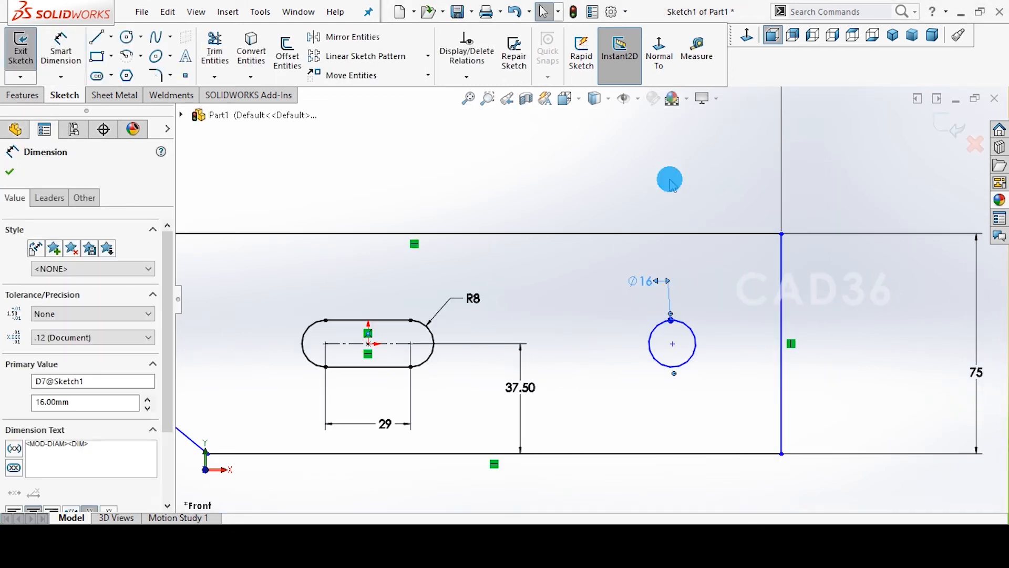
right_click(669, 284)
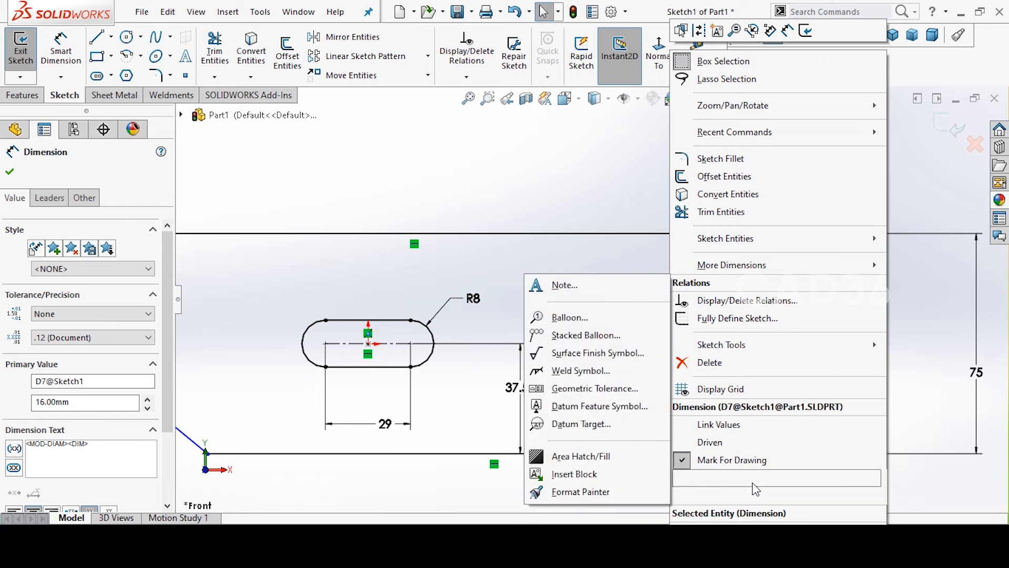
mouse_move(756, 482)
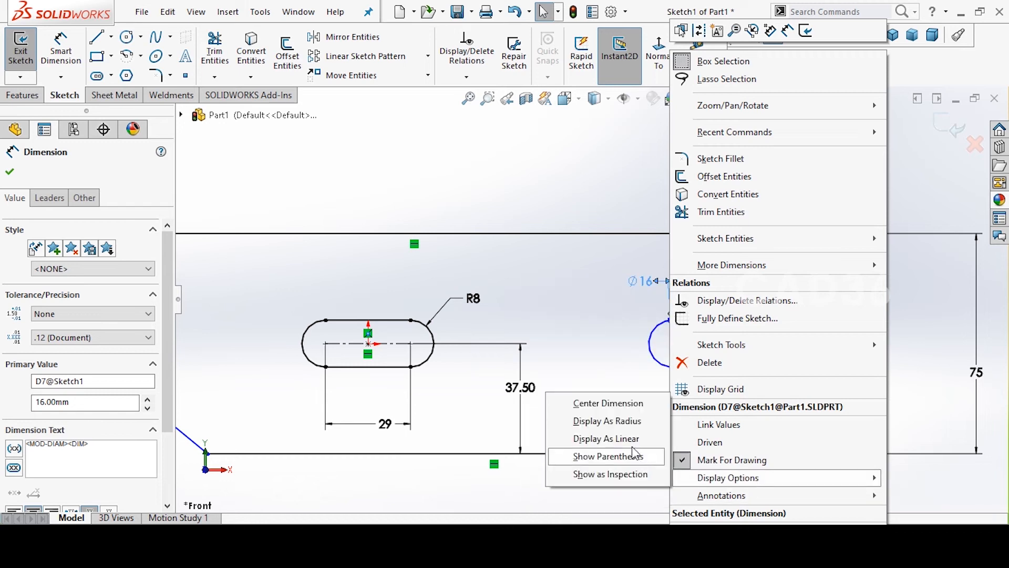
click(631, 427)
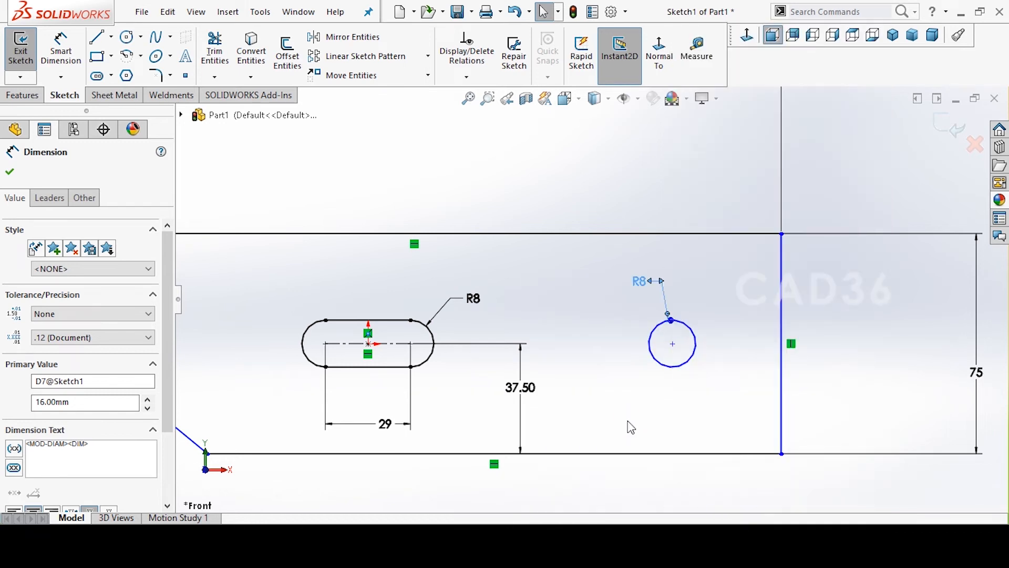
click(706, 421)
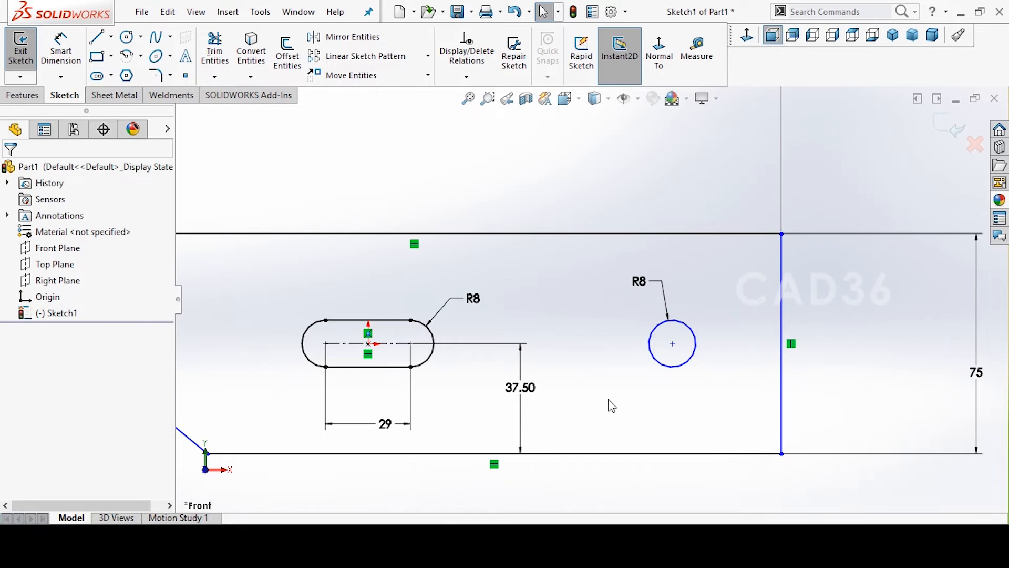
Check the slot position in the Stair-Model PDF and dimension the slot's centre 75 mm from the plate's left vertical edge.
key(alt+Tab)
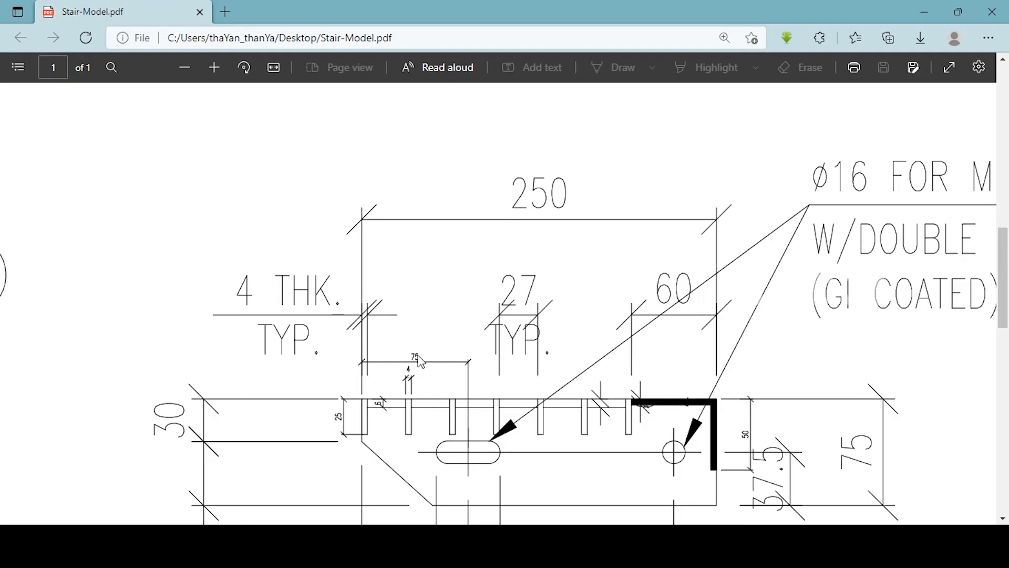
key(alt+Tab)
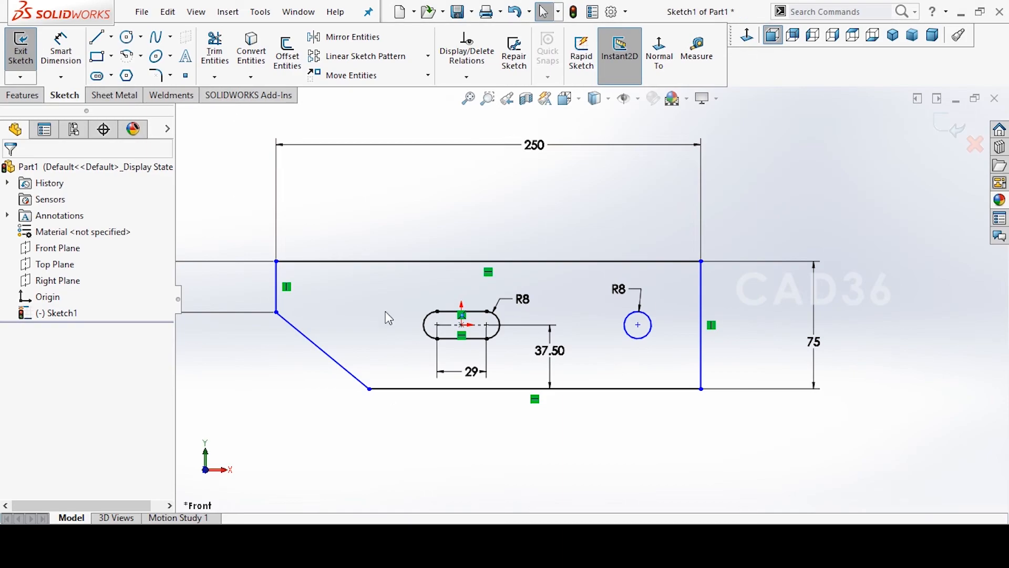
click(66, 49)
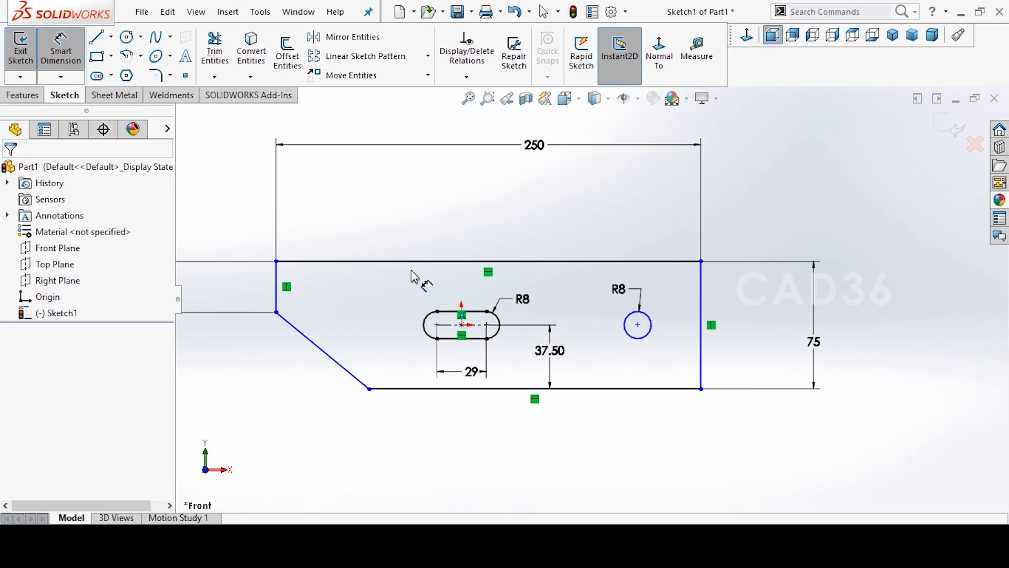
click(455, 329)
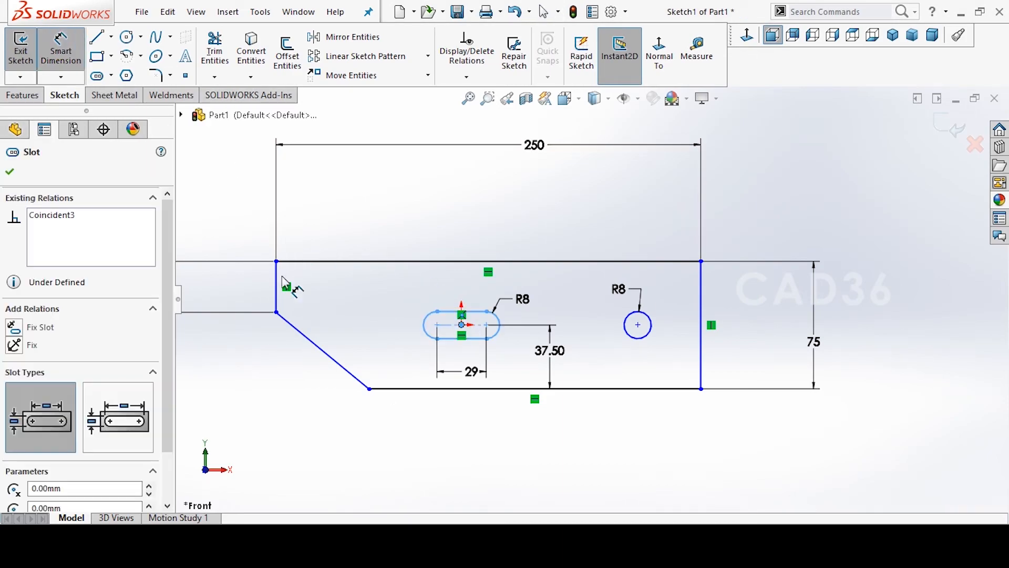
click(278, 286)
click(326, 225)
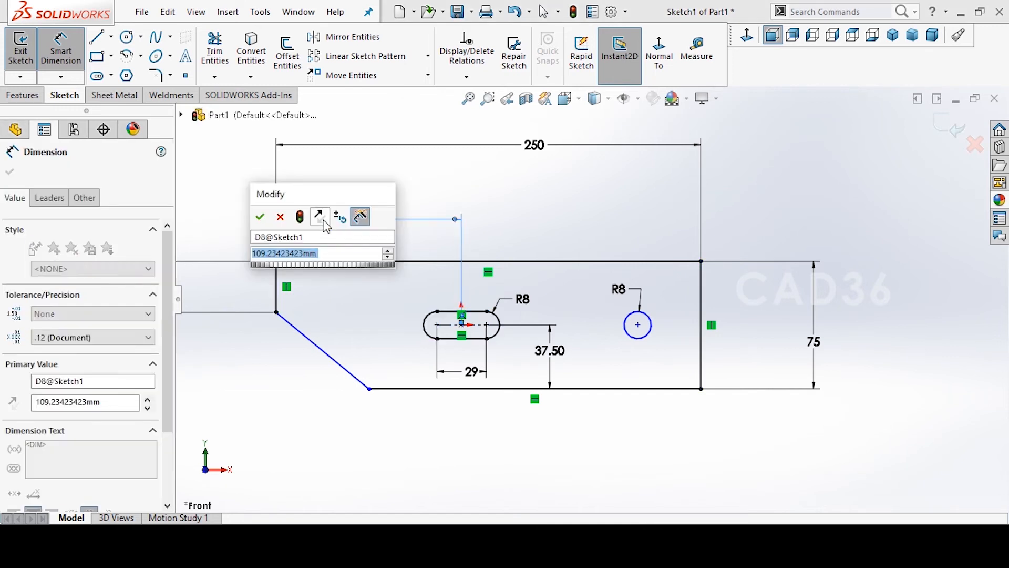
text(75)
key(Return)
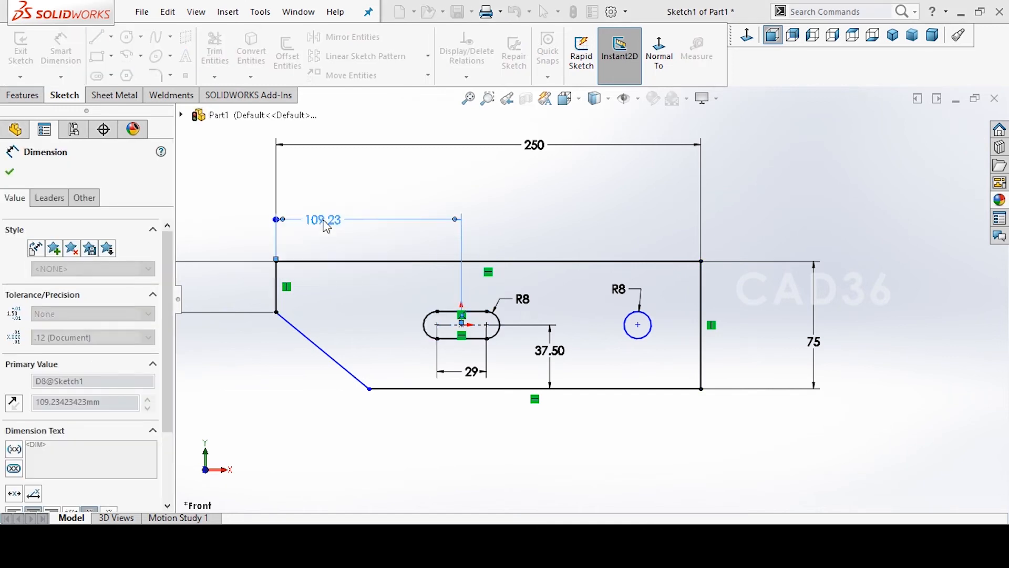
click(517, 210)
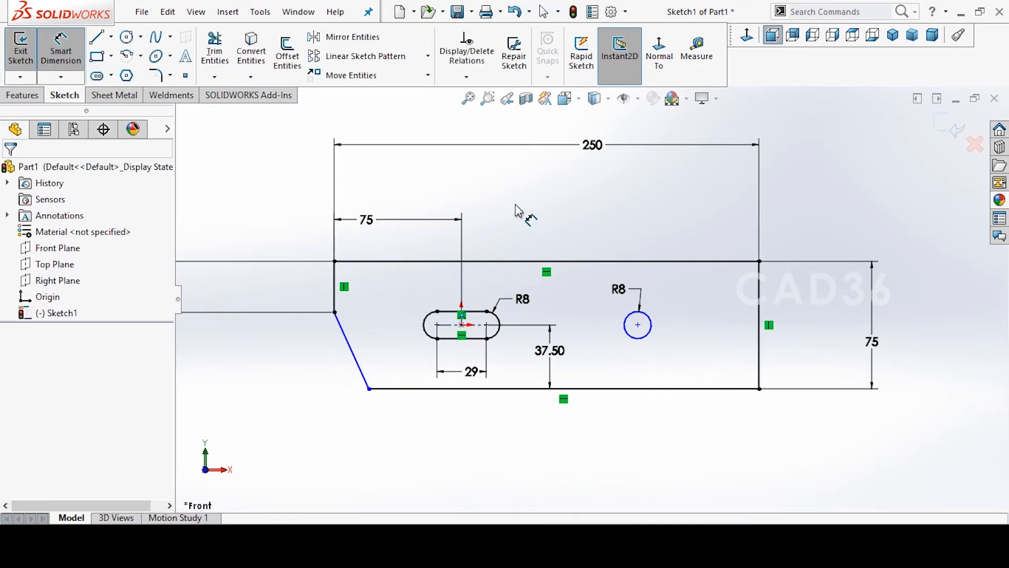
Dimension the plate's bottom edge to a length of 200 mm.
click(648, 390)
click(649, 443)
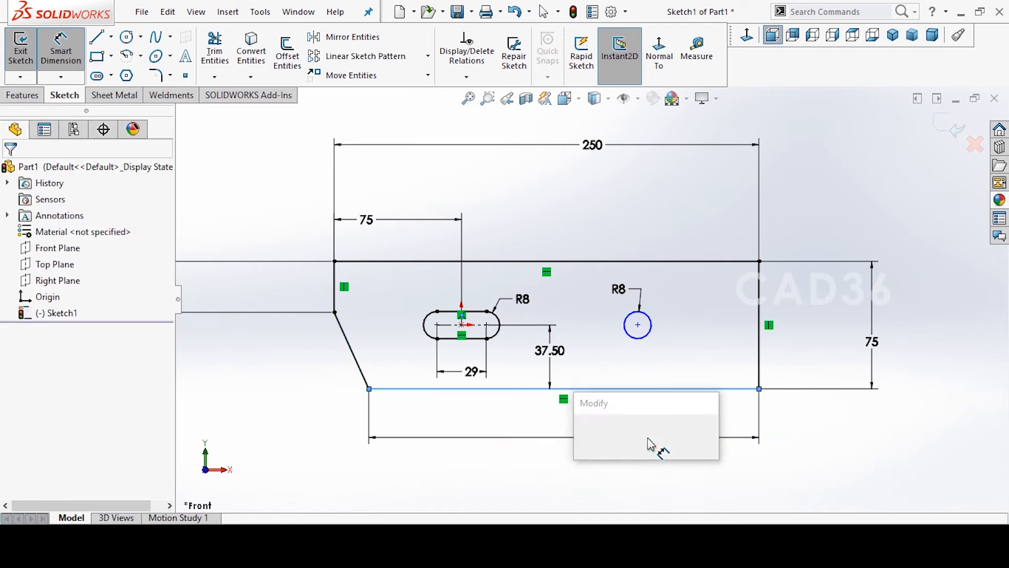
text(200)
key(Return)
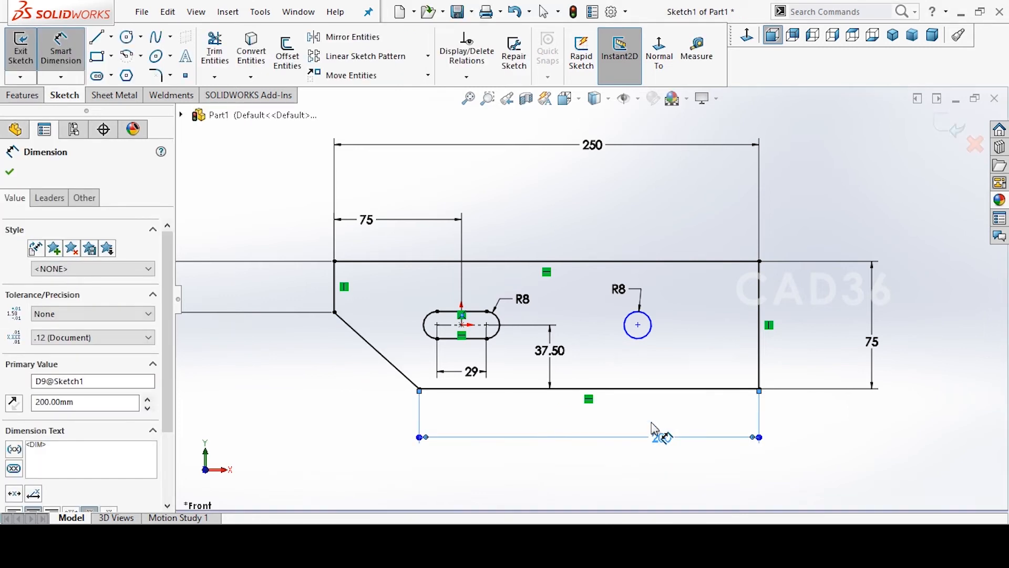
click(702, 348)
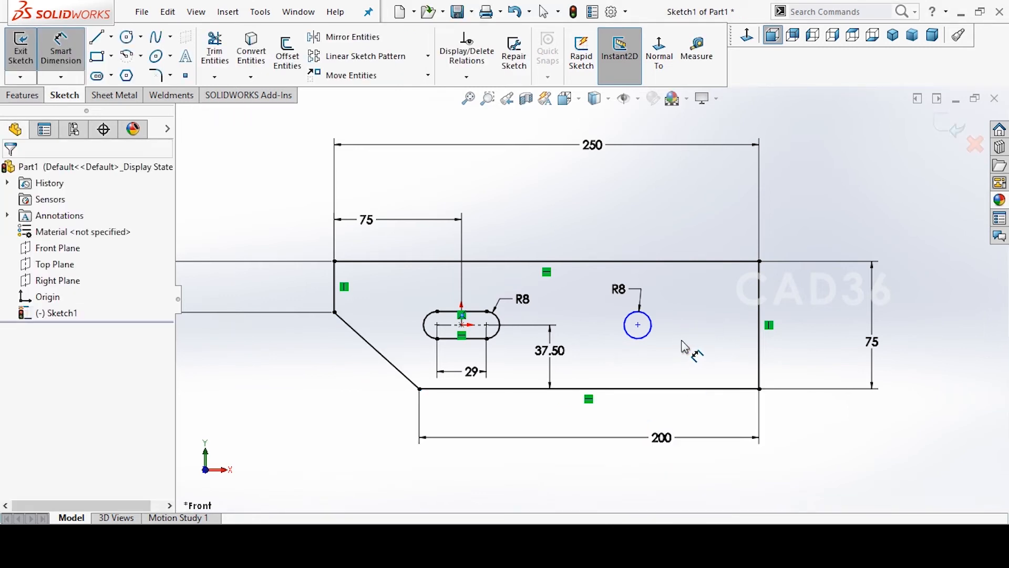
Set the horizontal distance between the slot's centre and the circle's centre to 145 mm.
click(638, 327)
click(462, 324)
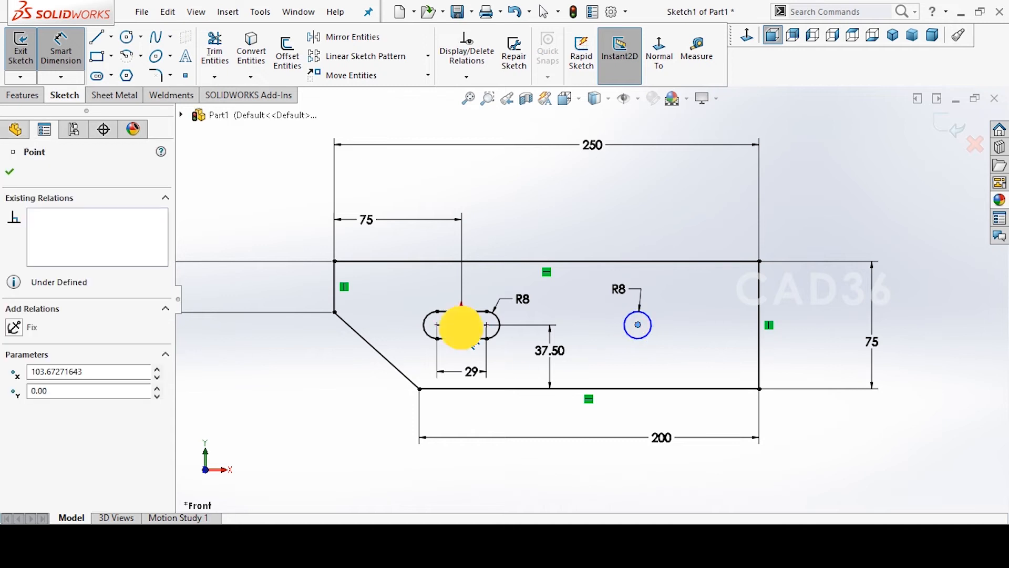
click(547, 228)
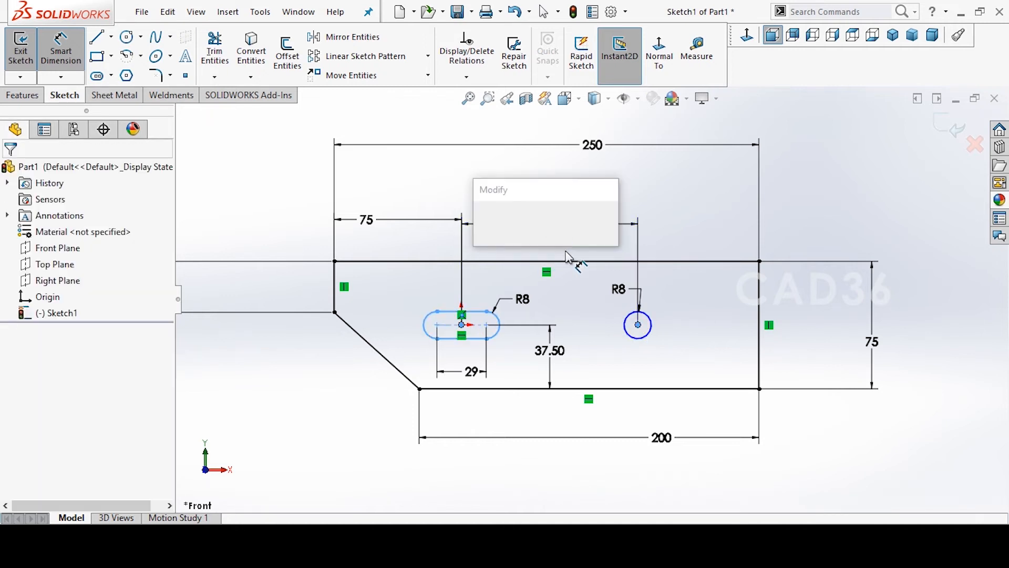
text(145)
key(Return)
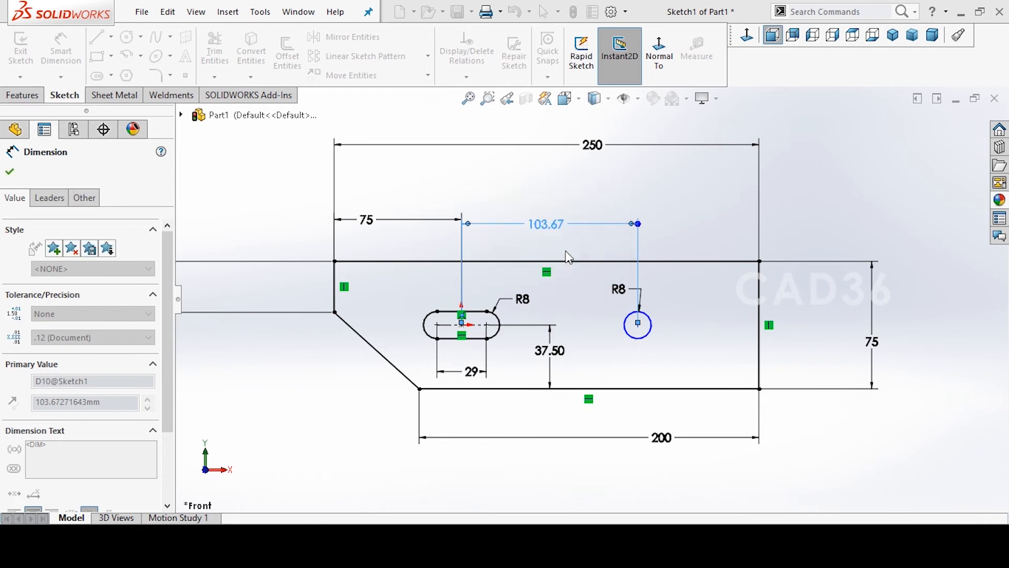
click(621, 192)
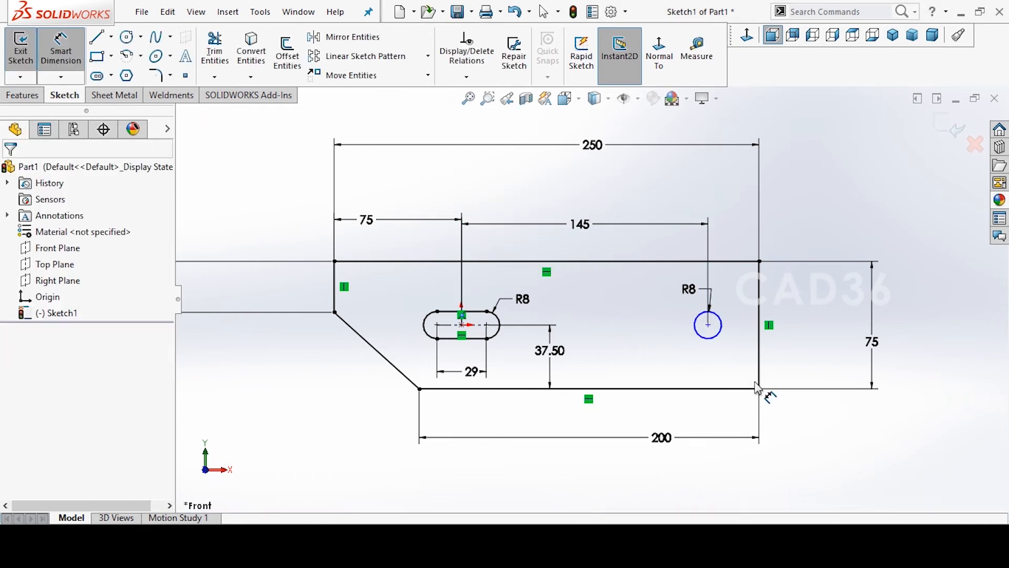
Dimension the circle's centre 37.50 mm above the plate's bottom edge.
click(719, 330)
drag(731, 345, 723, 397)
click(718, 389)
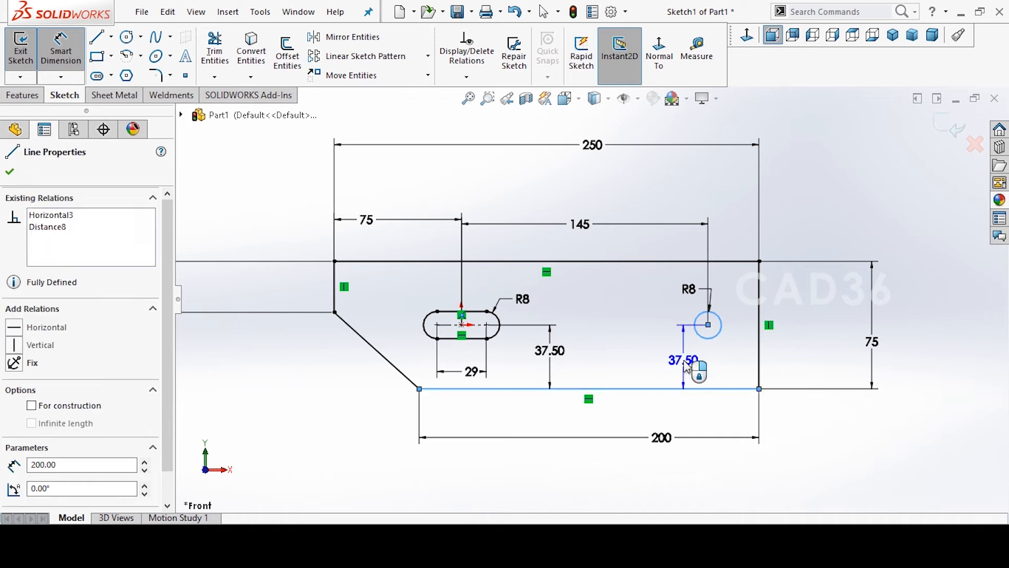
click(686, 367)
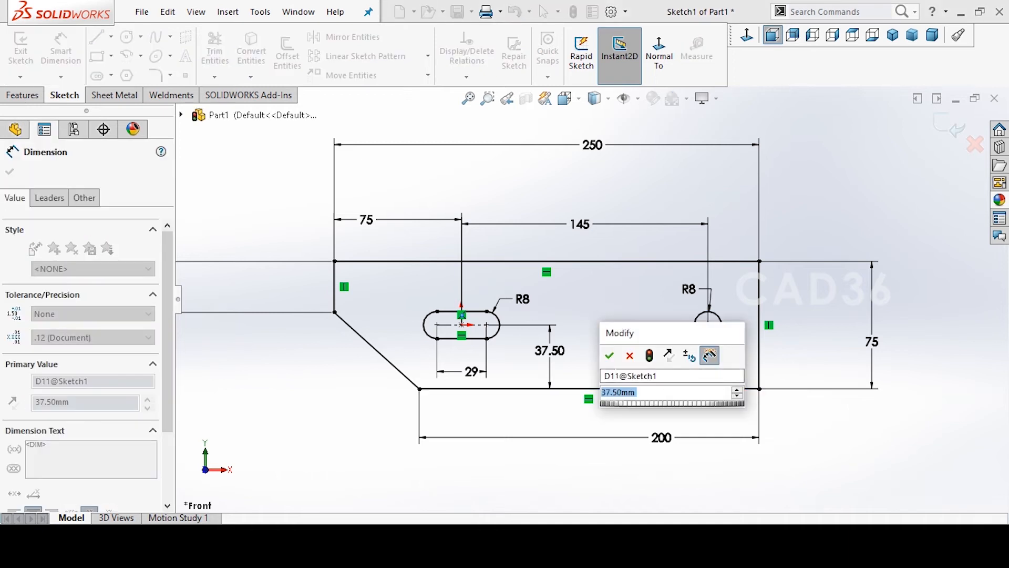
click(610, 354)
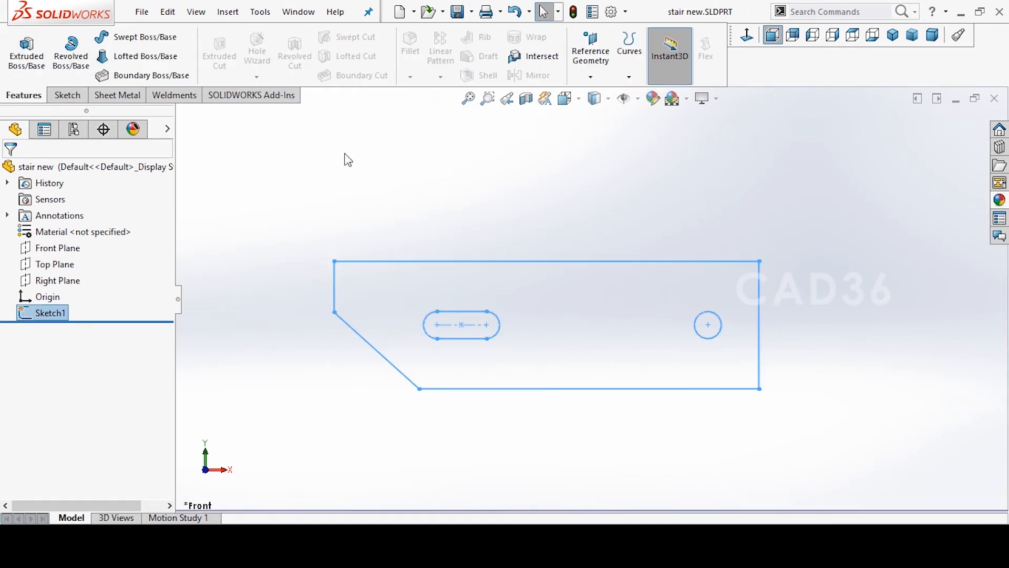
Extrude the plate profile 8 mm as a blind boss in the reversed direction.
click(27, 52)
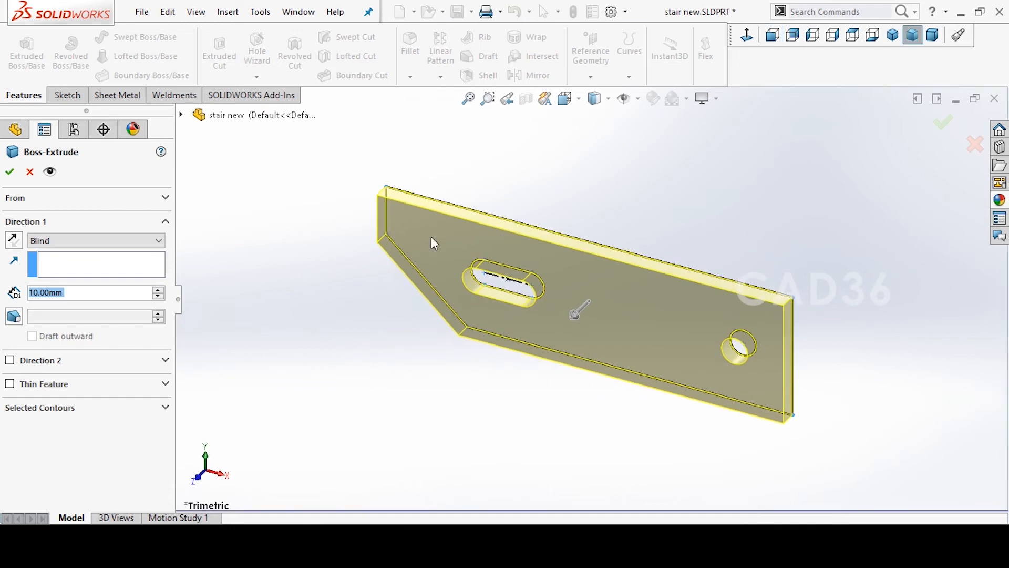
click(14, 240)
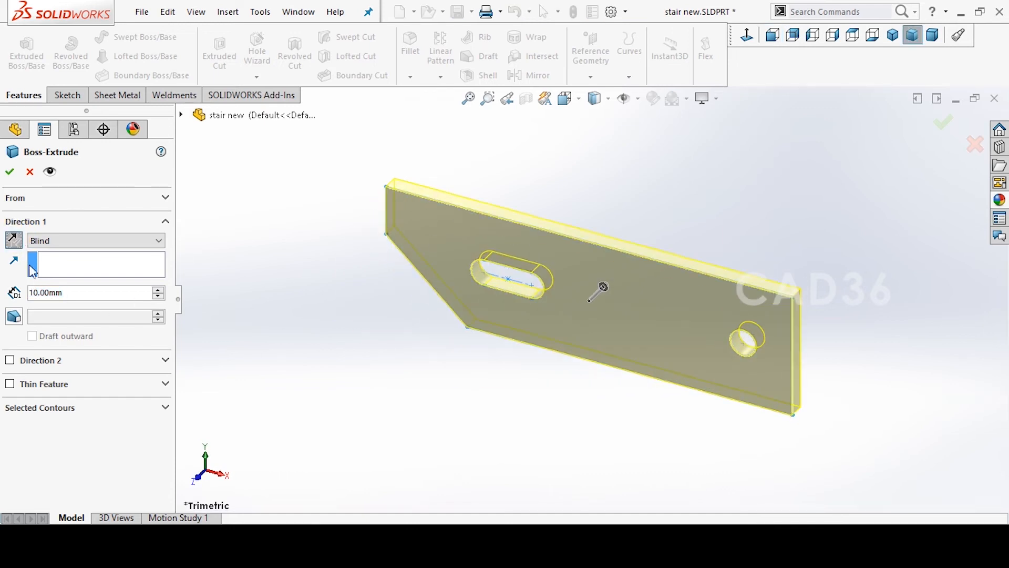
double_click(75, 293)
text(8)
key(Return)
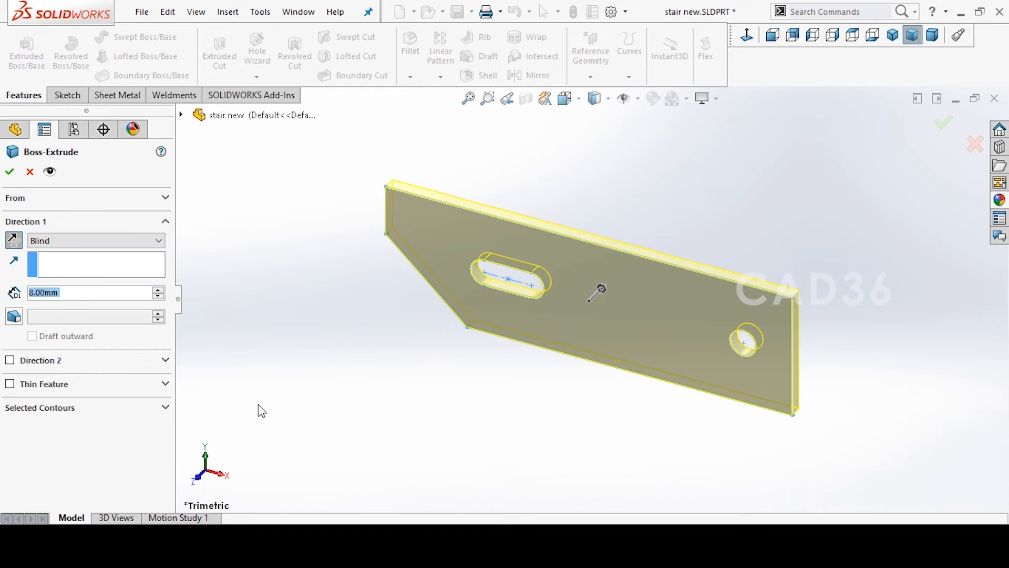
click(10, 173)
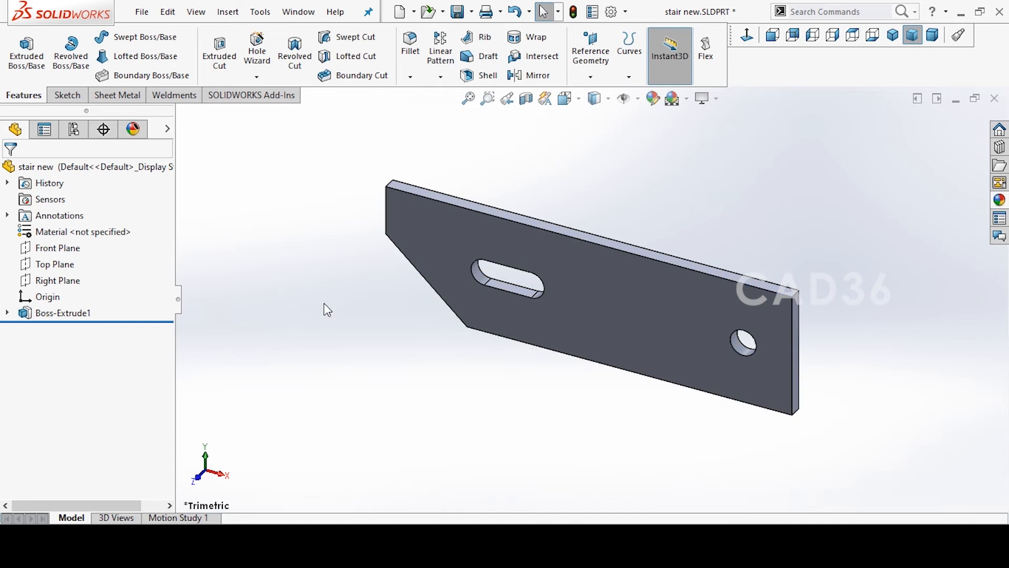
Create two reference planes offset from the Front Plane at 400 mm spacing, with the offset direction flipped.
scroll(282, 300, up, 2)
scroll(652, 184, down, 2)
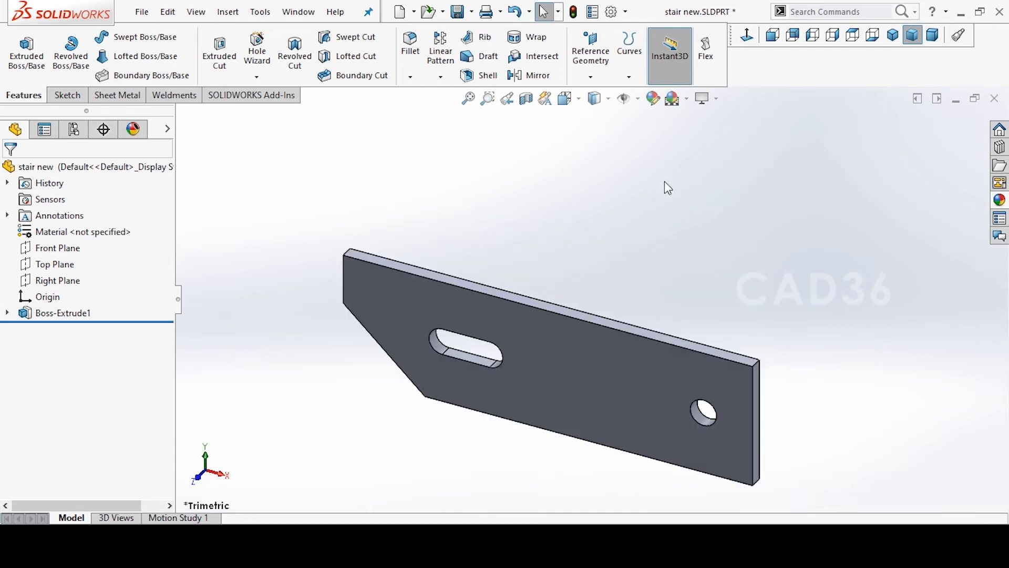
click(591, 76)
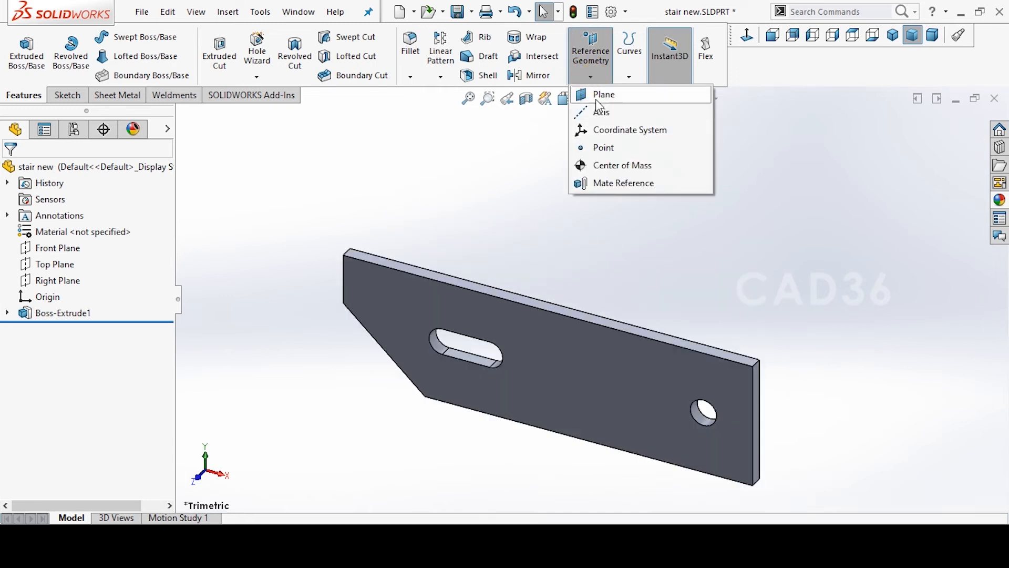
click(599, 96)
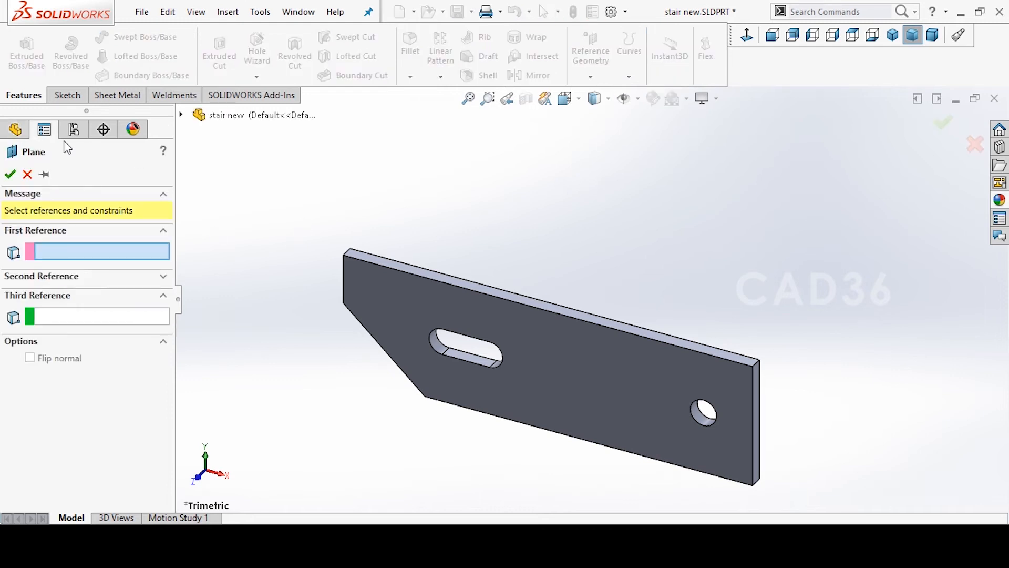
key(c)
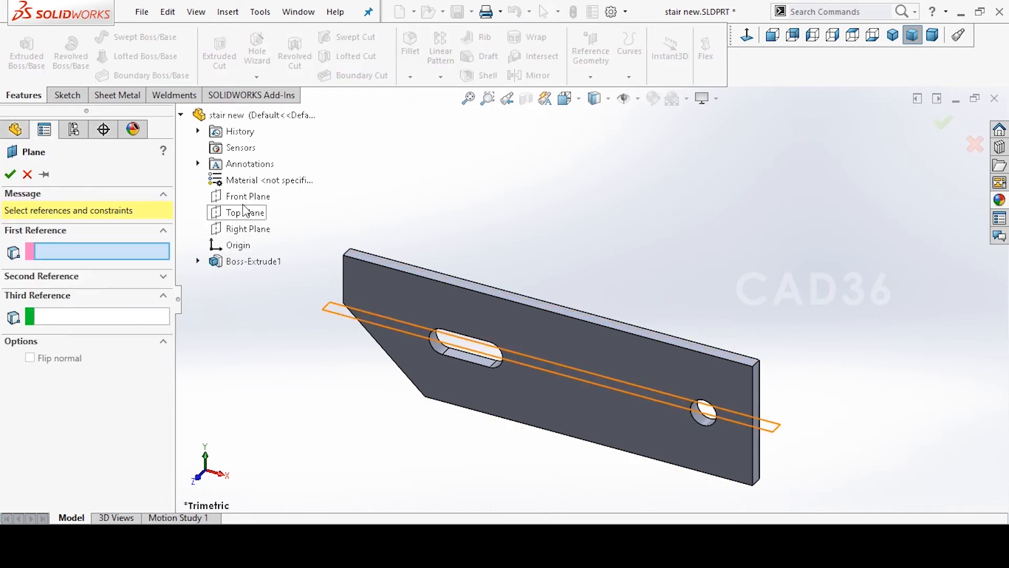
click(243, 202)
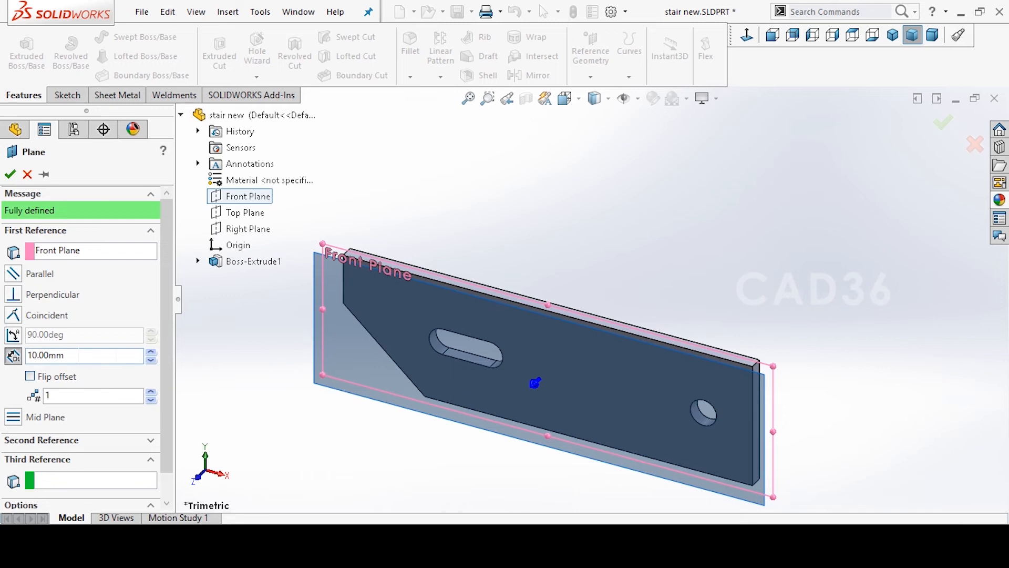
click(65, 355)
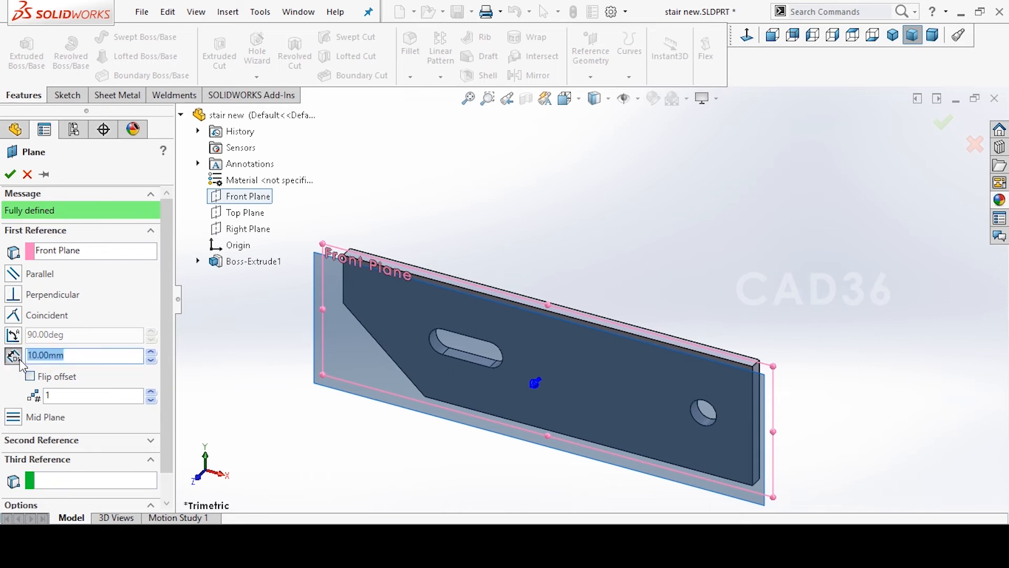
text(400)
click(49, 378)
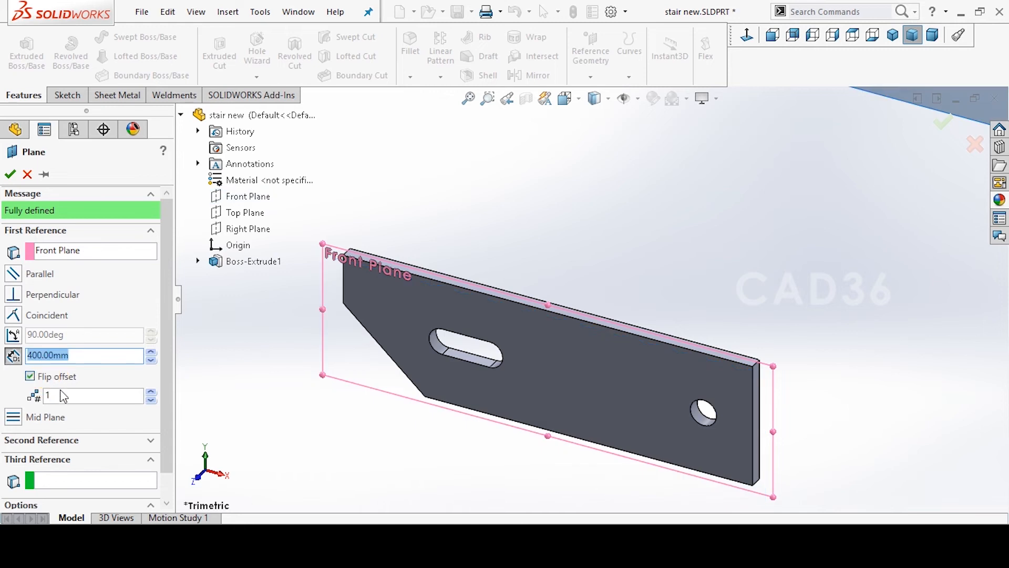
key(f)
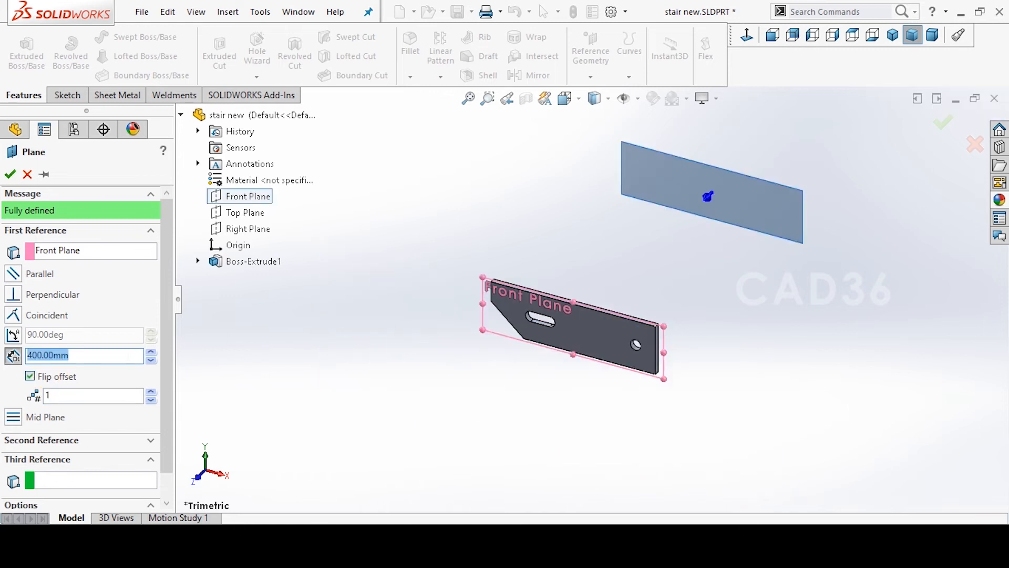
click(77, 395)
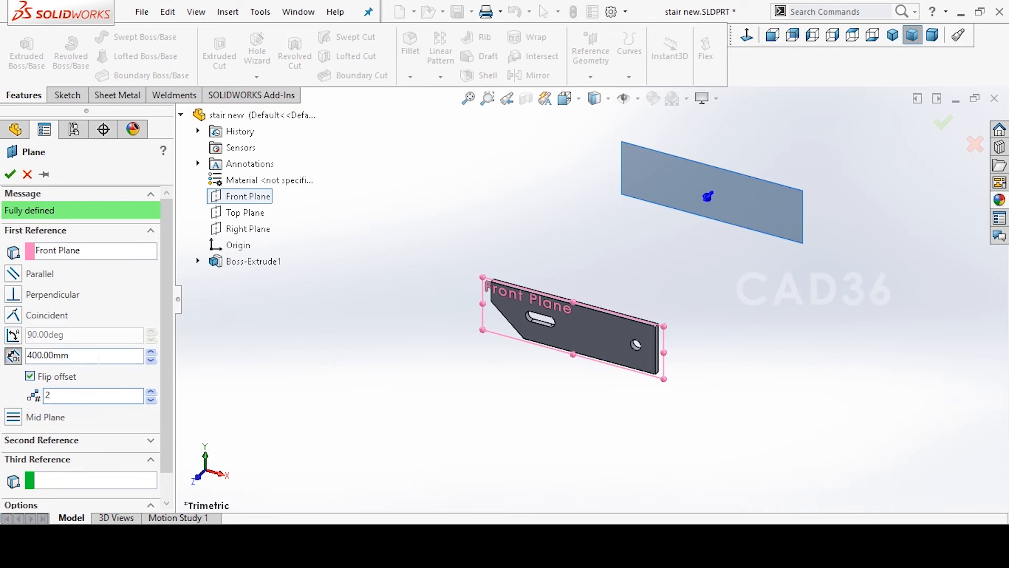
click(100, 356)
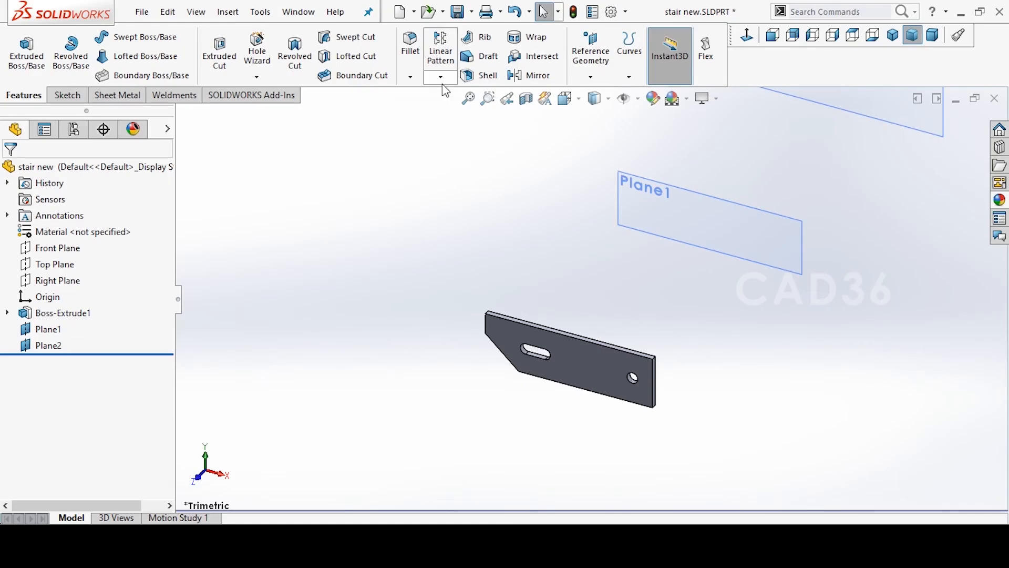
Mirror the side plate as a body about the nearer offset plane, Plane1, with Merge solids turned off.
click(440, 77)
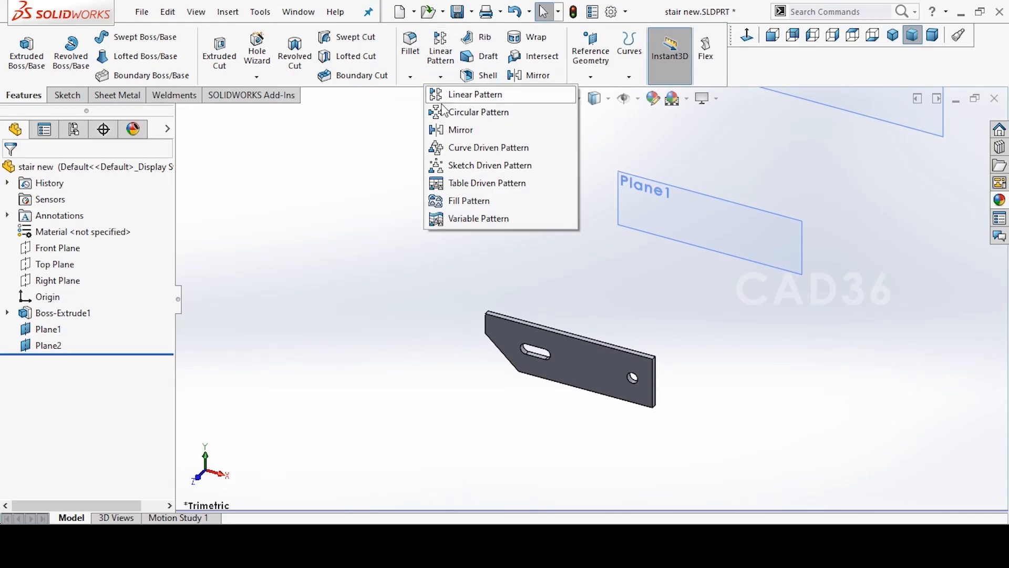
click(446, 132)
click(723, 231)
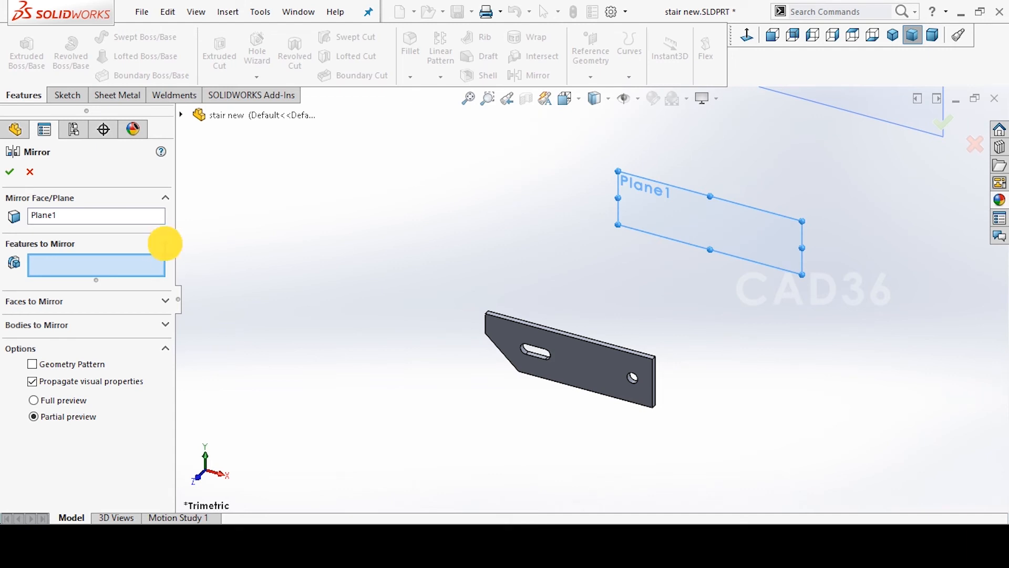
click(165, 244)
click(166, 292)
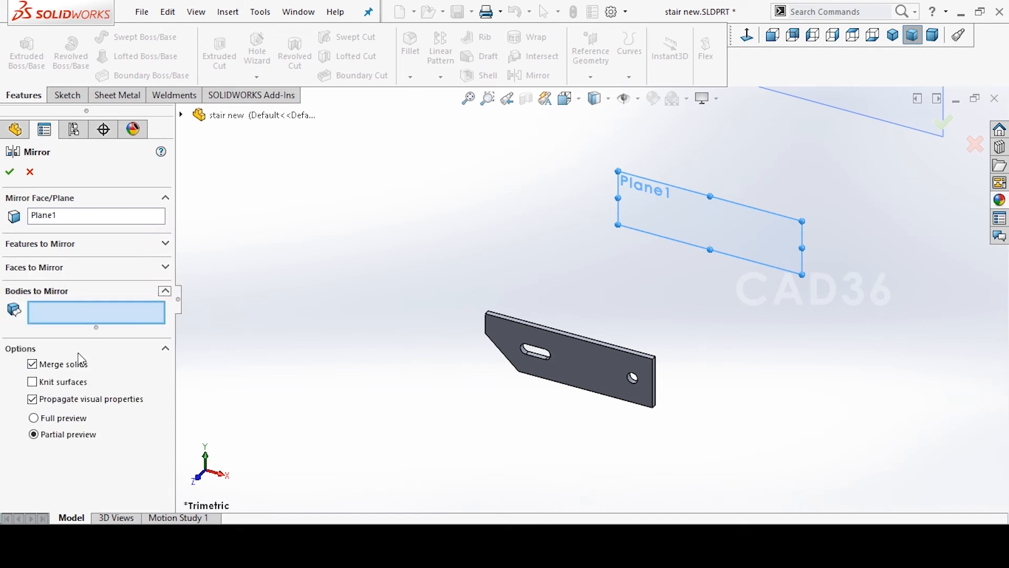
click(79, 369)
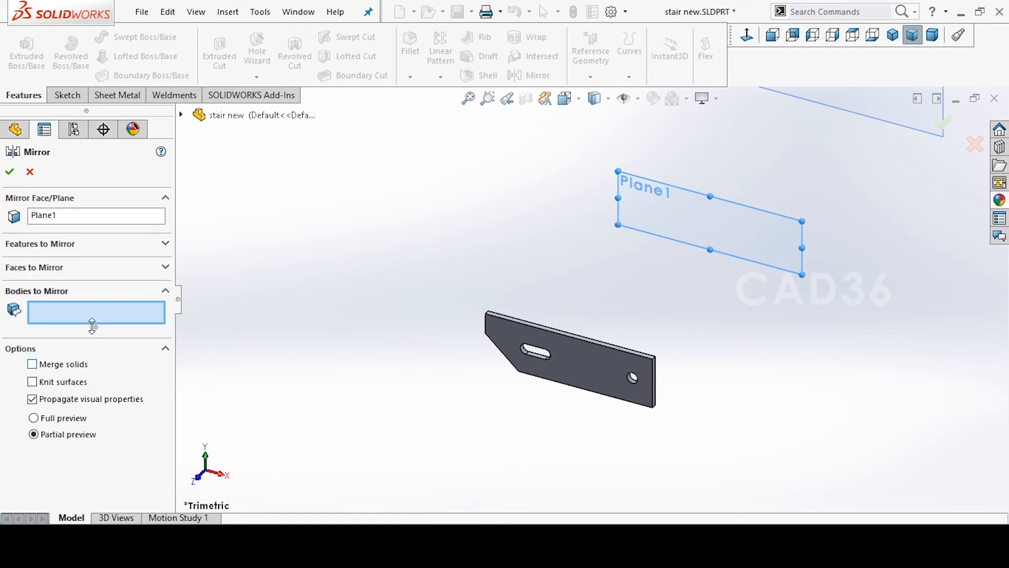
click(569, 352)
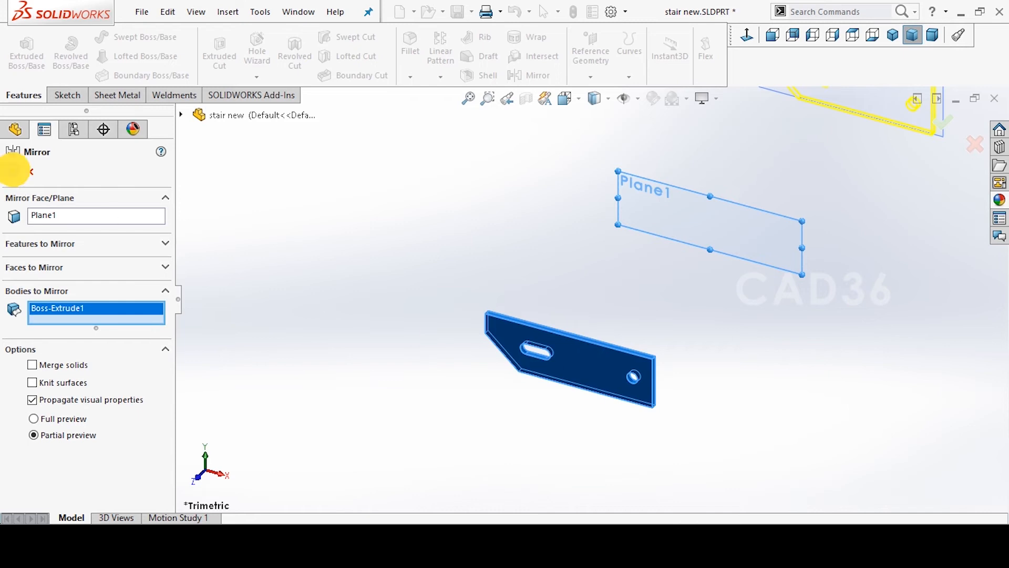
click(10, 171)
click(380, 260)
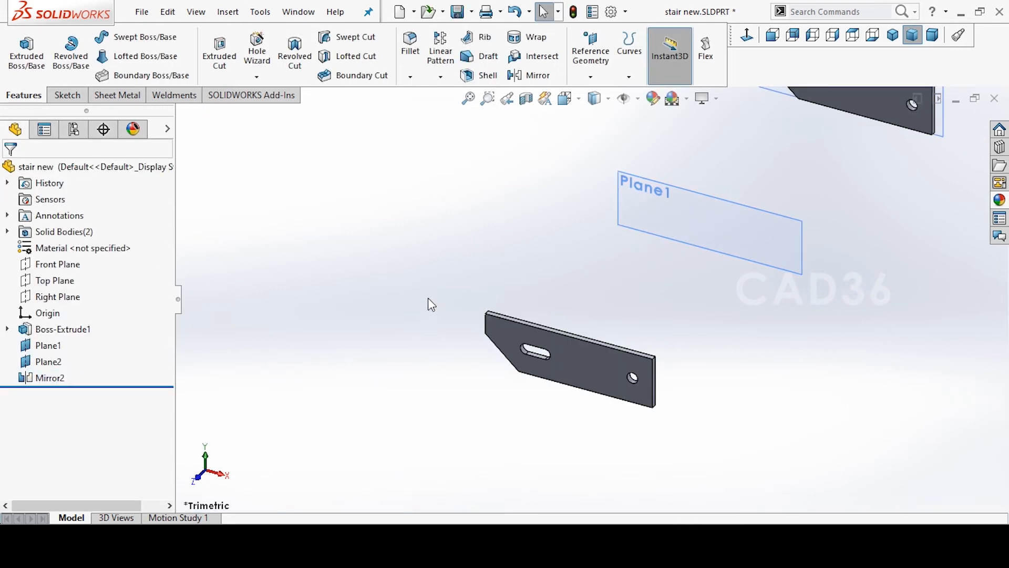
Hide both offset reference planes and save the part.
scroll(452, 284, up, 2)
scroll(500, 257, down, 1)
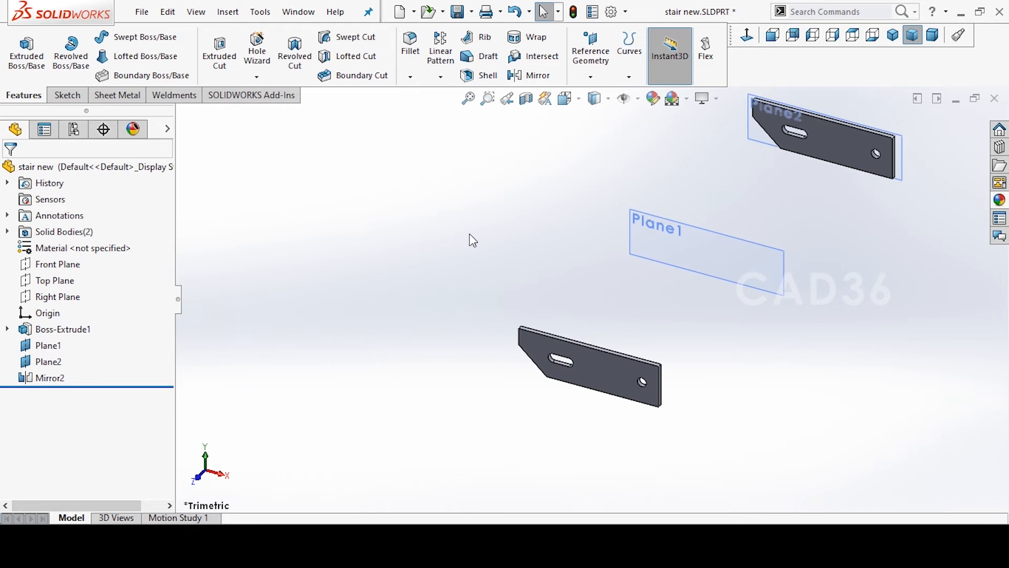
click(40, 346)
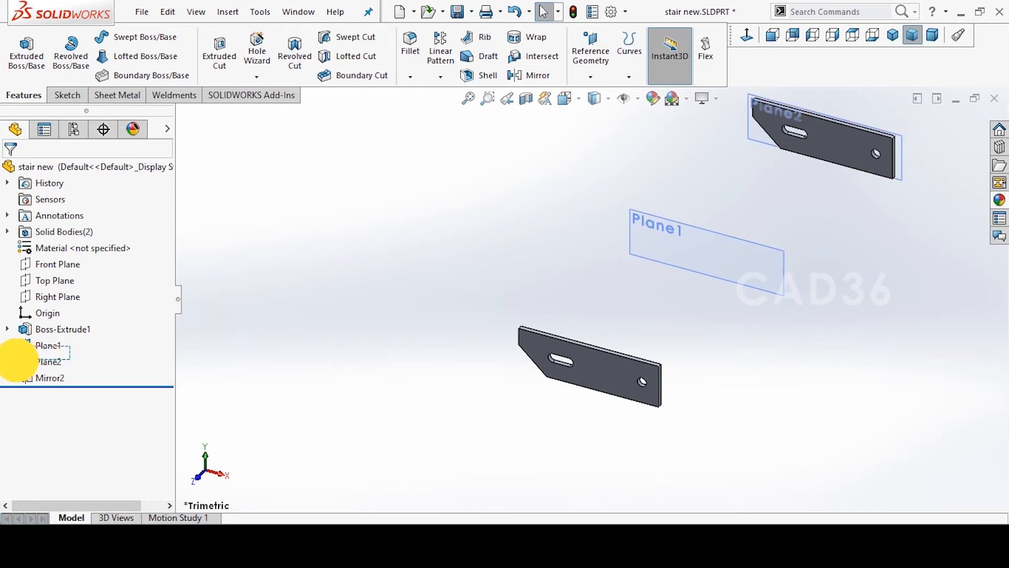
ctrl+click(34, 363)
right_click(31, 363)
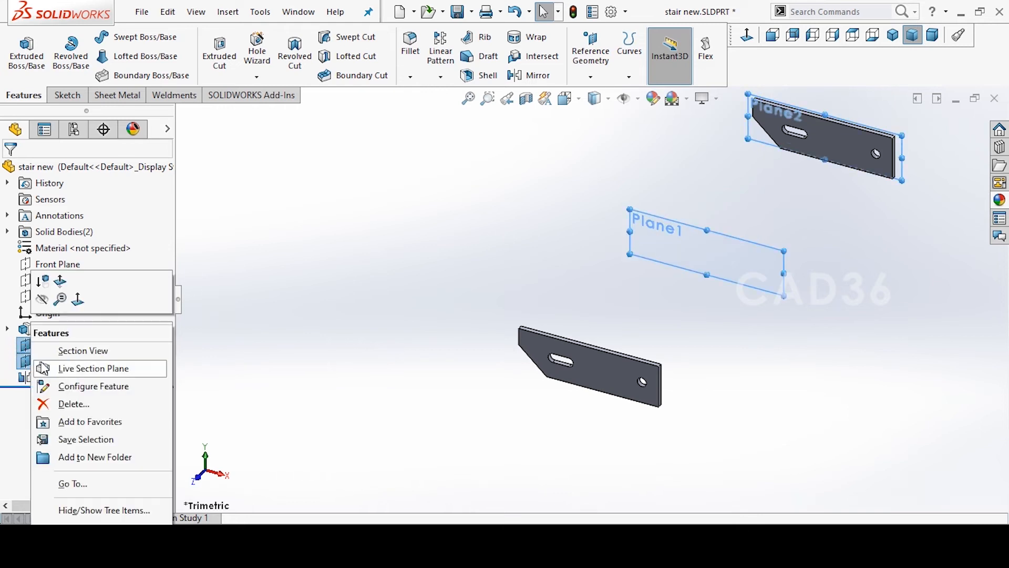
click(36, 296)
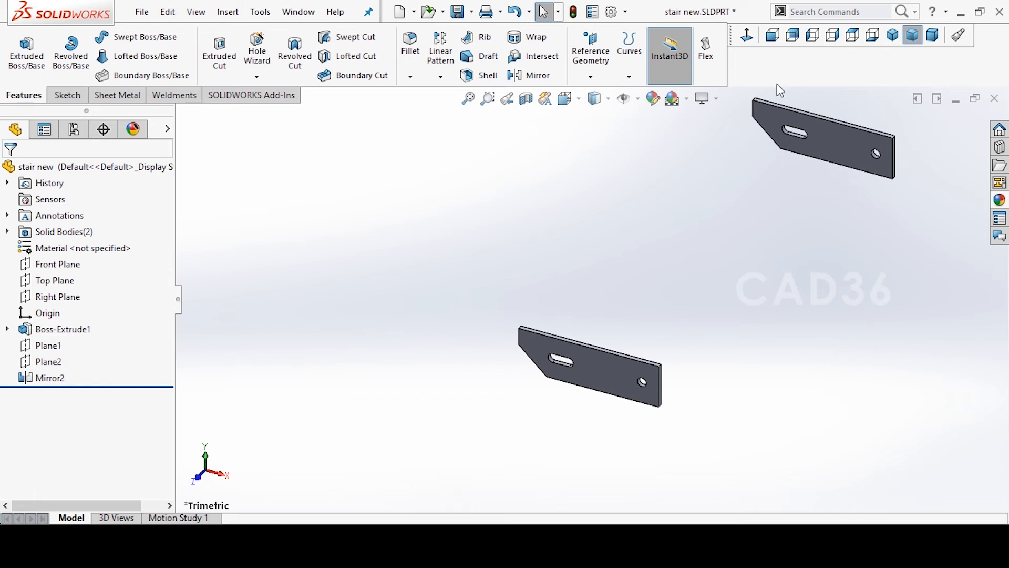
click(453, 13)
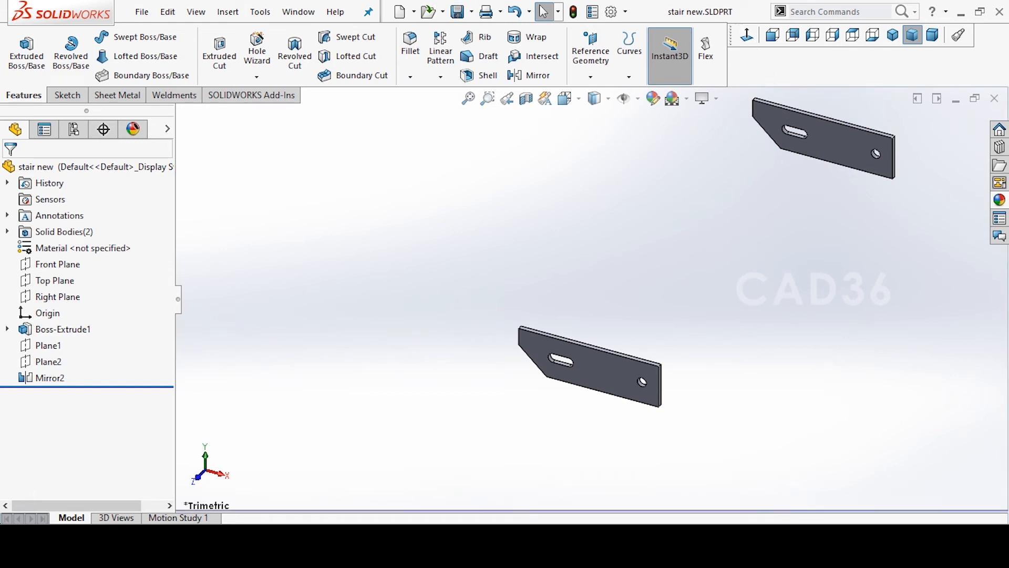
Consult Section A-A in the Stair-Model PDF and start a front-viewed sketch on the original side plate's inner face in SOLIDWORKS.
click(174, 550)
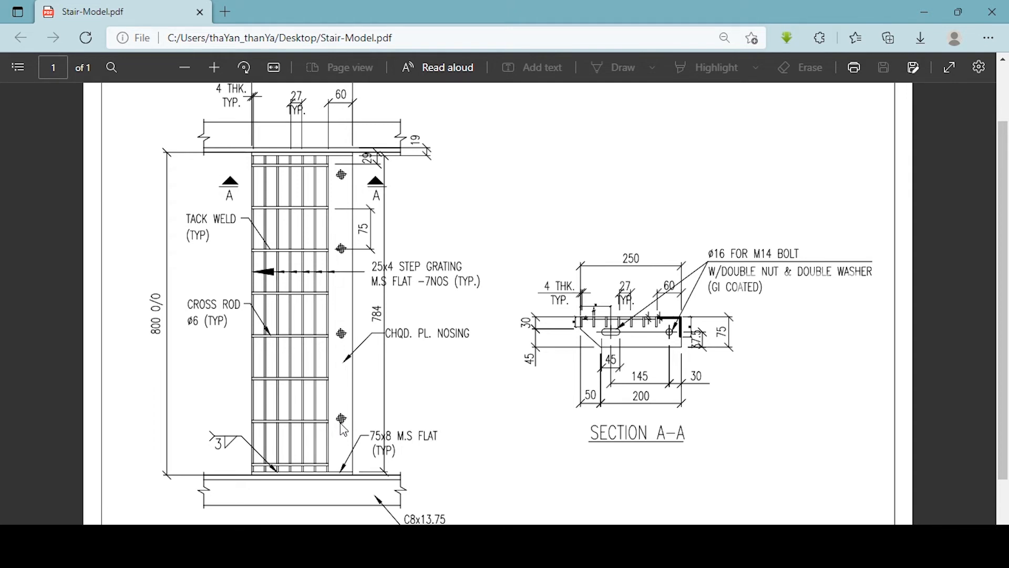
ctrl+scroll(603, 342, up, 6)
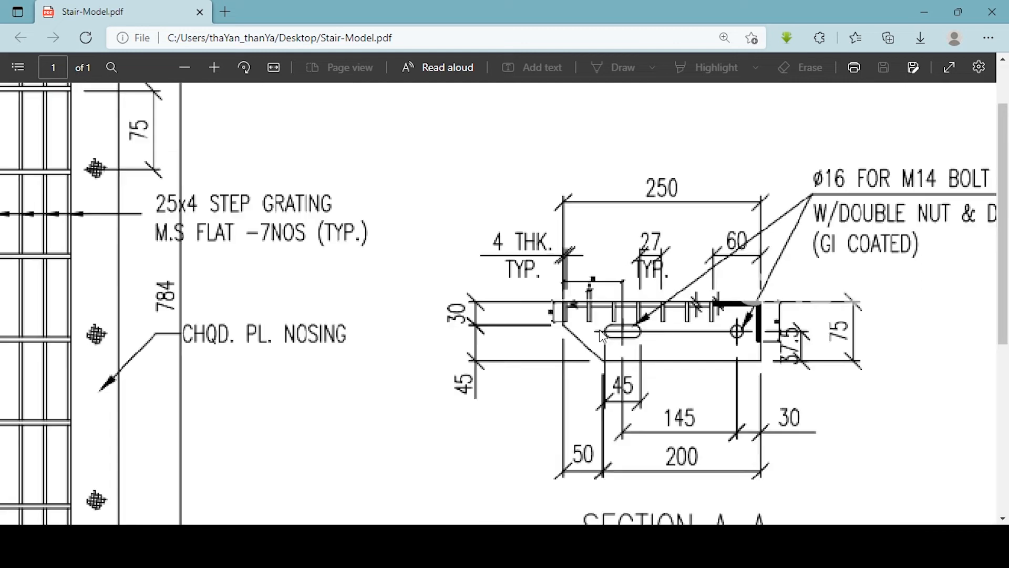
ctrl+scroll(234, 295, up, 2)
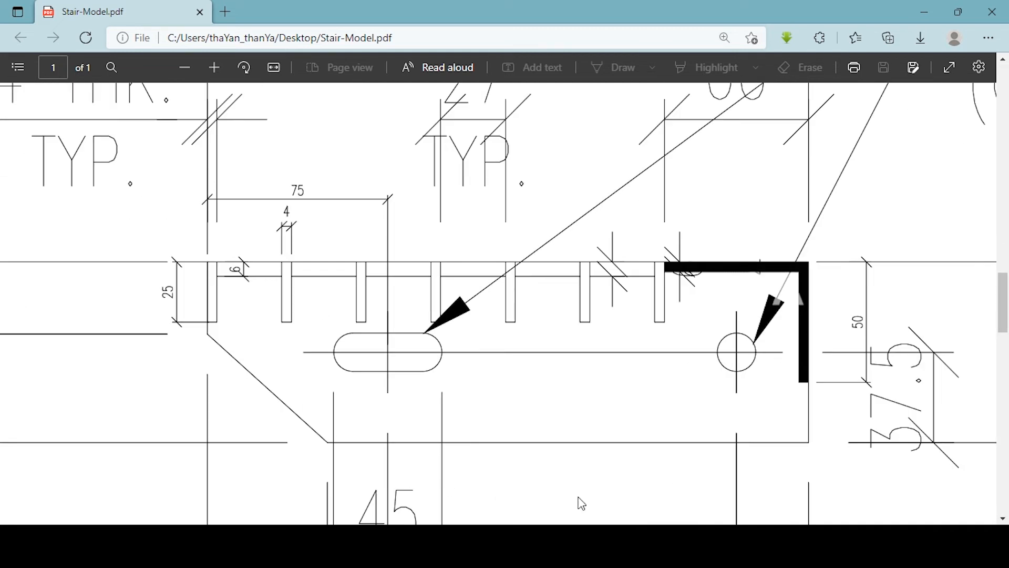
mouse_move(615, 529)
mouse_down()
mouse_move(525, 528)
mouse_move(575, 529)
mouse_up()
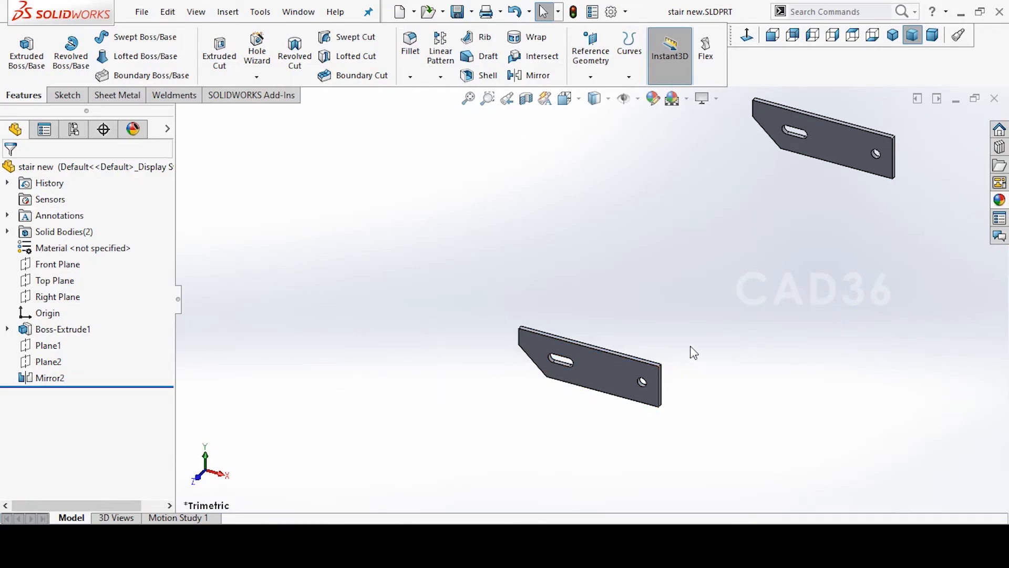
middle_drag(692, 351, 585, 401)
click(541, 384)
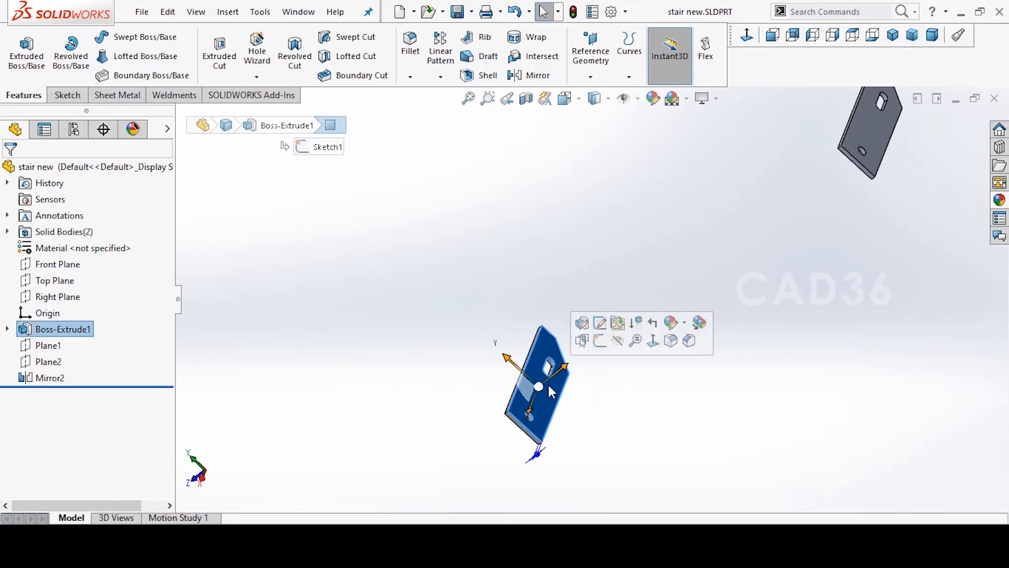
click(596, 337)
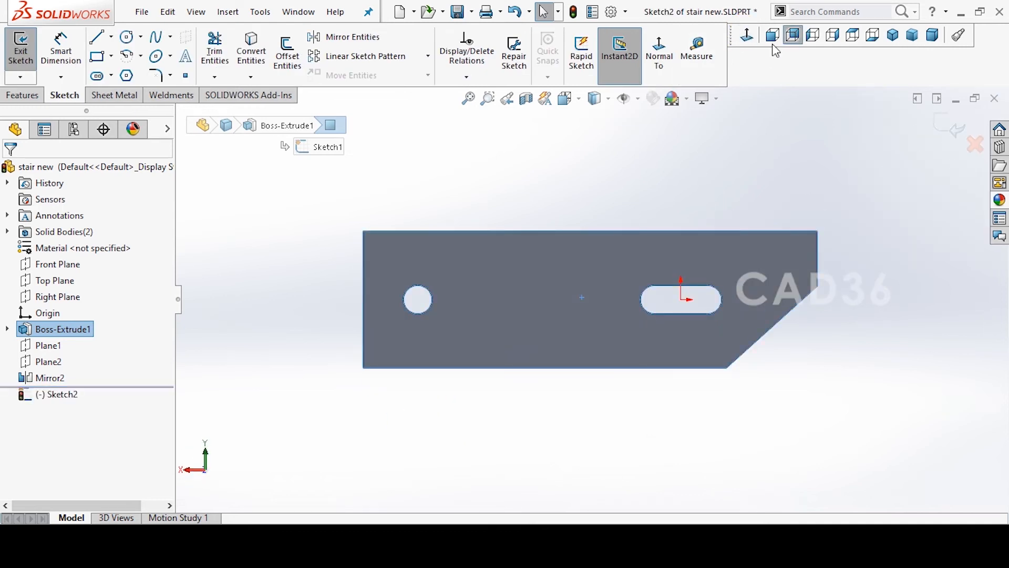
click(793, 35)
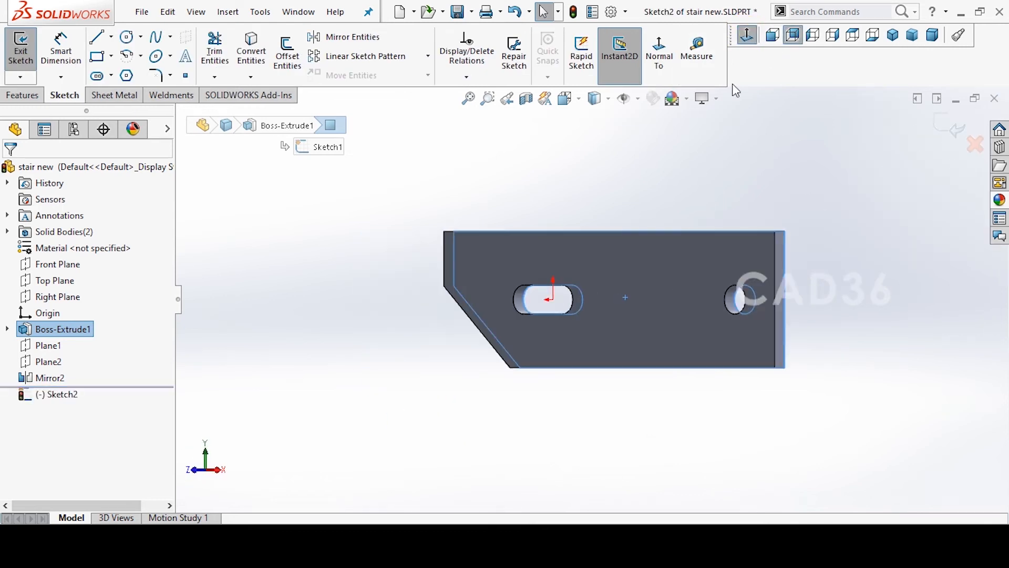
click(517, 423)
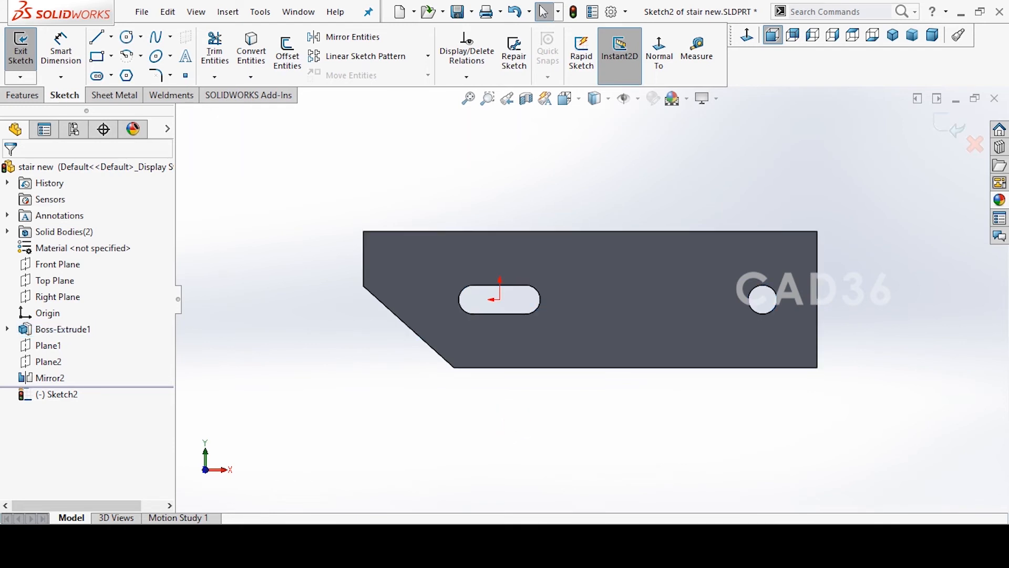
Sketch a narrow upright corner rectangle starting at the plate's upper-left corner, above the sloped edge.
key(alt+Tab)
key(alt+Tab)
scroll(408, 252, down, 3)
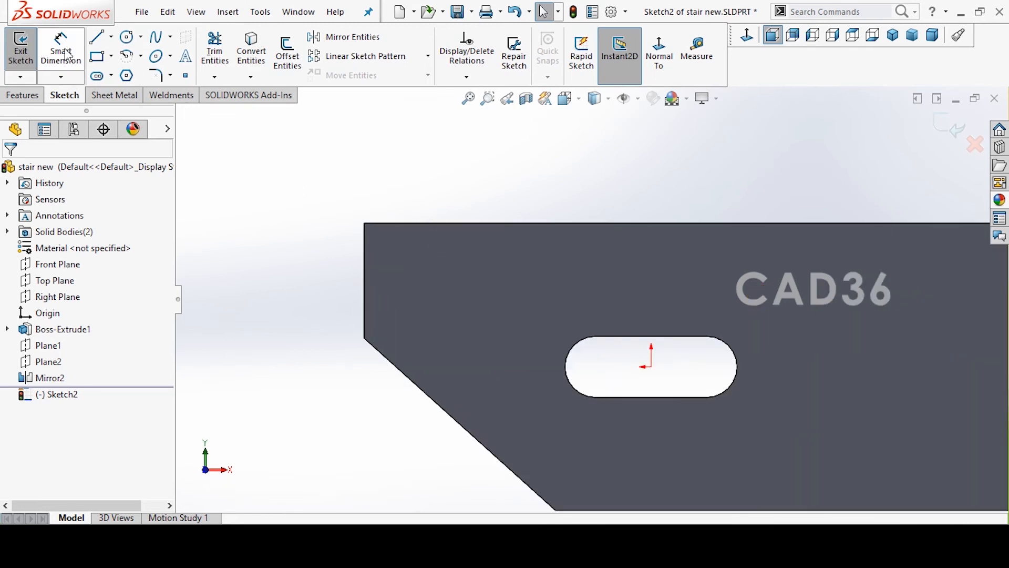
click(98, 55)
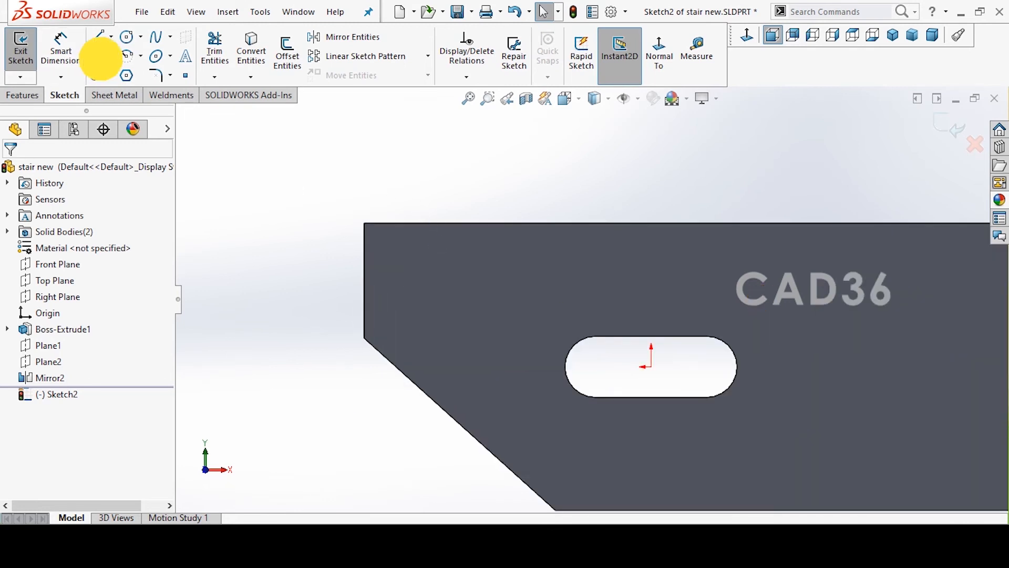
click(364, 222)
click(383, 315)
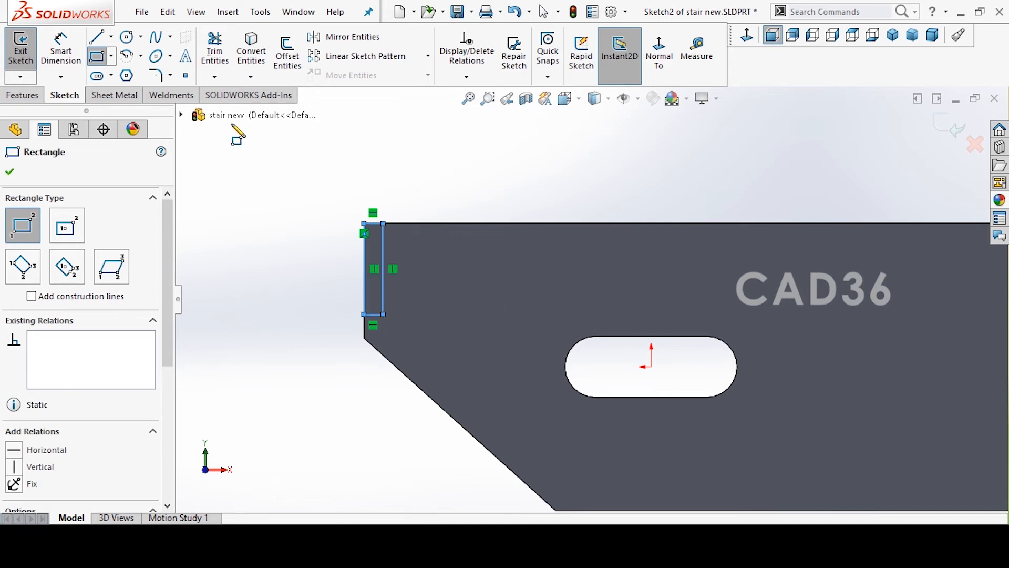
Dimension the narrow rectangle's vertical side to a height of 25 mm.
click(61, 50)
click(364, 295)
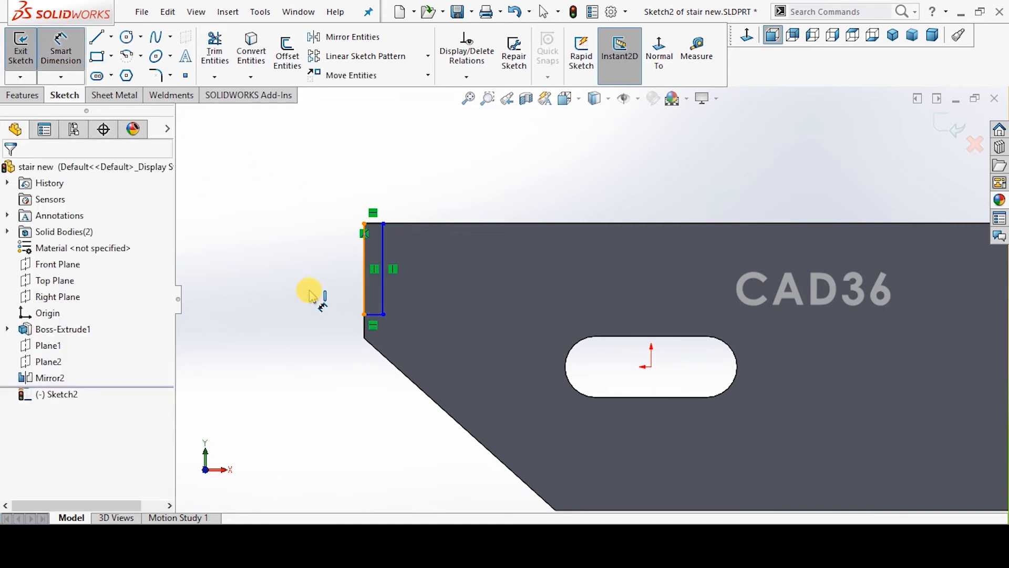
click(308, 291)
text(25)
key(Return)
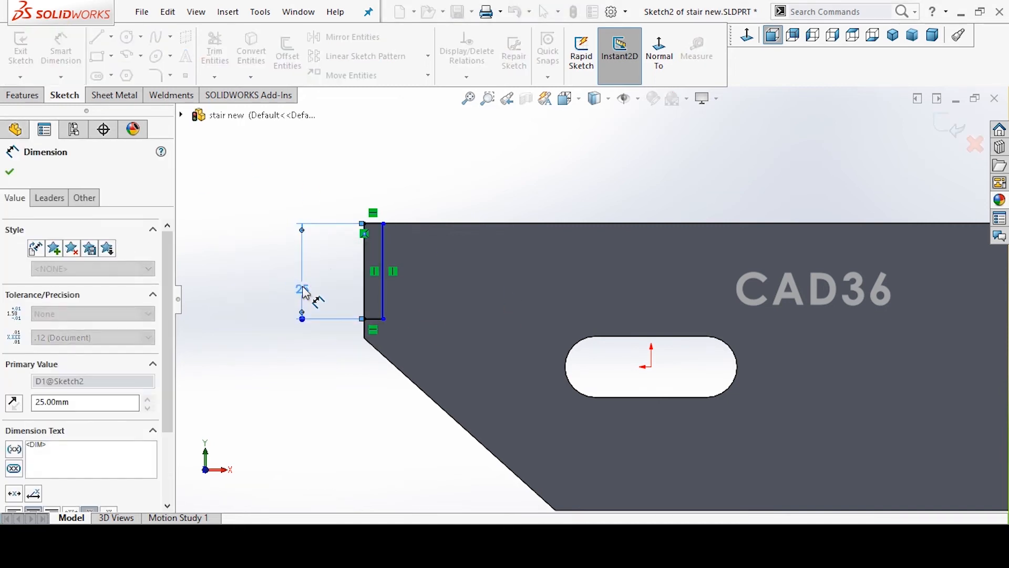
Dimension the narrow rectangle's upper side to a width of 4 mm.
click(372, 224)
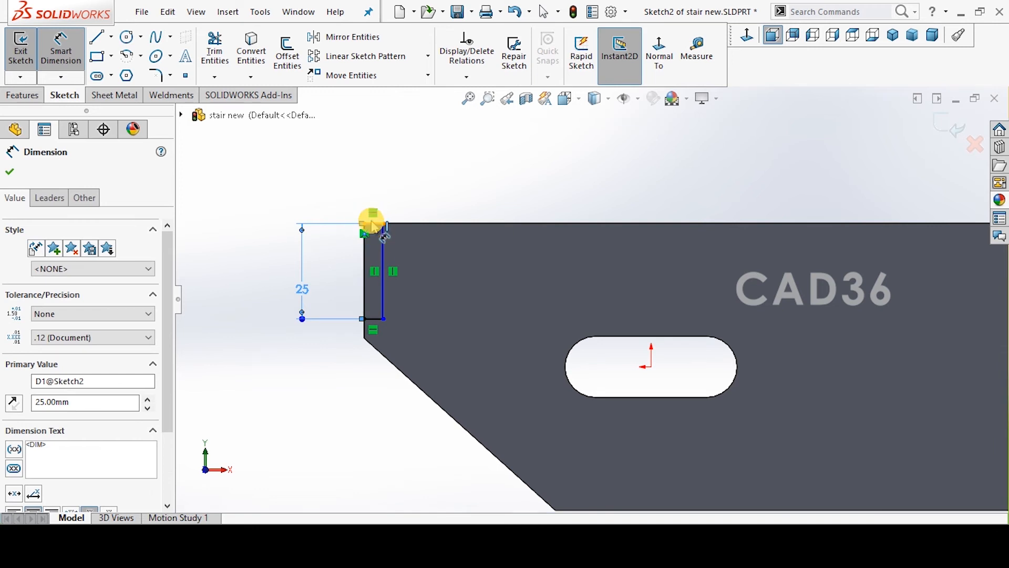
click(376, 153)
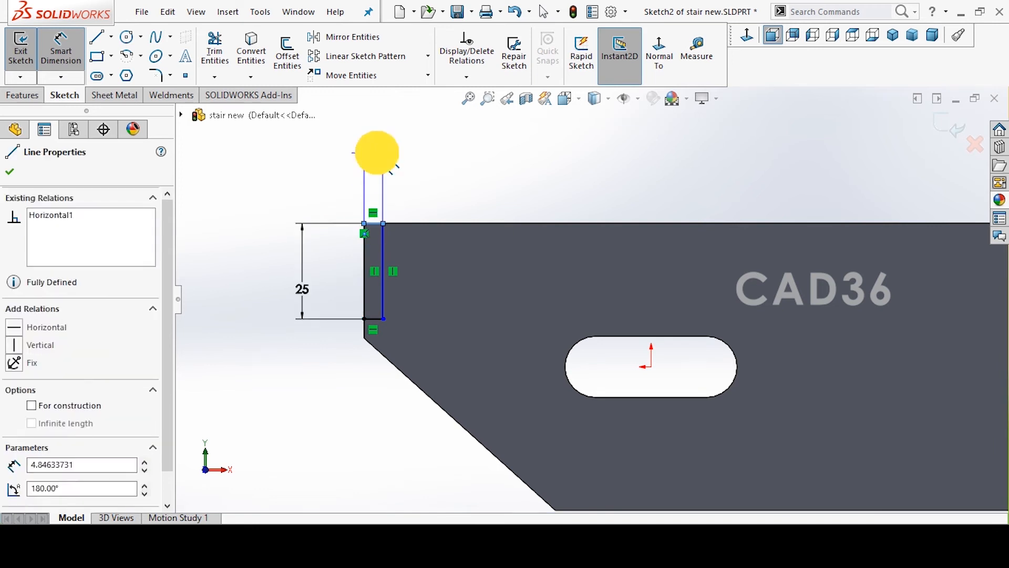
text(4)
key(Return)
click(394, 198)
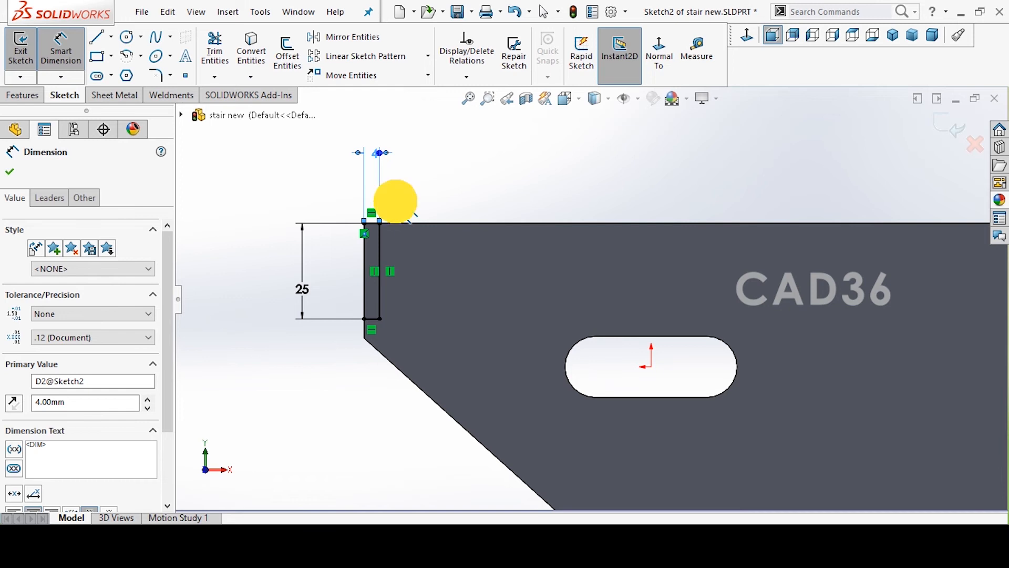
Check the layout of the grating flats in the Stair-Model PDF and return to SOLIDWORKS.
click(266, 544)
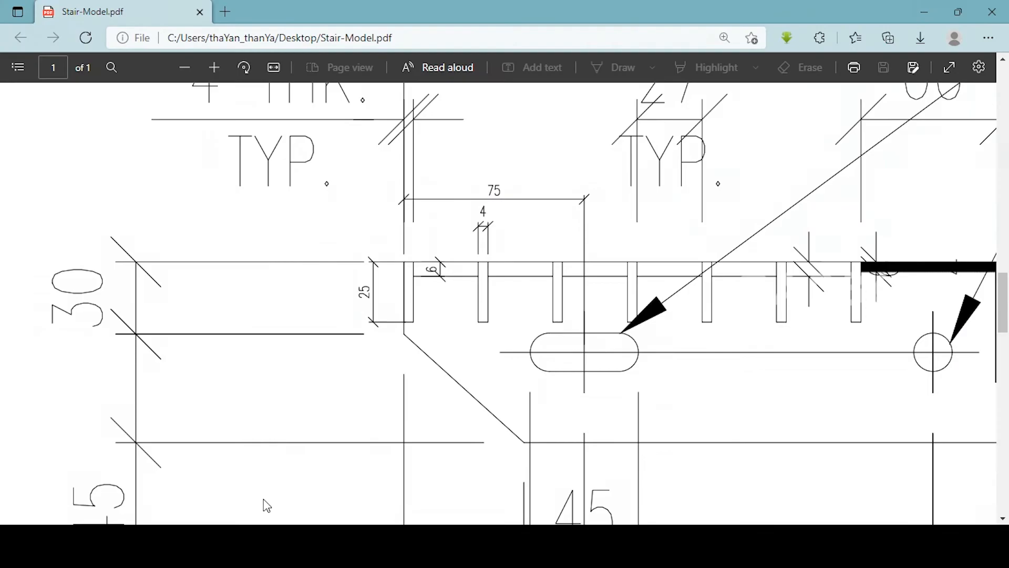
drag(585, 529, 598, 529)
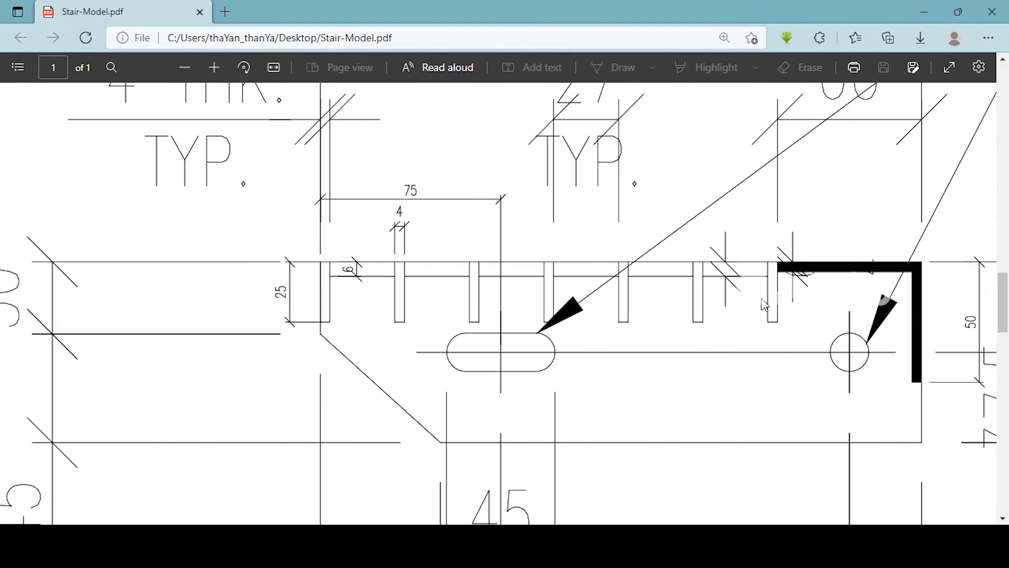
key(alt+Tab)
Sketch six more narrow upright corner rectangles hanging from the plate's upper edge, level with the first and spread along the plate.
click(97, 56)
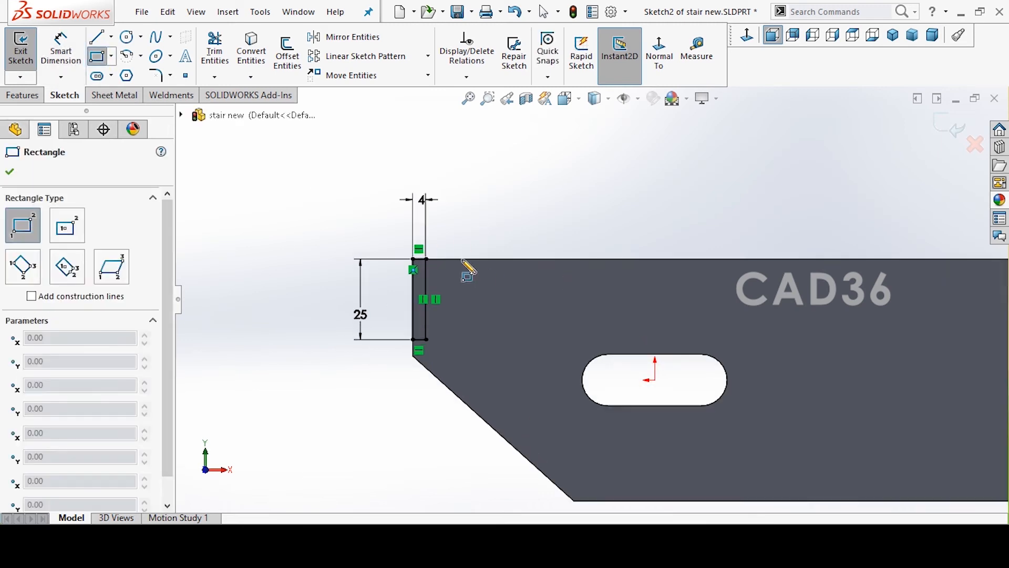
click(543, 259)
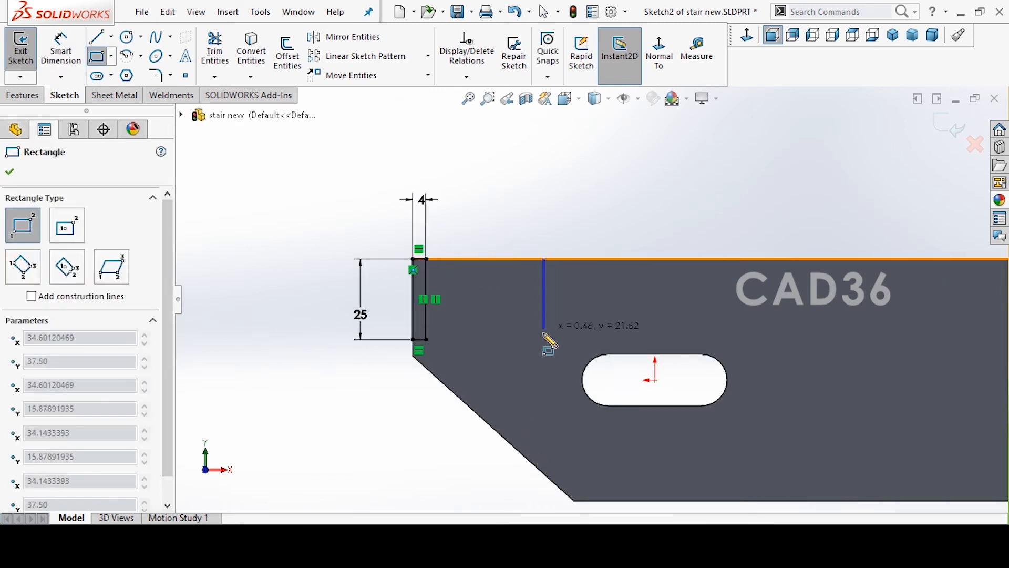
click(557, 340)
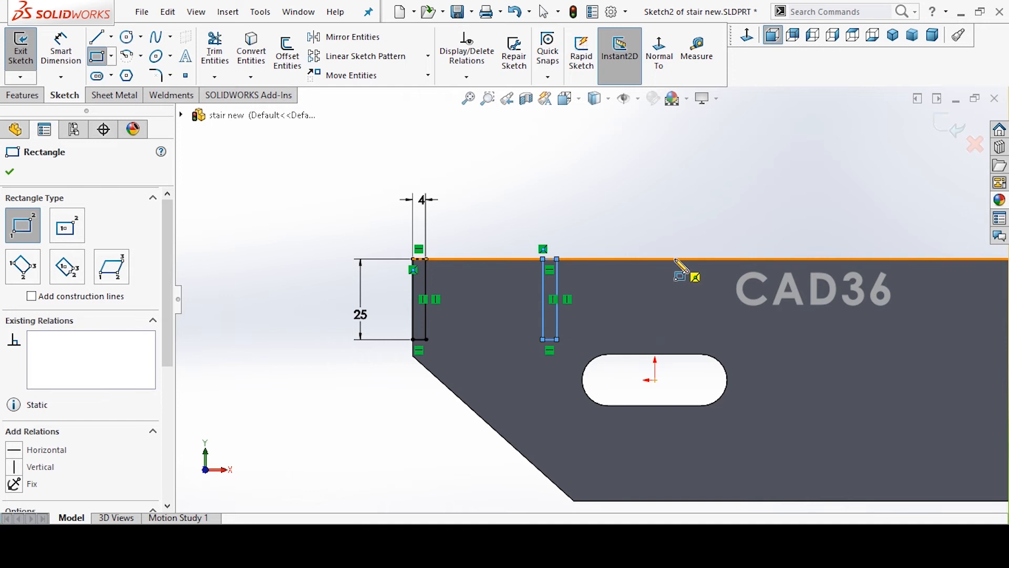
click(711, 259)
click(733, 339)
scroll(777, 340, up, 2)
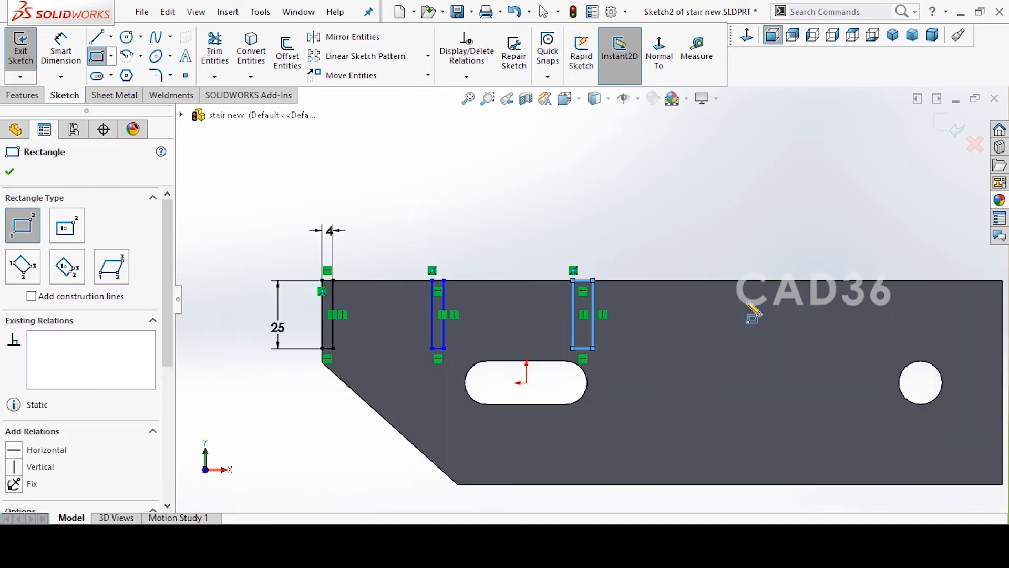
click(669, 280)
click(687, 348)
click(750, 280)
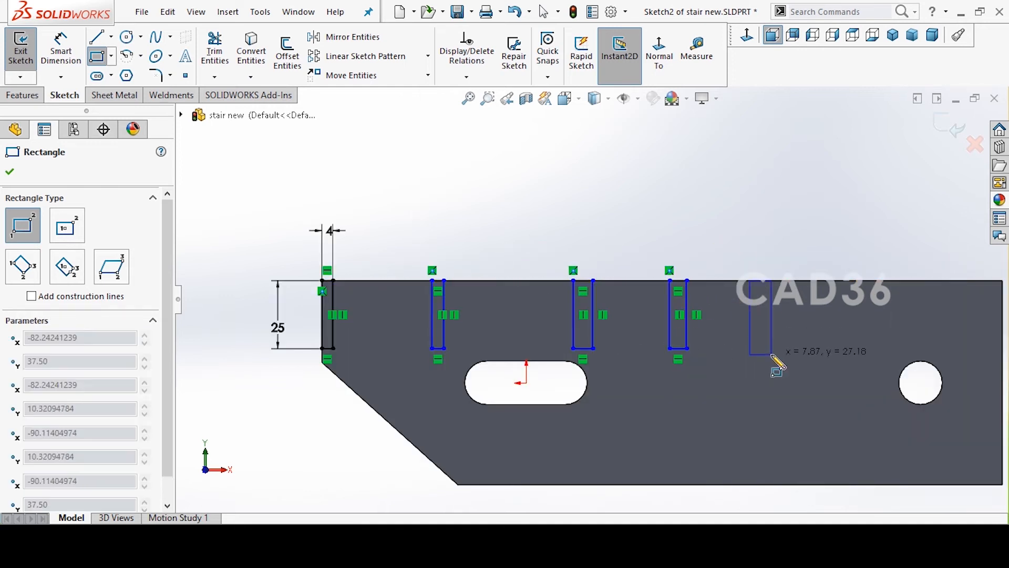
click(772, 348)
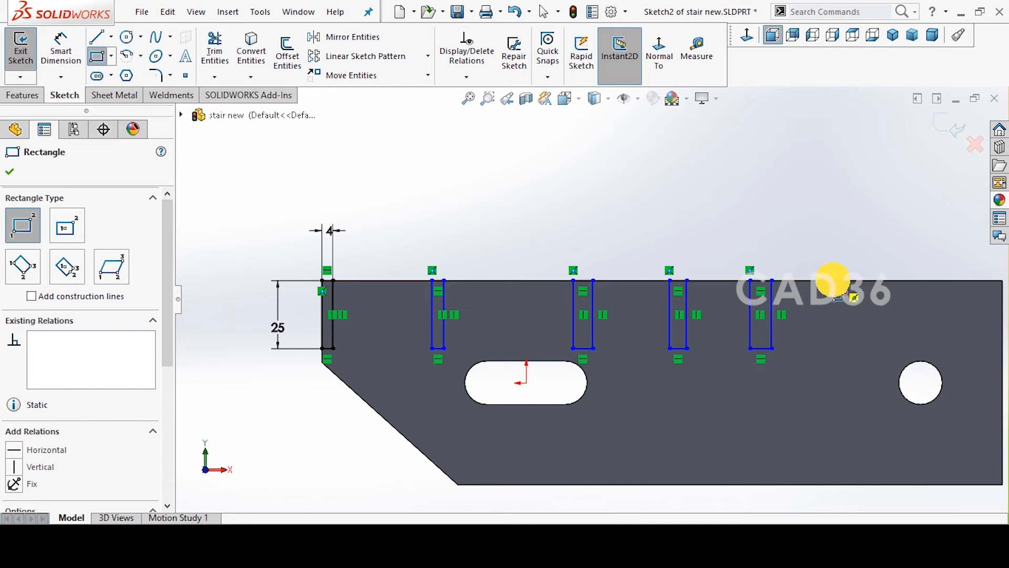
click(833, 280)
click(853, 348)
click(910, 281)
click(926, 348)
key(Escape)
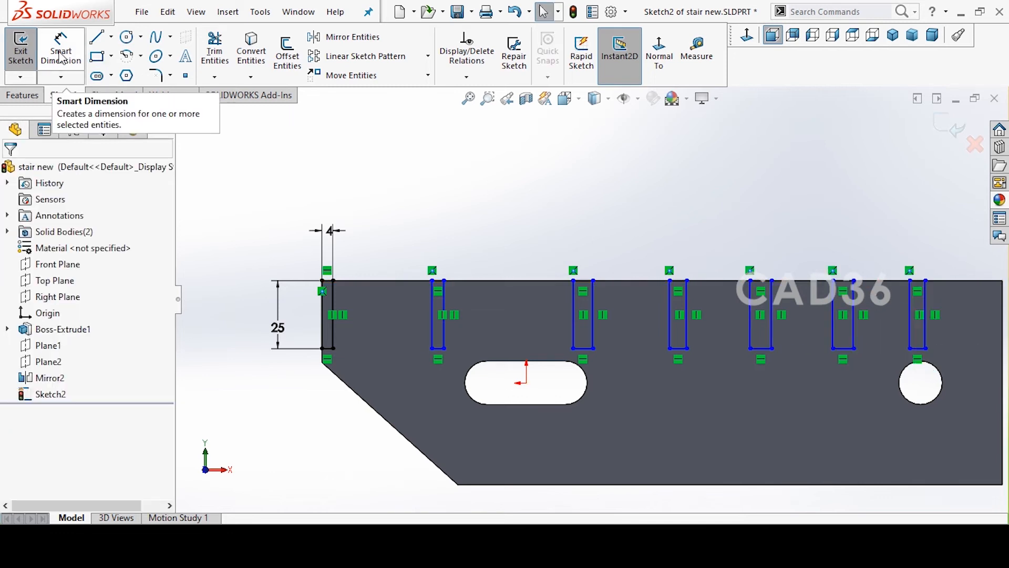
Dimension the gap between the first and second rectangles to 27 mm.
click(61, 54)
click(333, 323)
click(432, 326)
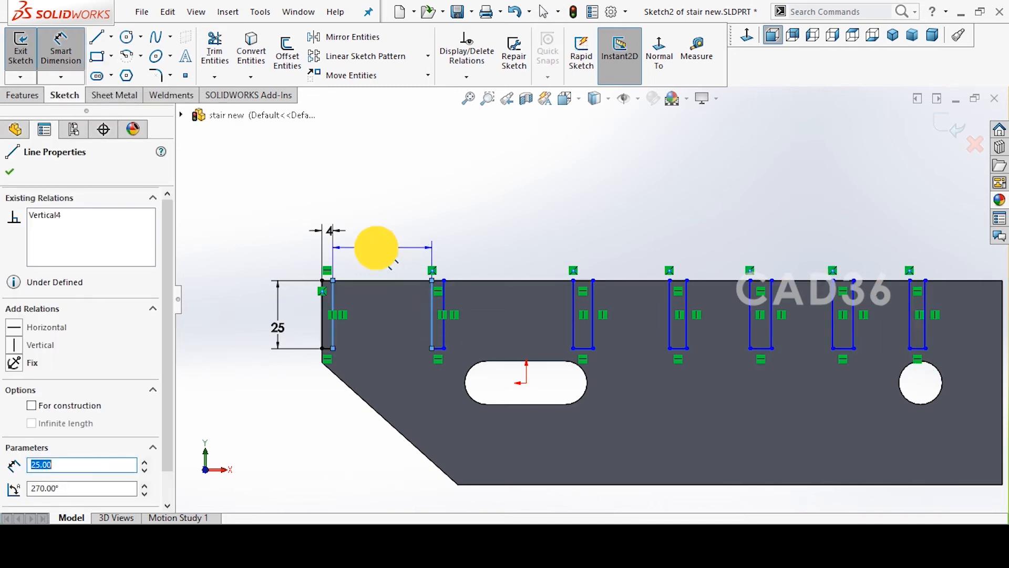
click(376, 248)
text(27)
key(Return)
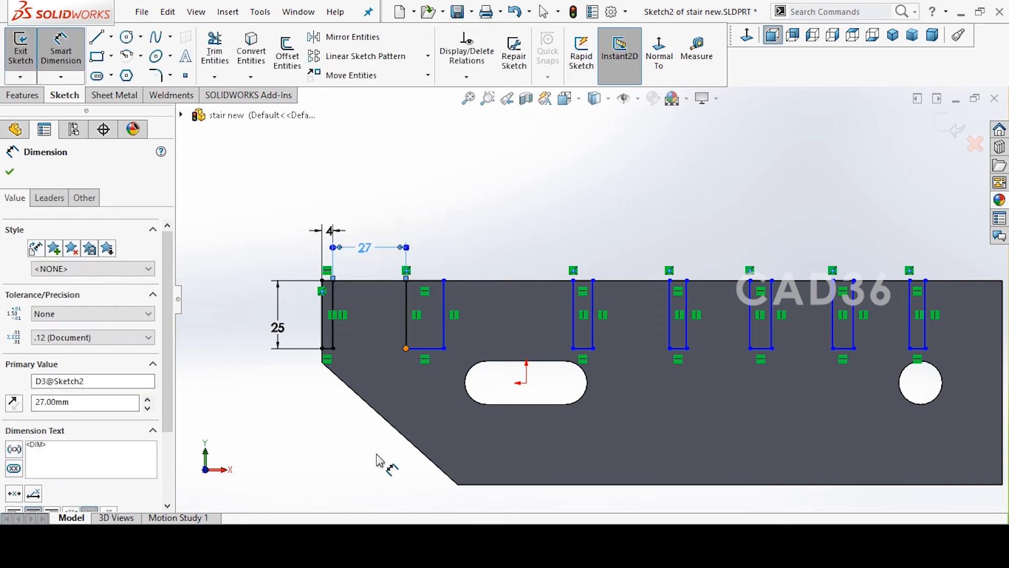
Check the typical flat spacing in the Stair-Model PDF, return to the sketch, and set the second rectangle's width to 4 mm.
key(alt+Tab)
scroll(588, 337, up, 2)
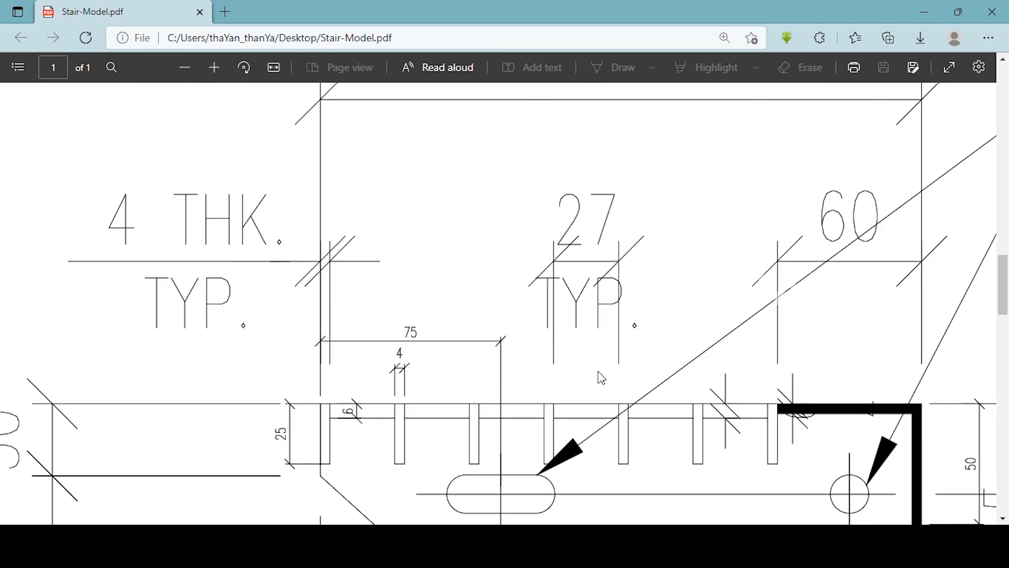
click(925, 12)
click(442, 281)
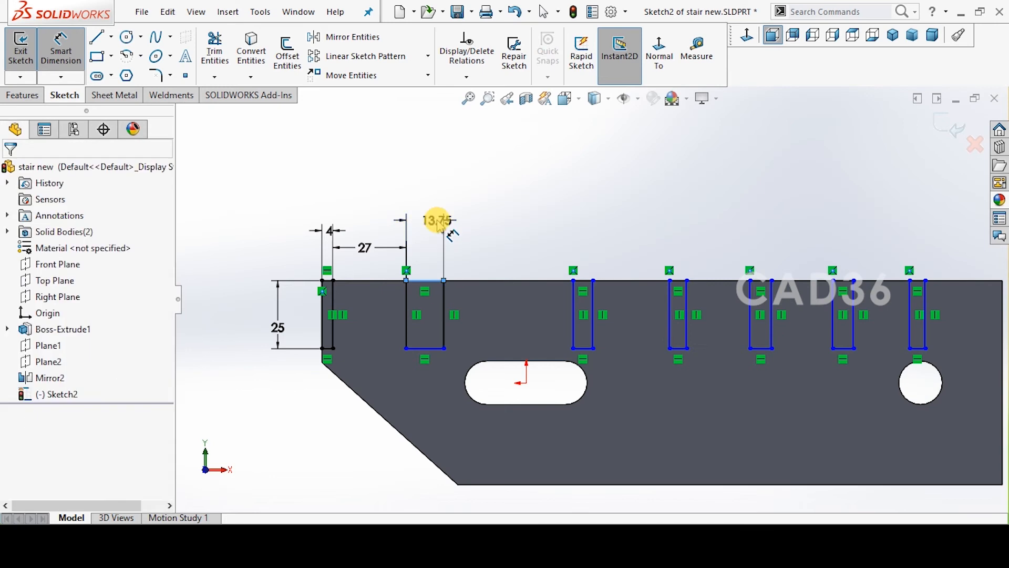
click(441, 226)
text(4)
key(Return)
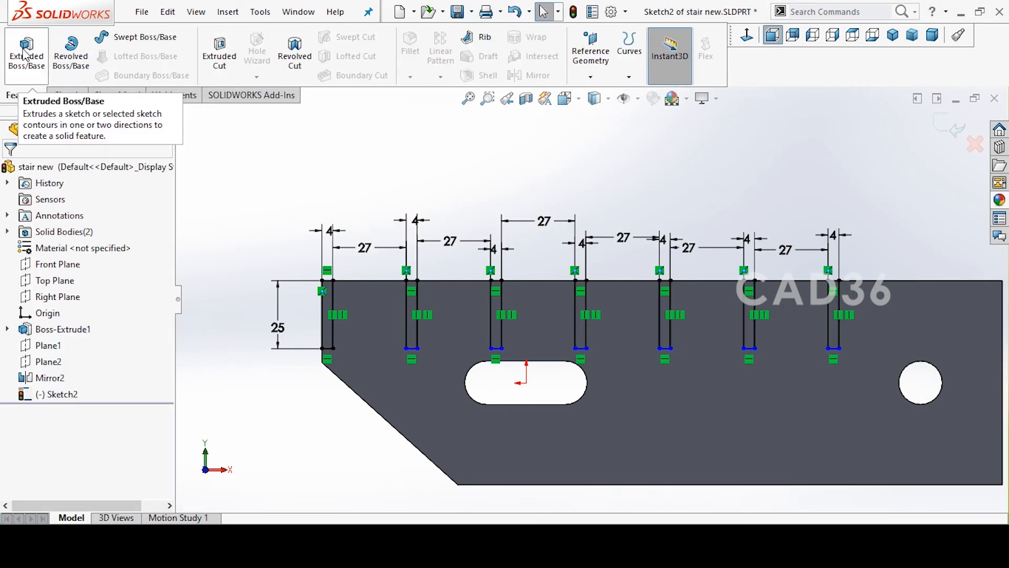
Extrude the seven flat profiles up to the surface of the opposite side plate, with merging of the result turned off.
click(25, 55)
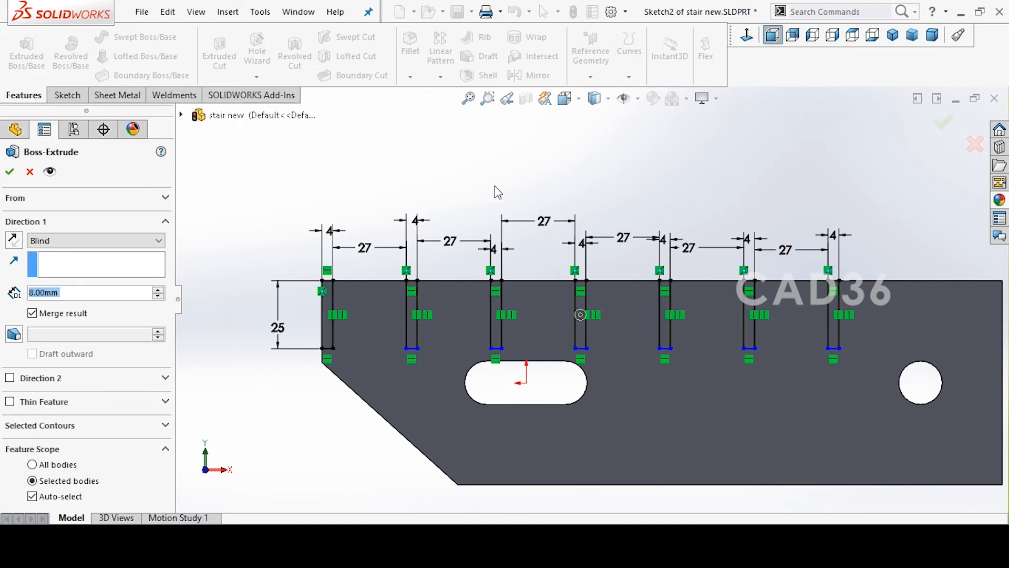
middle_drag(647, 207, 606, 249)
scroll(594, 242, up, 3)
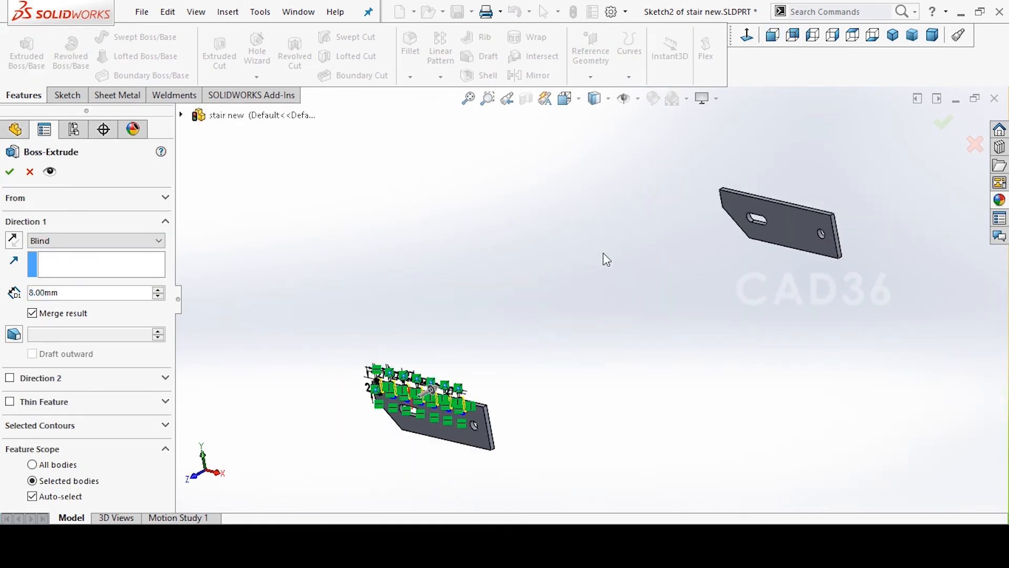
scroll(591, 379, down, 2)
scroll(624, 319, up, 1)
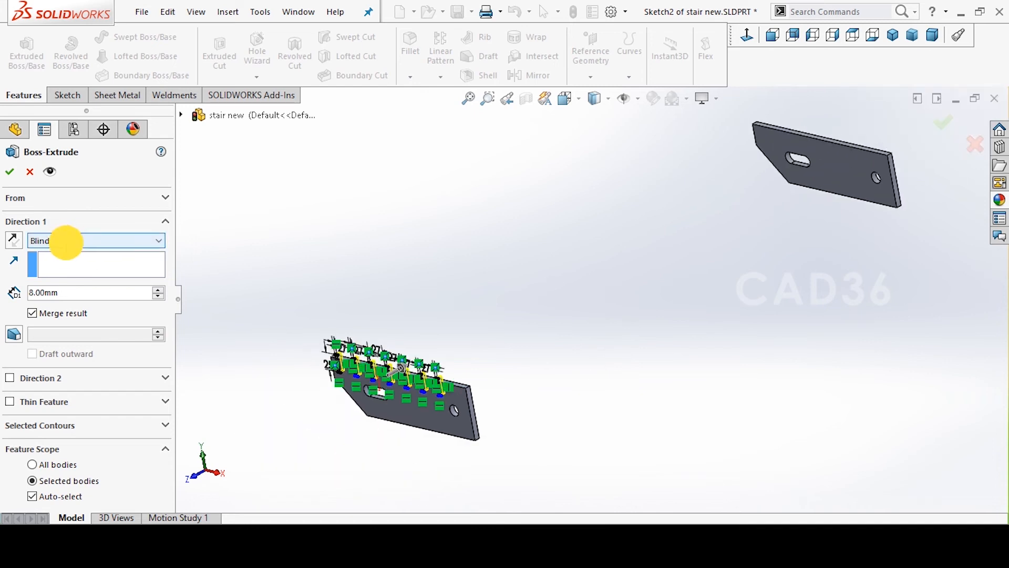
click(66, 241)
click(76, 294)
click(69, 315)
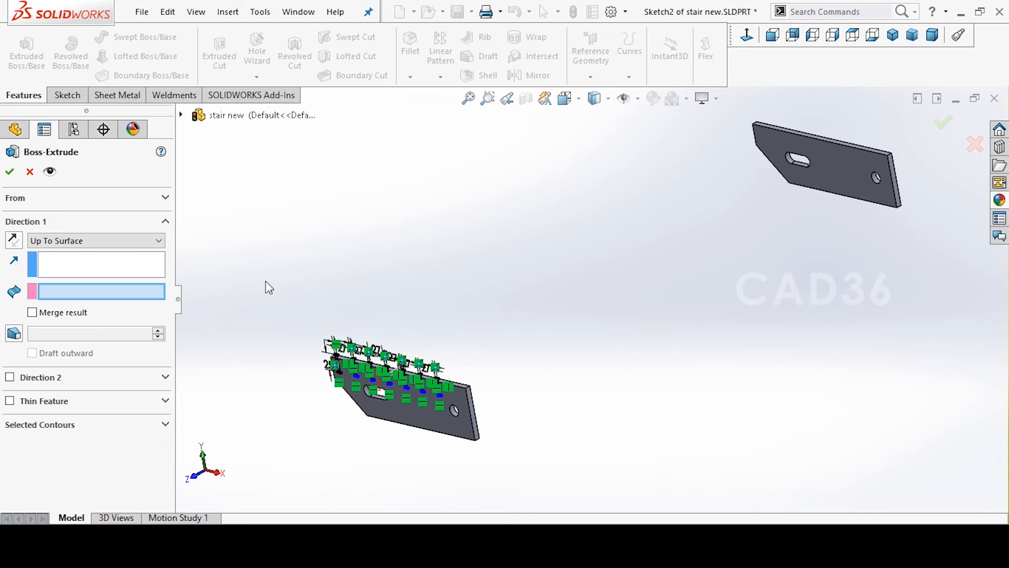
click(844, 204)
click(10, 171)
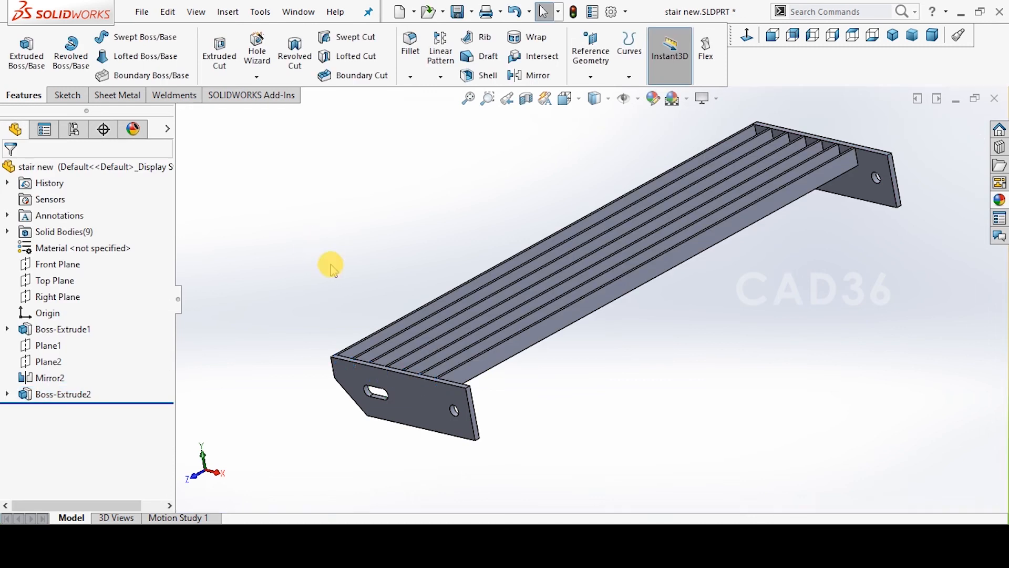
Start a sketch on the original side plate's inner face and orient it to the front view.
middle_drag(414, 272, 435, 273)
middle_drag(646, 415, 584, 428)
scroll(372, 408, down, 3)
click(372, 408)
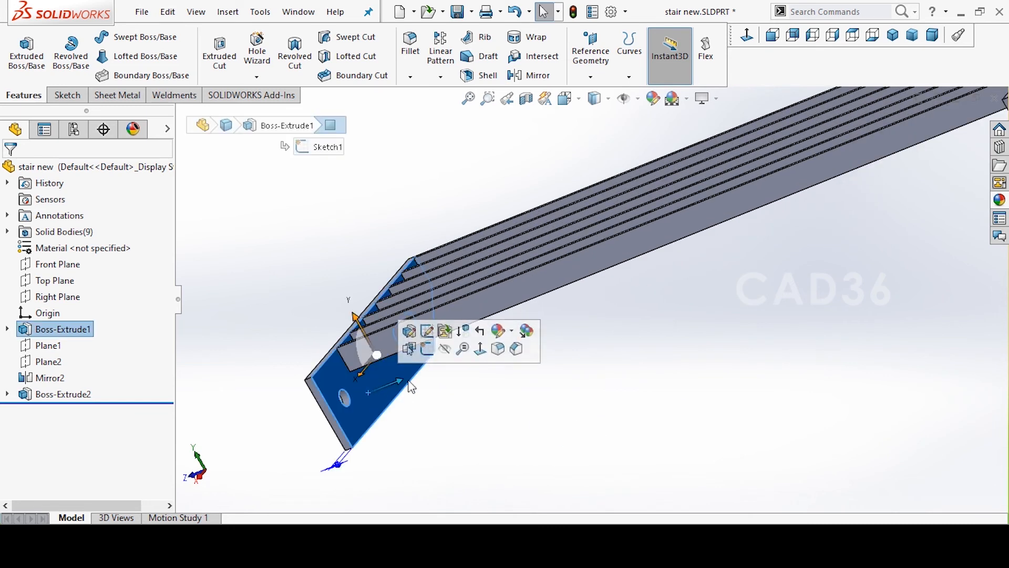
click(428, 349)
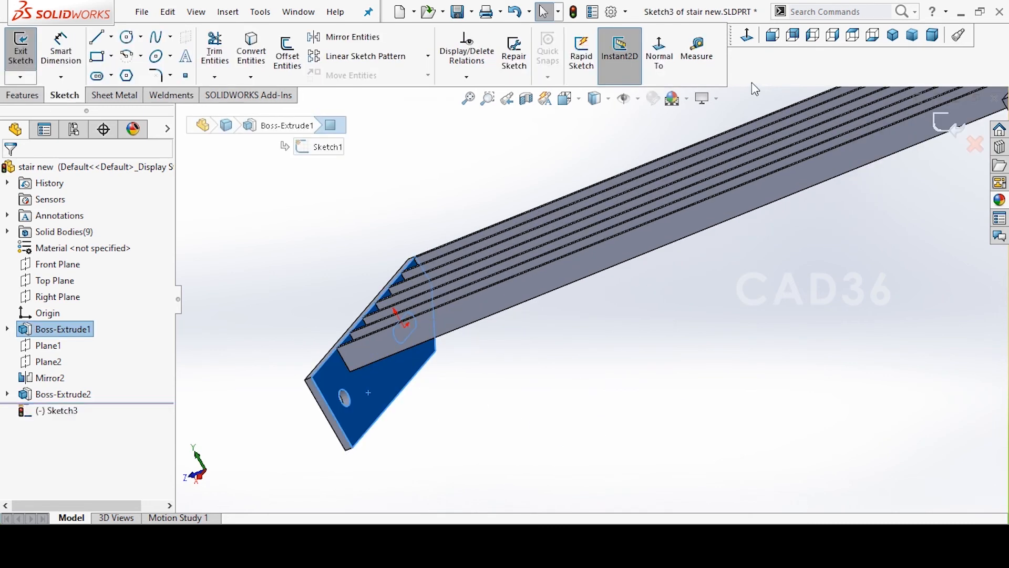
click(747, 35)
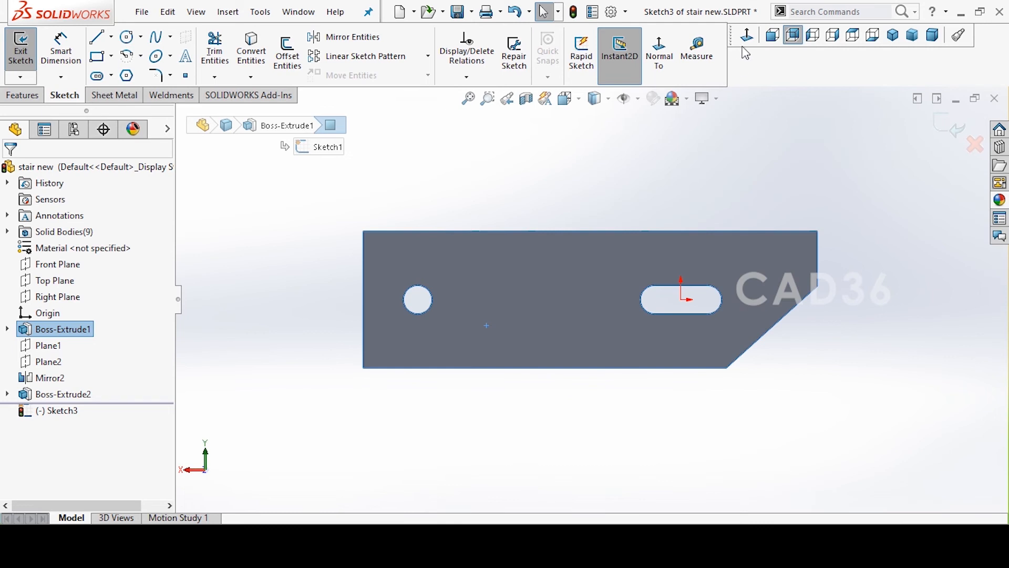
click(747, 53)
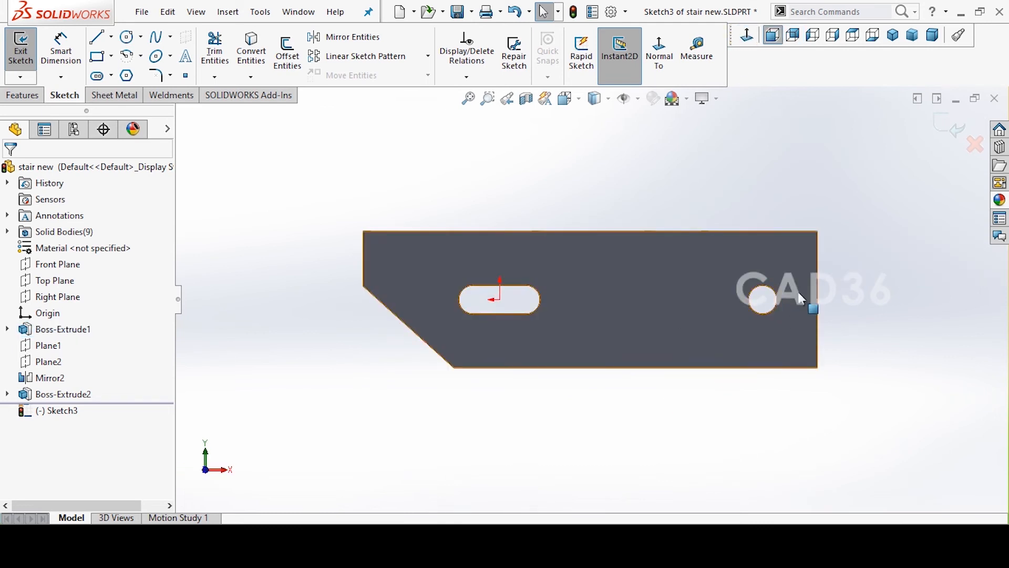
Switch the display style to wireframe so the flats behind the side plate's round-hole end can be referenced.
scroll(834, 253, down, 5)
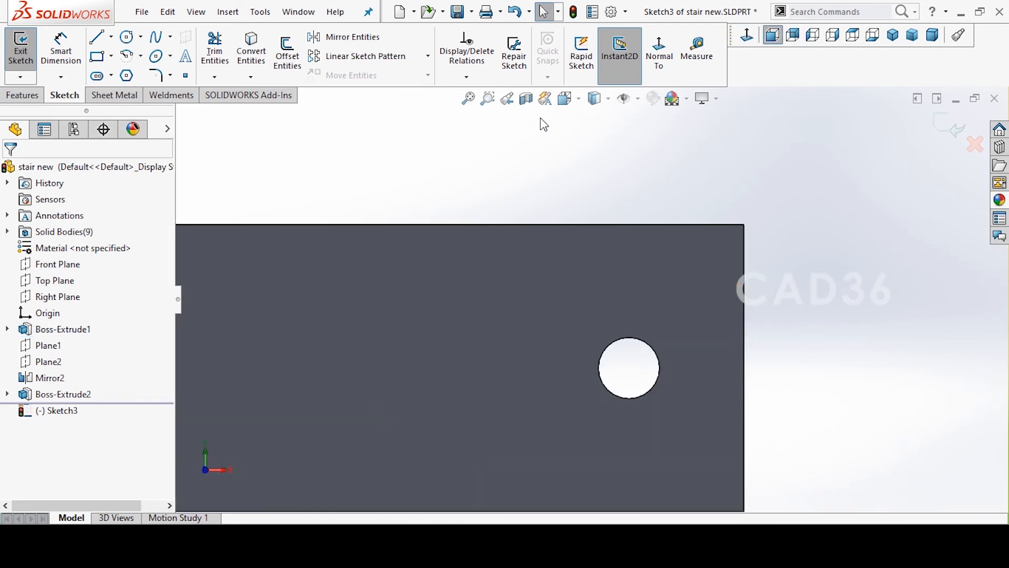
click(609, 99)
click(599, 202)
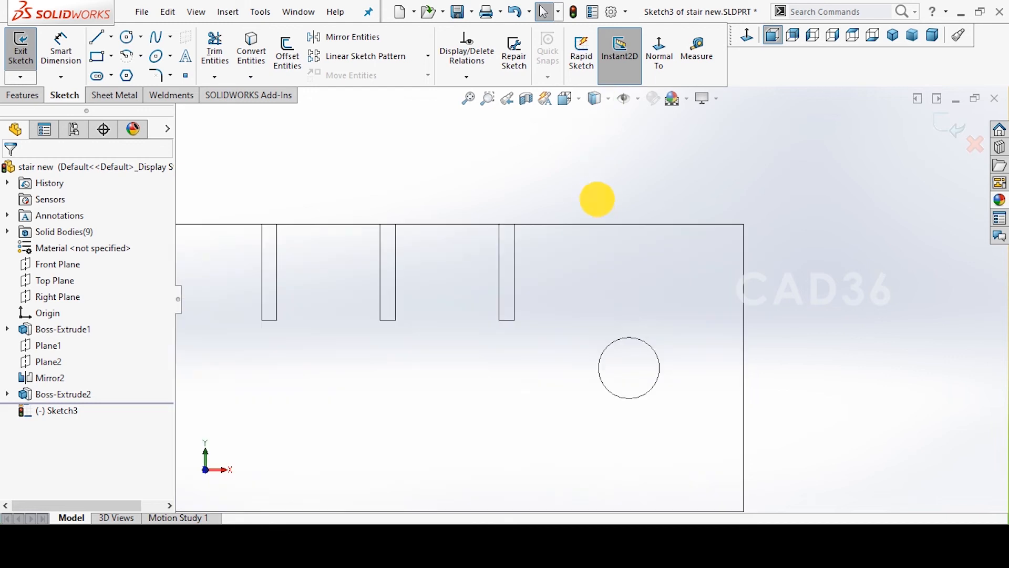
Sketch a closed, thin L-shaped line profile from the last flat's upper corner along the plate's upper edge and down its vertical end edge.
click(97, 36)
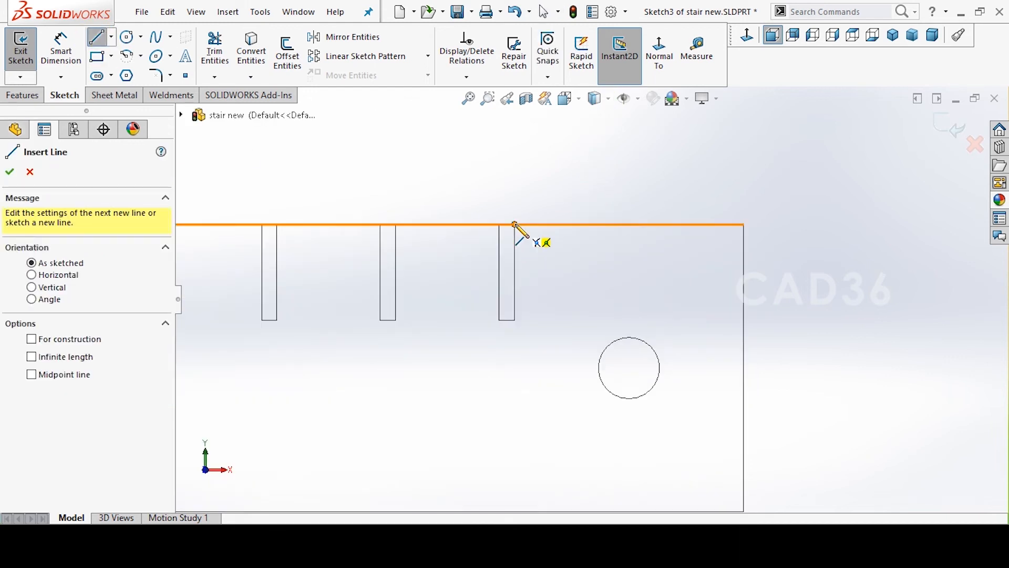
click(515, 225)
click(744, 224)
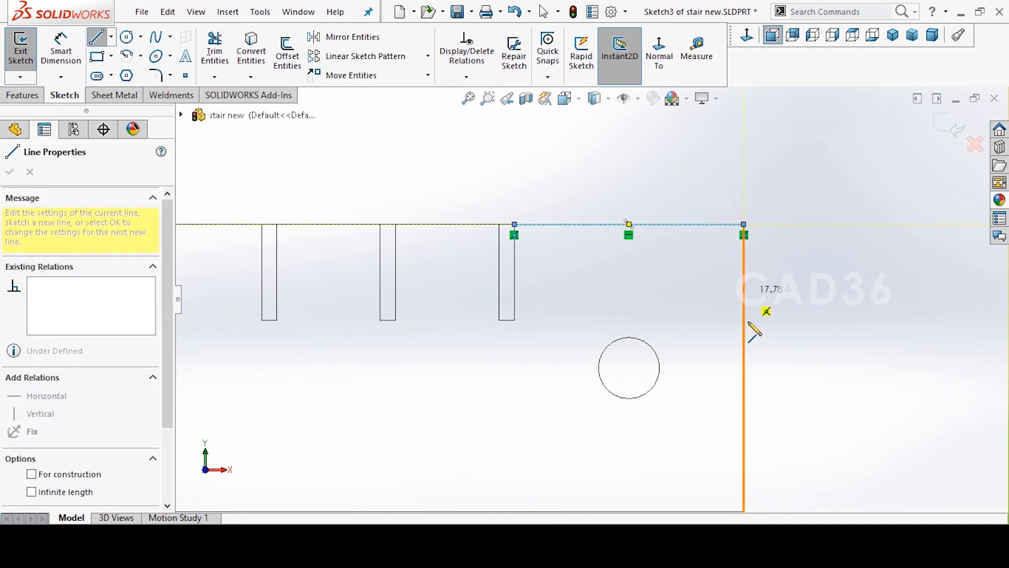
click(743, 345)
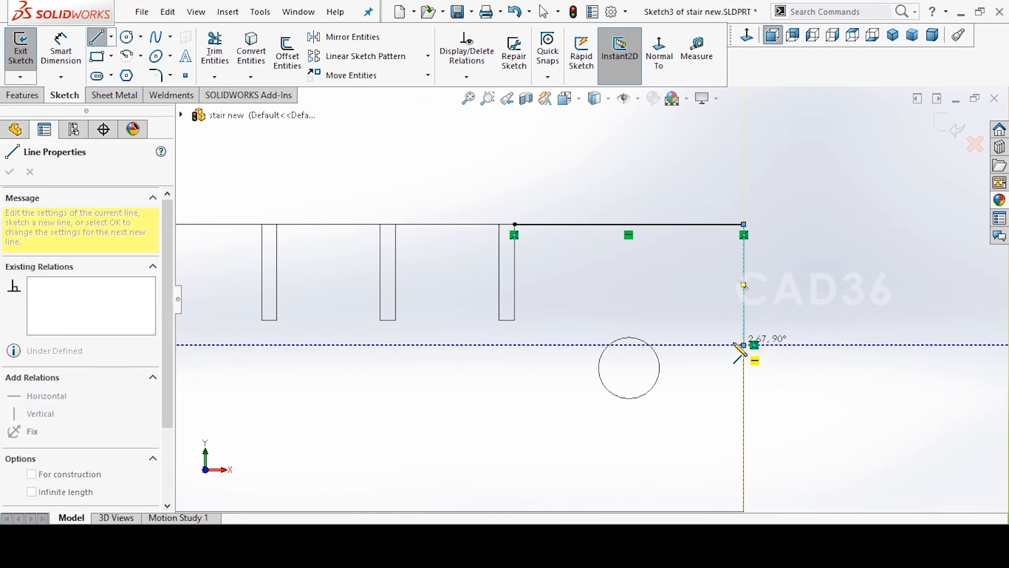
click(731, 345)
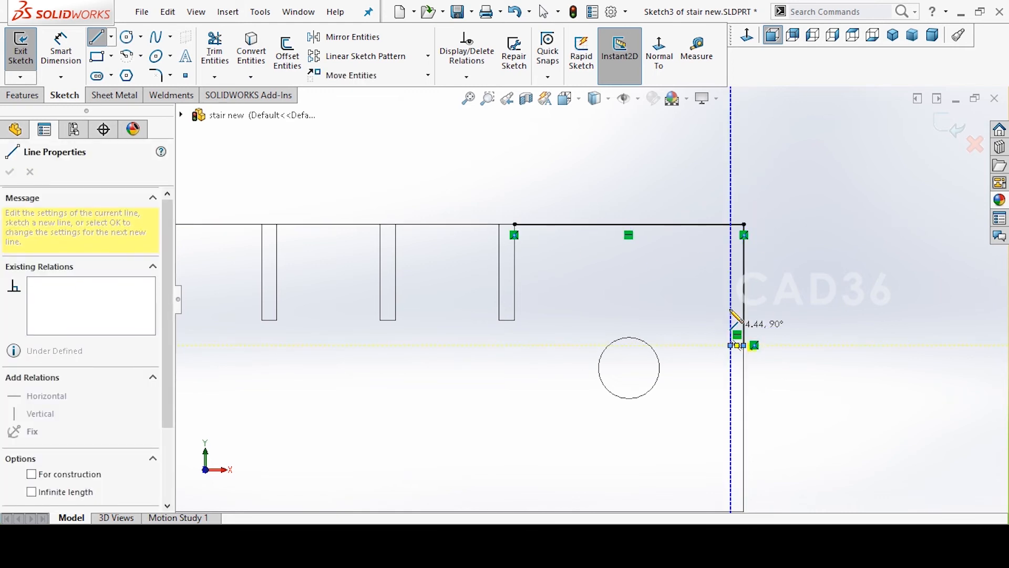
click(730, 241)
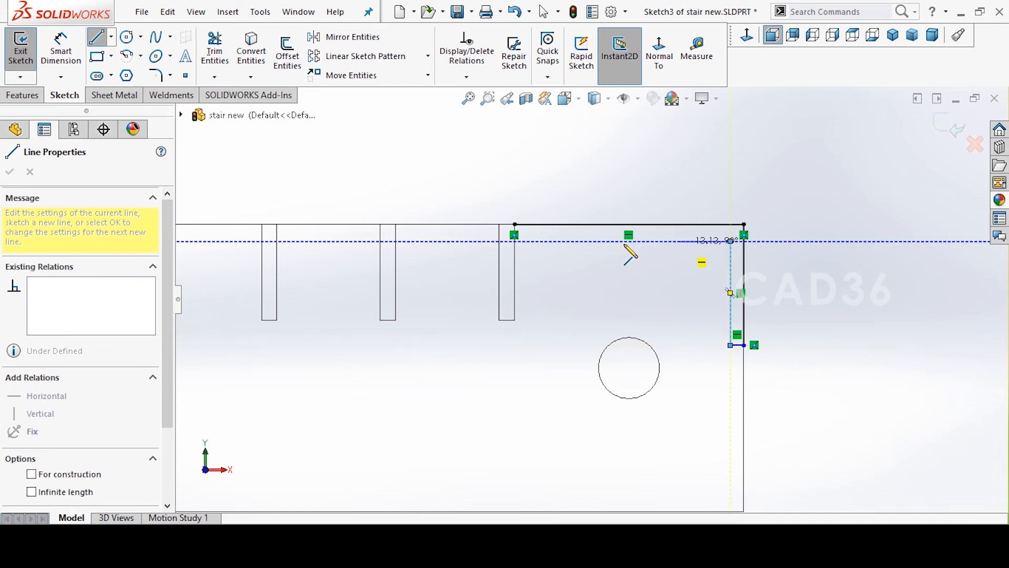
click(515, 241)
scroll(516, 240, down, 2)
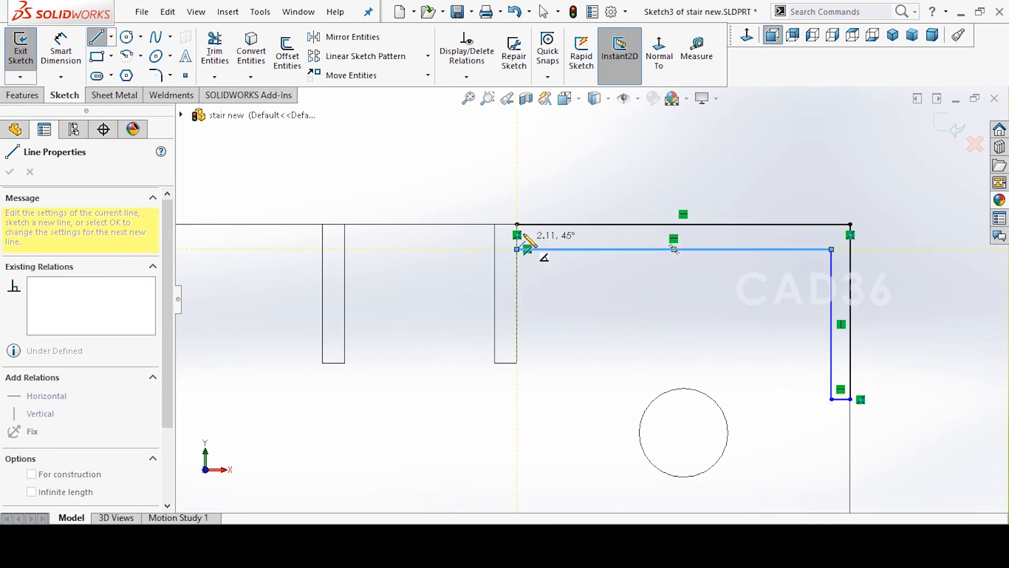
click(518, 225)
right_click(563, 191)
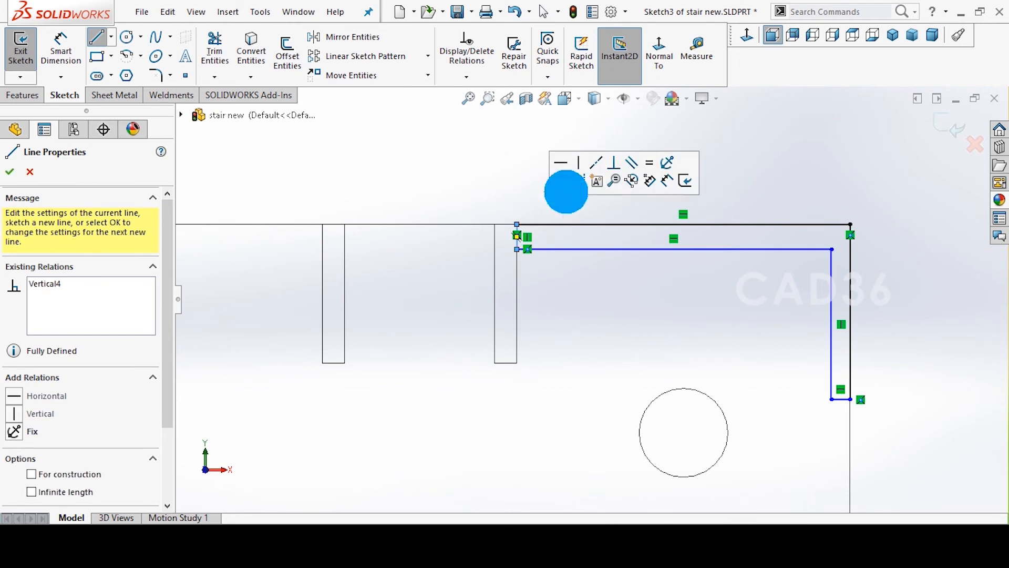
Leave the Line tool and try to dimension the upper horizontal edge of the L-shaped profile.
right_click(563, 198)
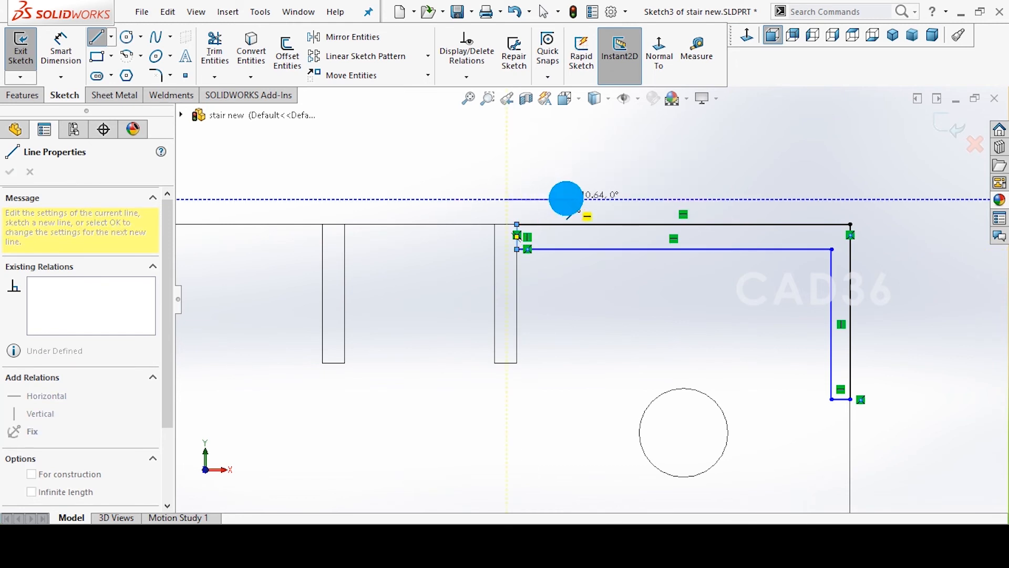
click(584, 208)
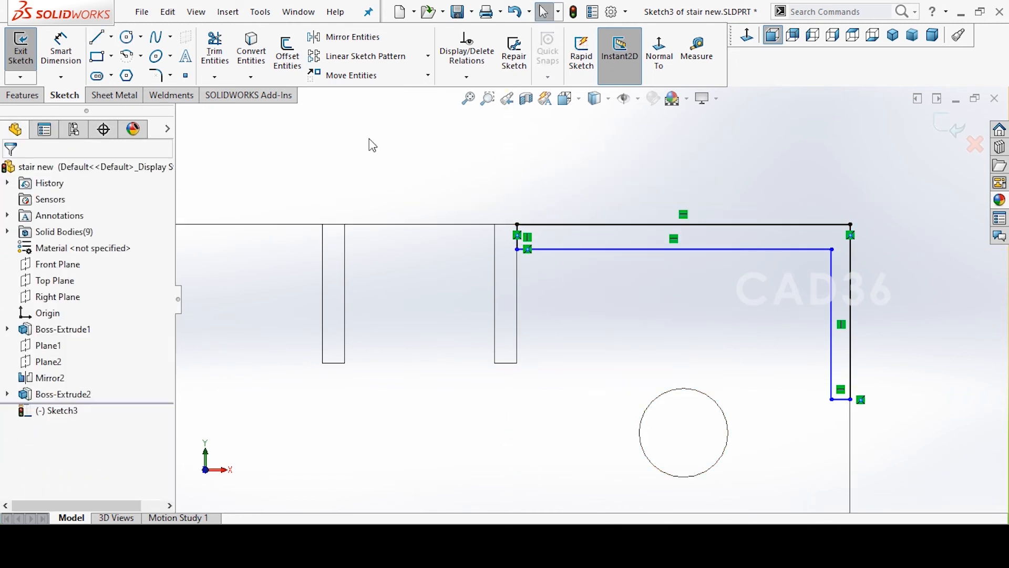
click(61, 48)
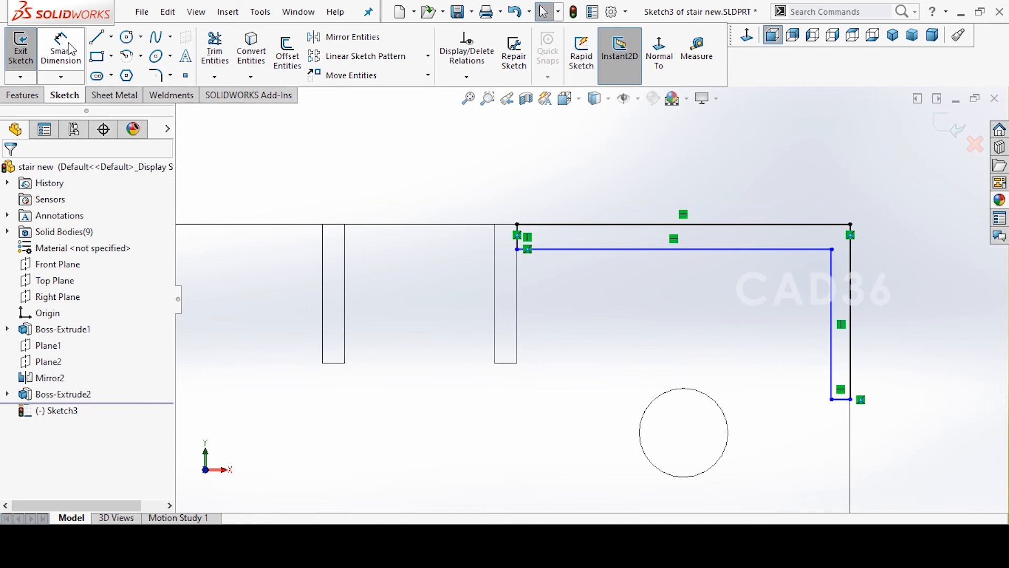
click(715, 227)
click(716, 182)
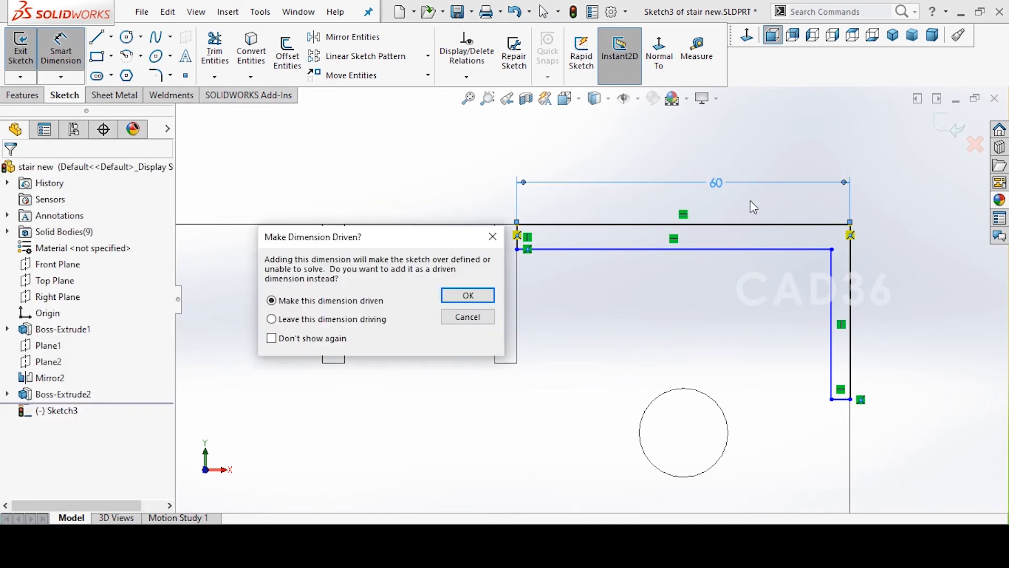
click(467, 317)
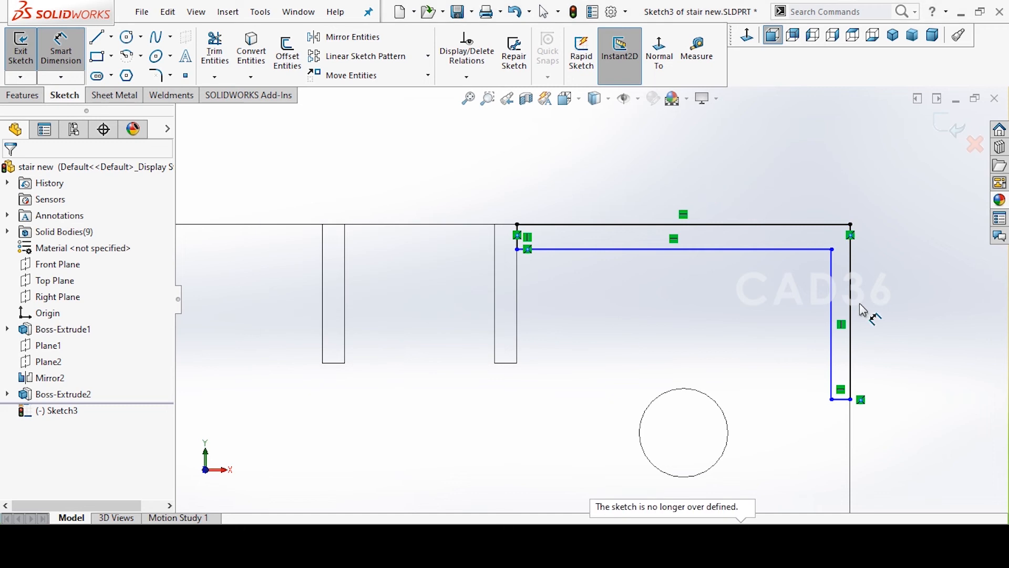
Dimension the L-shaped profile's outer vertical edge to 50 mm.
click(852, 316)
click(895, 316)
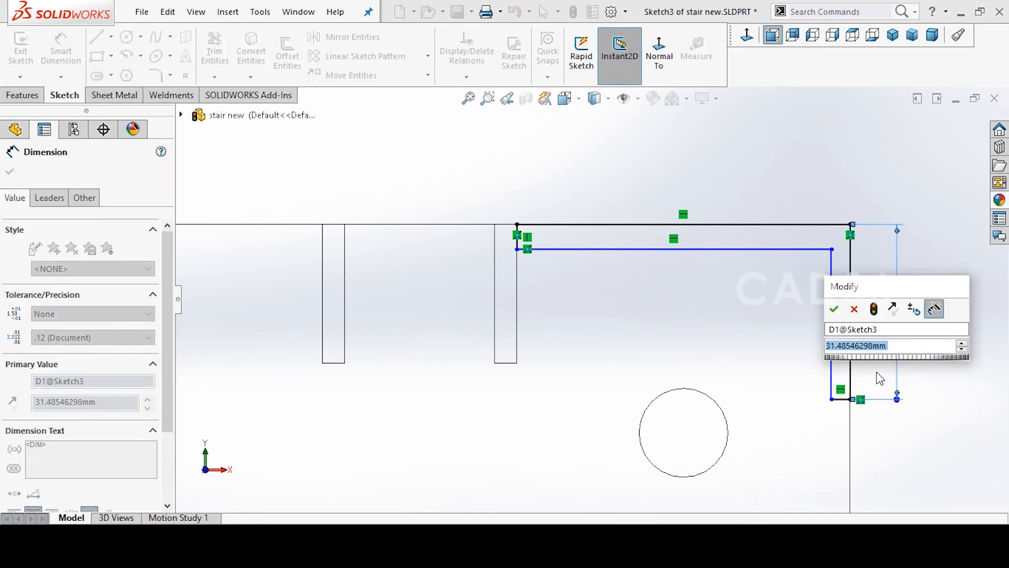
text(50)
key(Return)
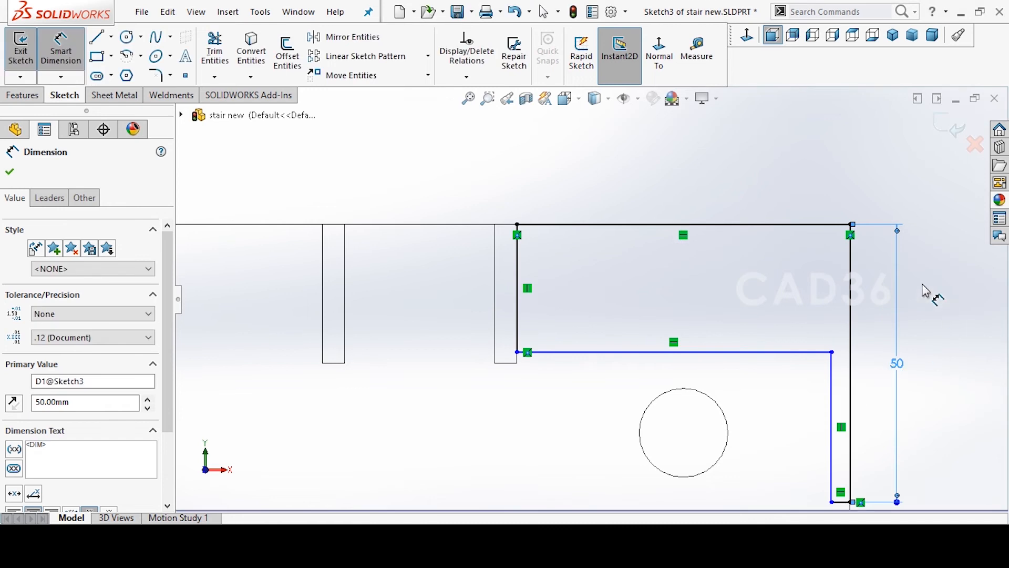
Dimension the short edge closing the lower end of the L profile's vertical leg to 4 mm.
key(z)
key(z)
key(z)
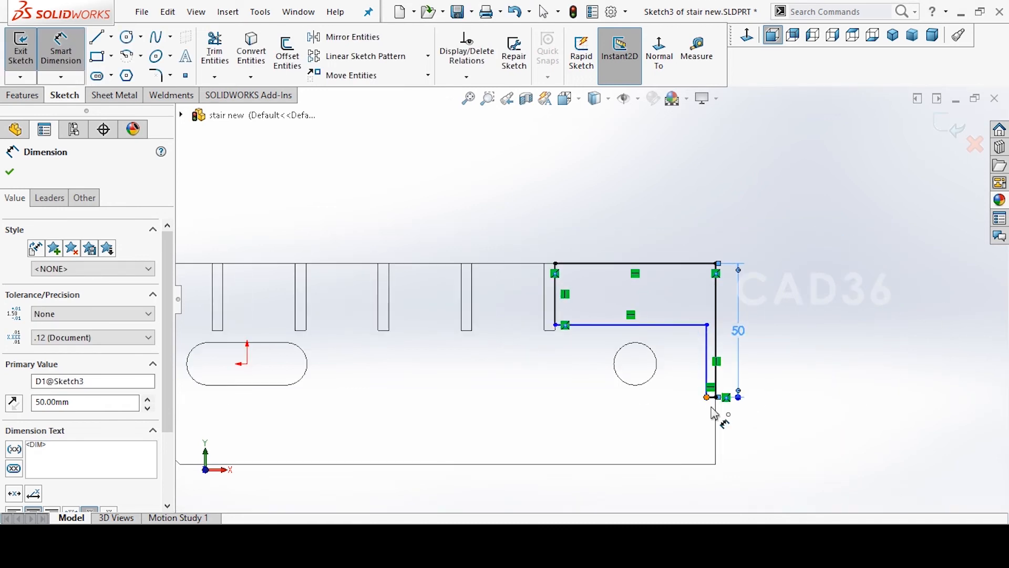
scroll(718, 415, down, 3)
click(690, 372)
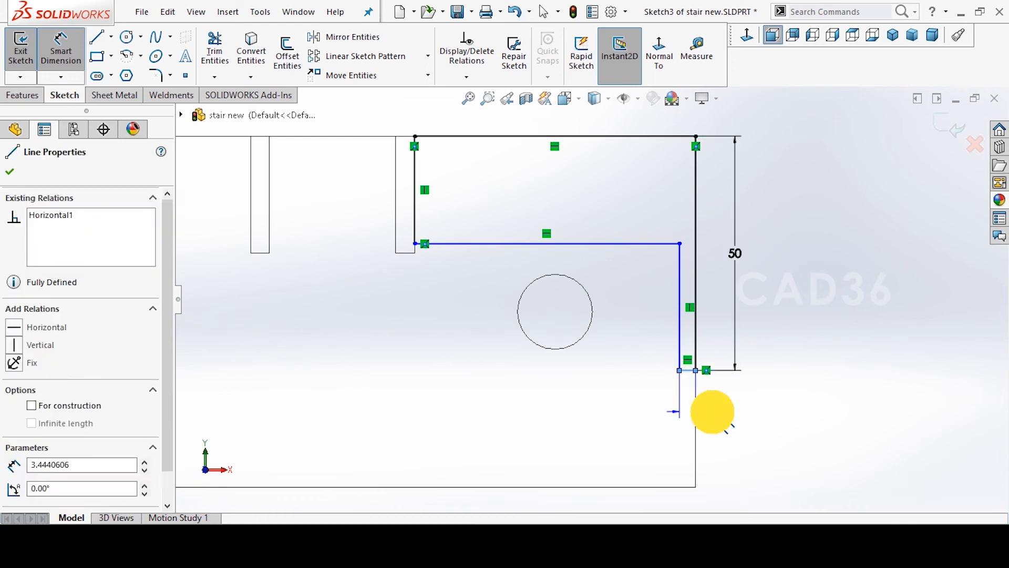
click(720, 415)
text(4)
key(Return)
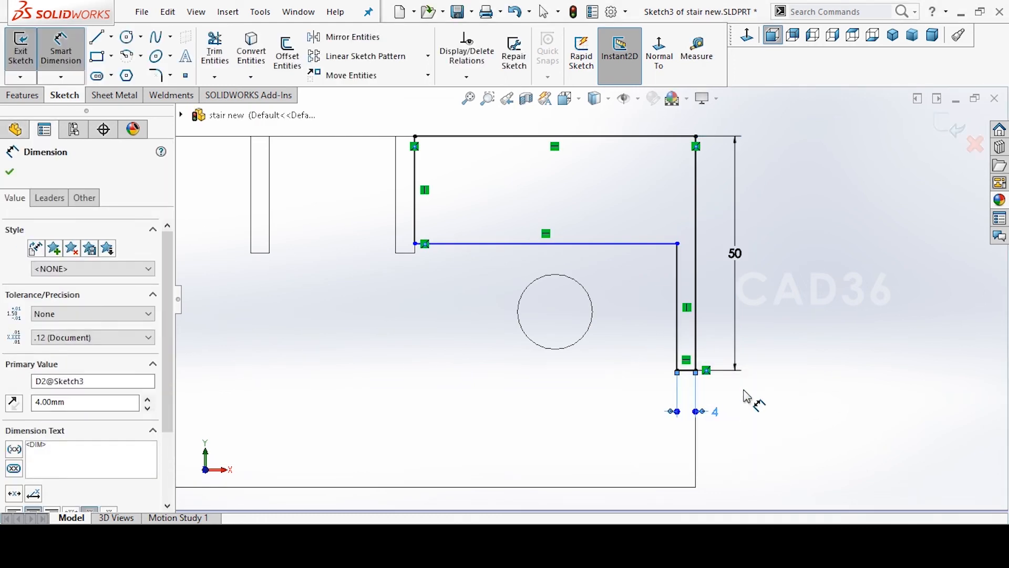
Dimension the short edge beside the last flat to 4 mm, giving the horizontal leg its thickness, and leave Smart Dimension.
click(421, 231)
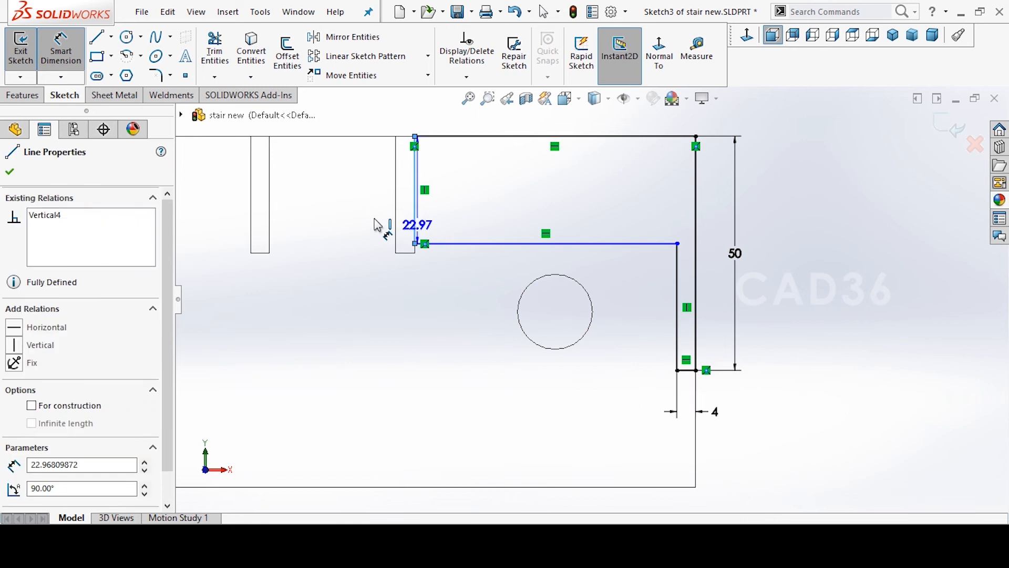
click(367, 223)
key(Return)
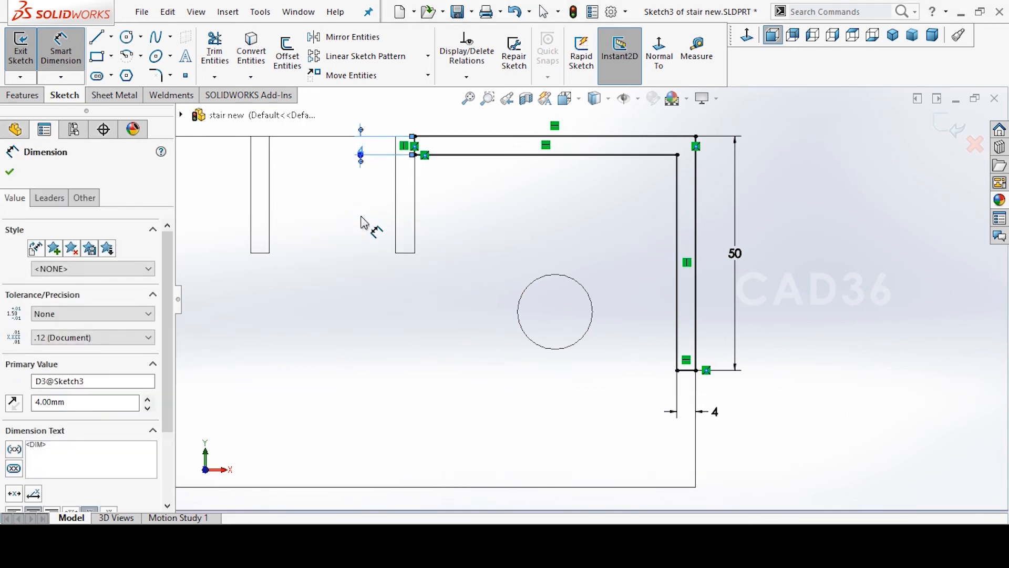
click(509, 202)
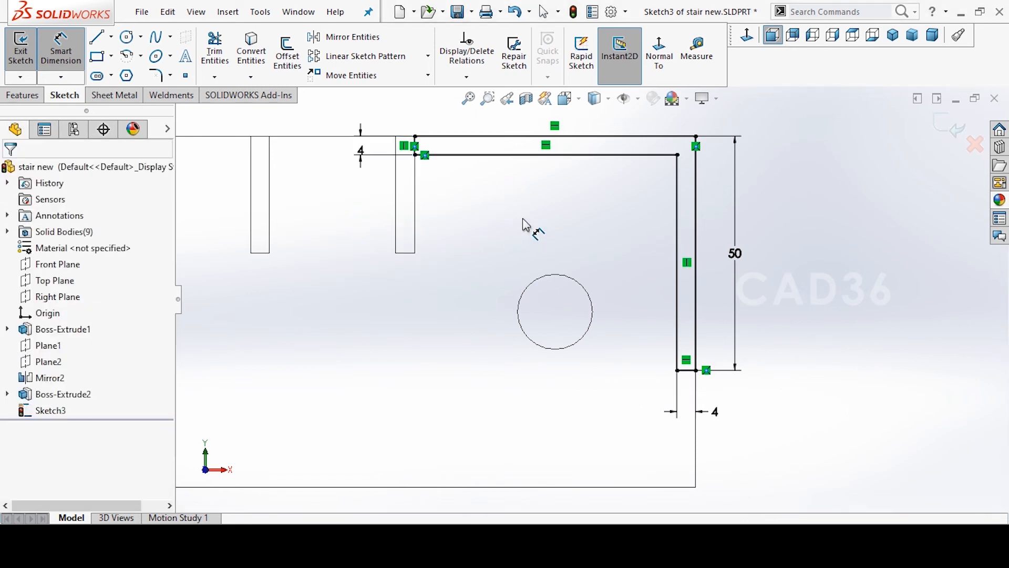
key(Escape)
Set up a boss extrusion of the L-shaped profile with the Up To Surface end condition and merging of the result turned off.
scroll(526, 222, up, 2)
middle_drag(805, 192, 775, 257)
scroll(581, 325, up, 5)
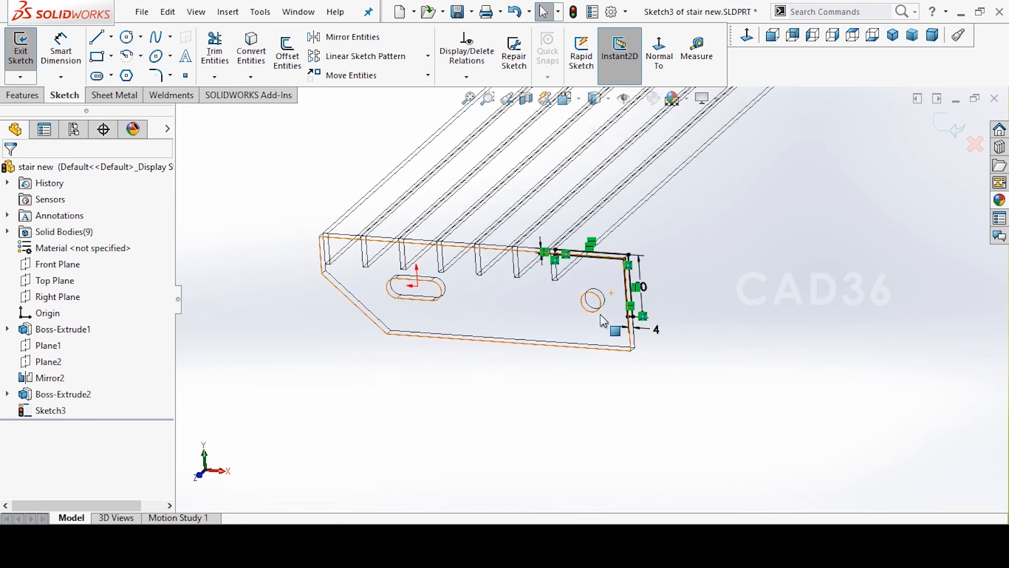
scroll(631, 310, up, 5)
scroll(710, 227, down, 3)
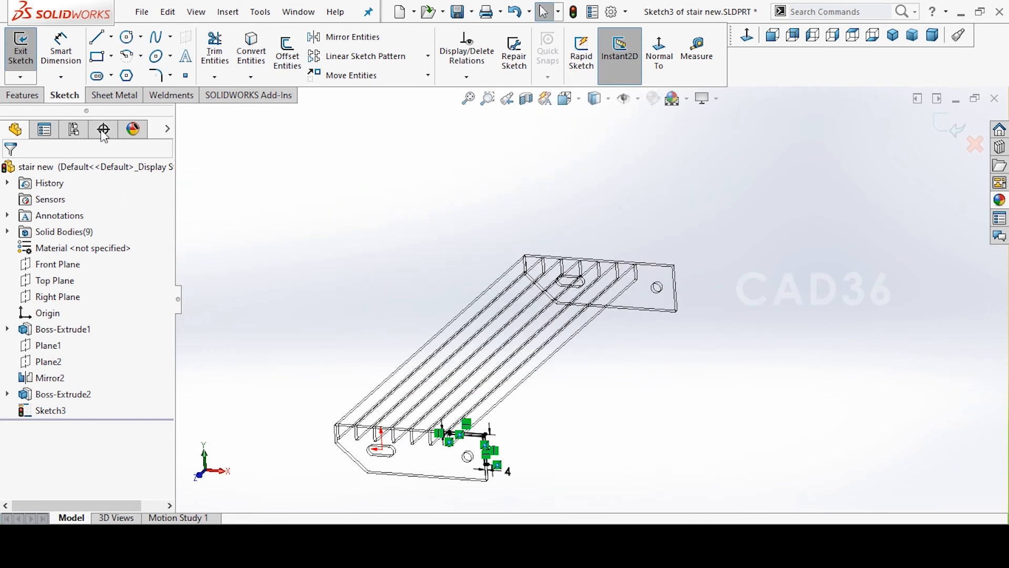
click(23, 95)
click(27, 49)
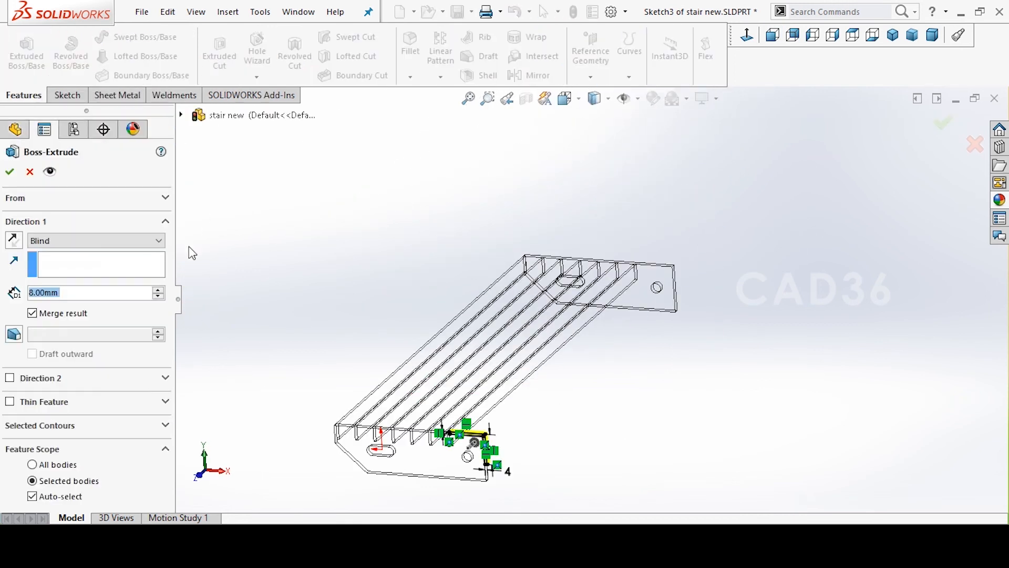
click(106, 240)
click(73, 288)
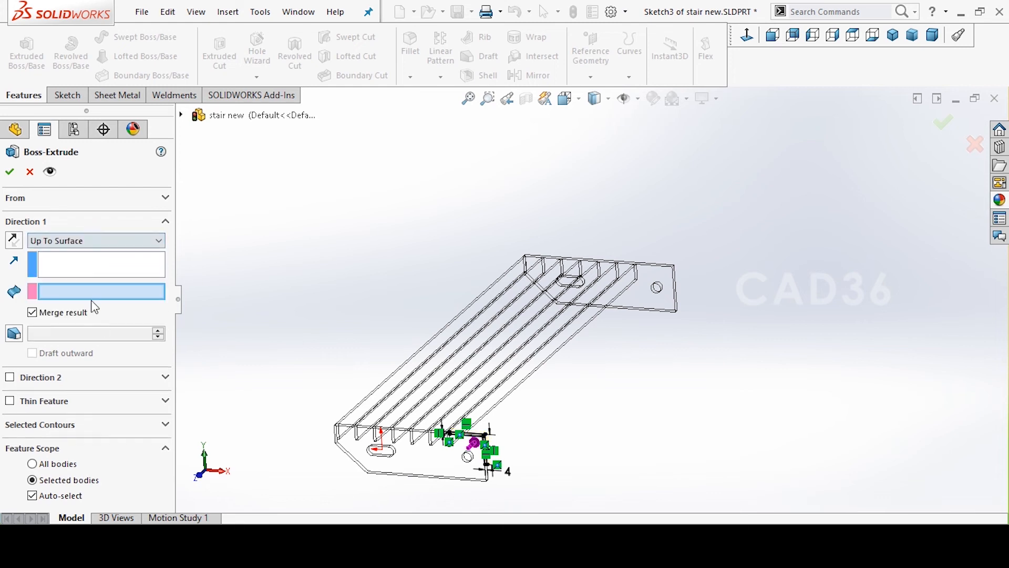
click(83, 315)
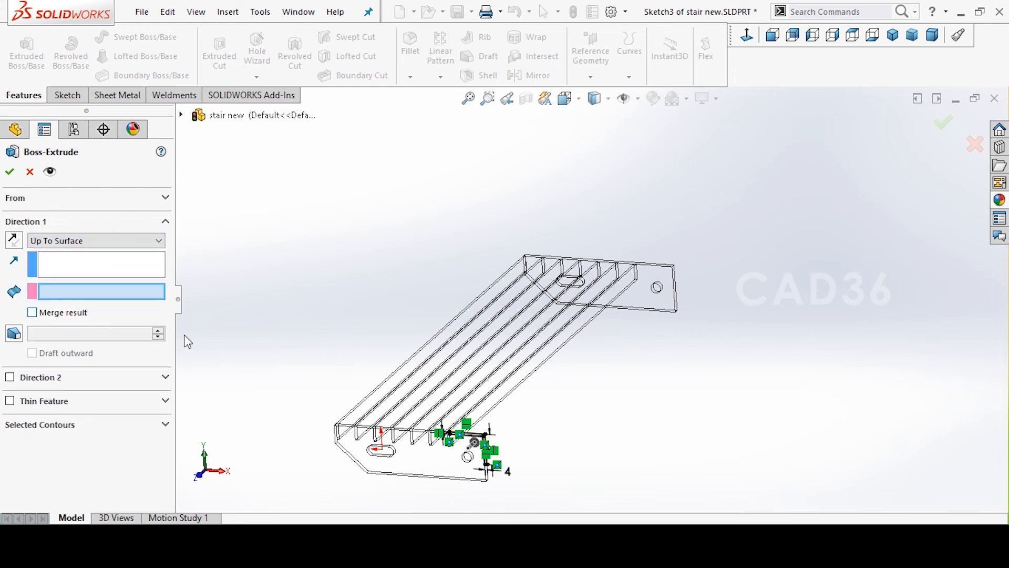
Switch the display to shaded with edges and complete the extrusion up to the opposite side plate's face.
click(602, 103)
click(596, 140)
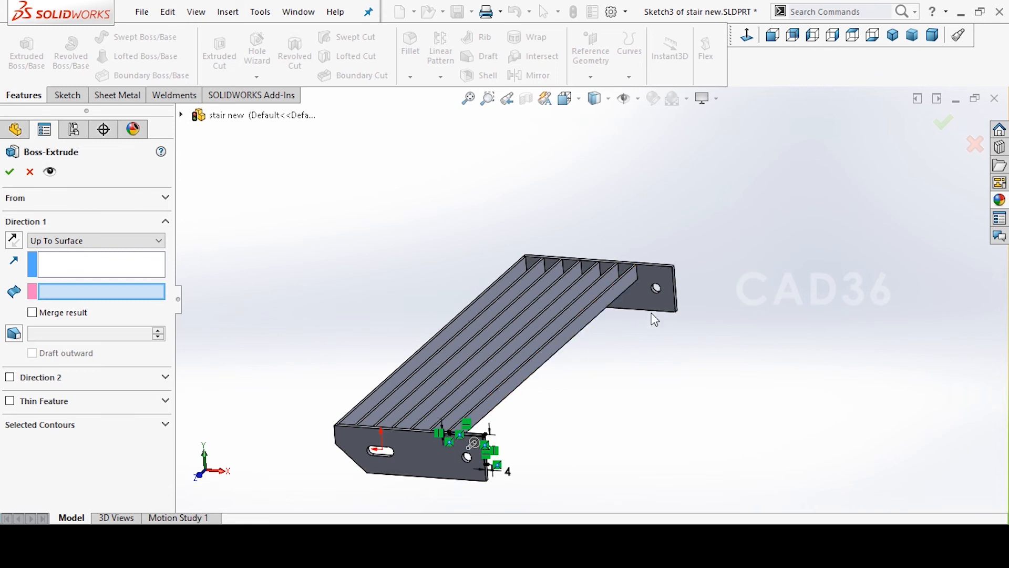
click(657, 293)
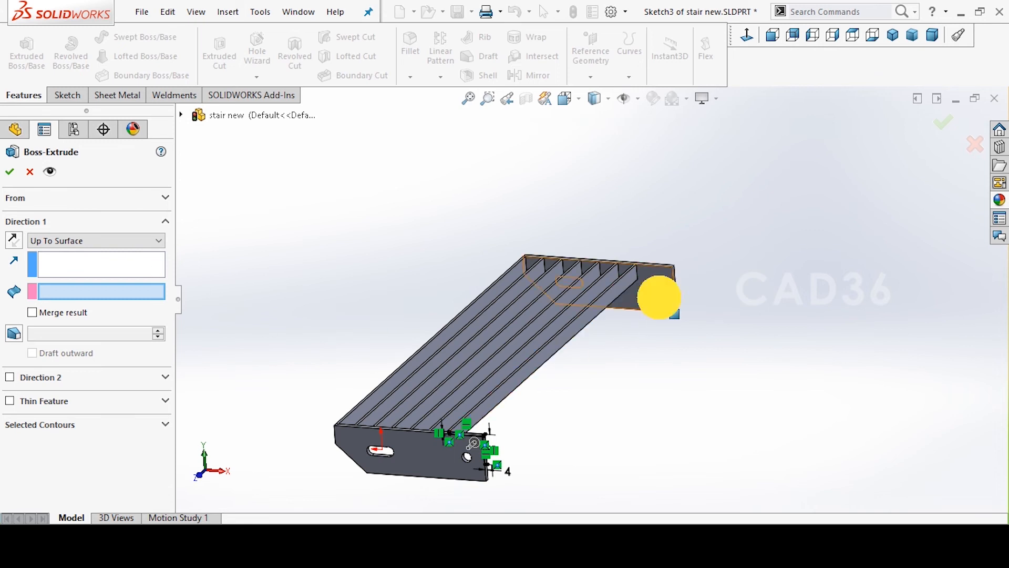
click(10, 173)
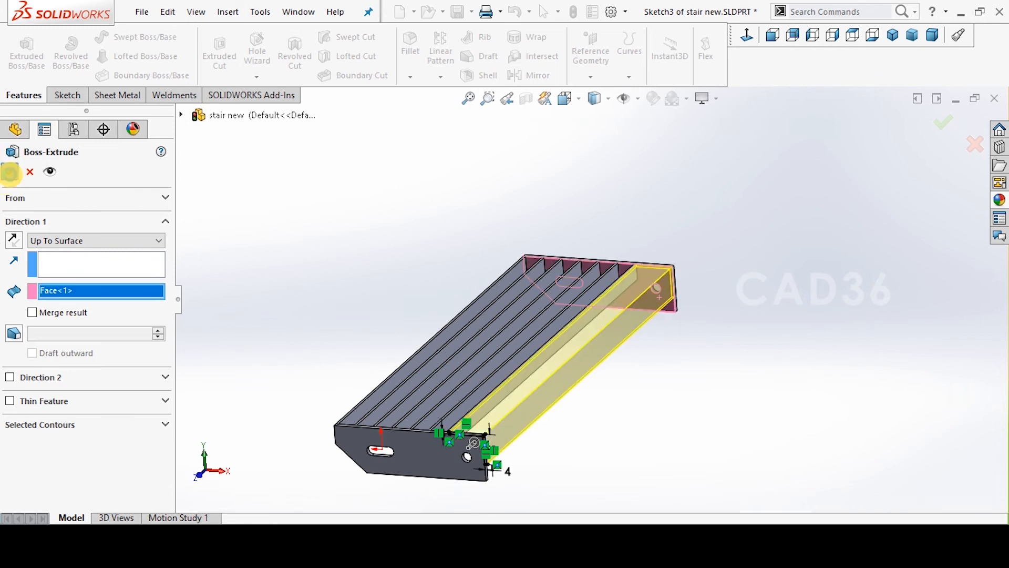
click(405, 287)
Check the cross-rod layout in the Stair-Model PDF and start a sketch on the first flat's outer face, viewed normal to it.
scroll(570, 447, down, 2)
middle_drag(577, 426, 549, 428)
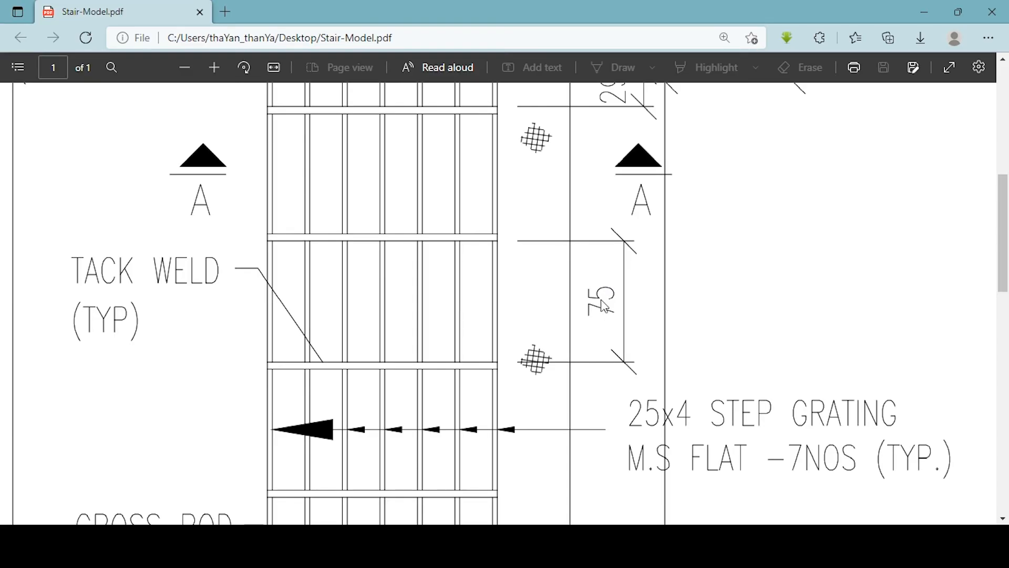
scroll(604, 307, up, 3)
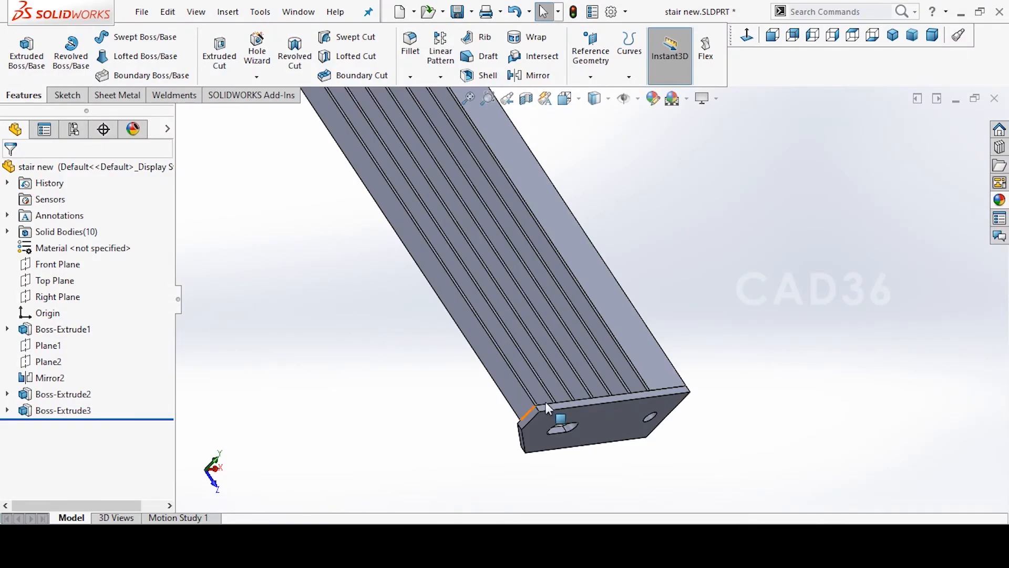
click(509, 392)
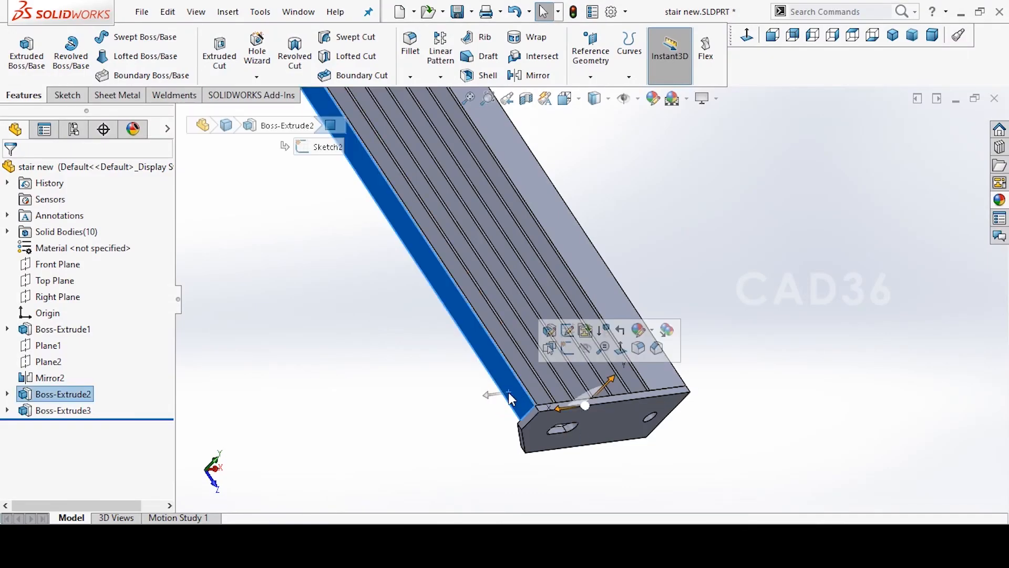
click(564, 350)
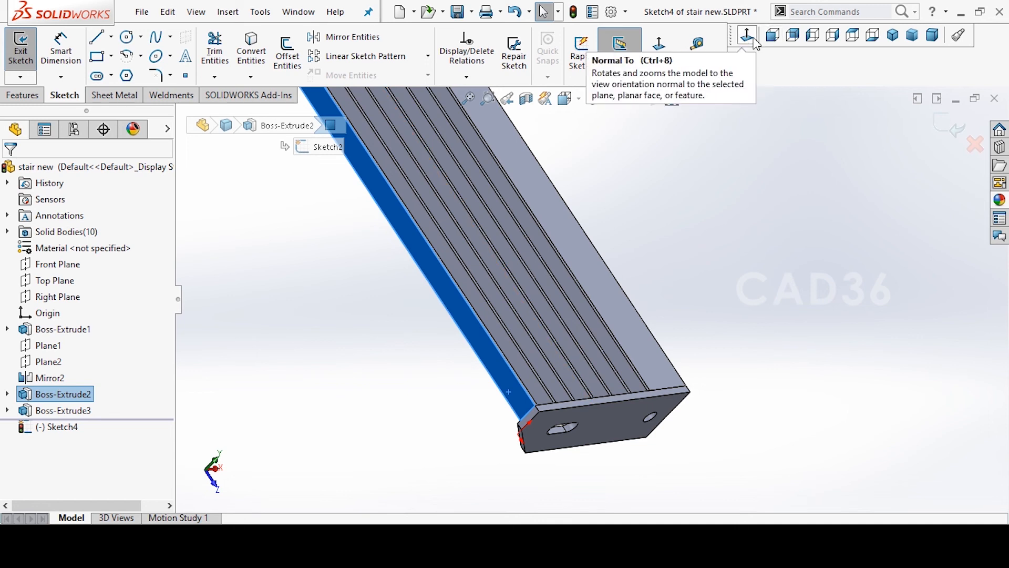
click(748, 35)
click(939, 334)
scroll(716, 307, down, 5)
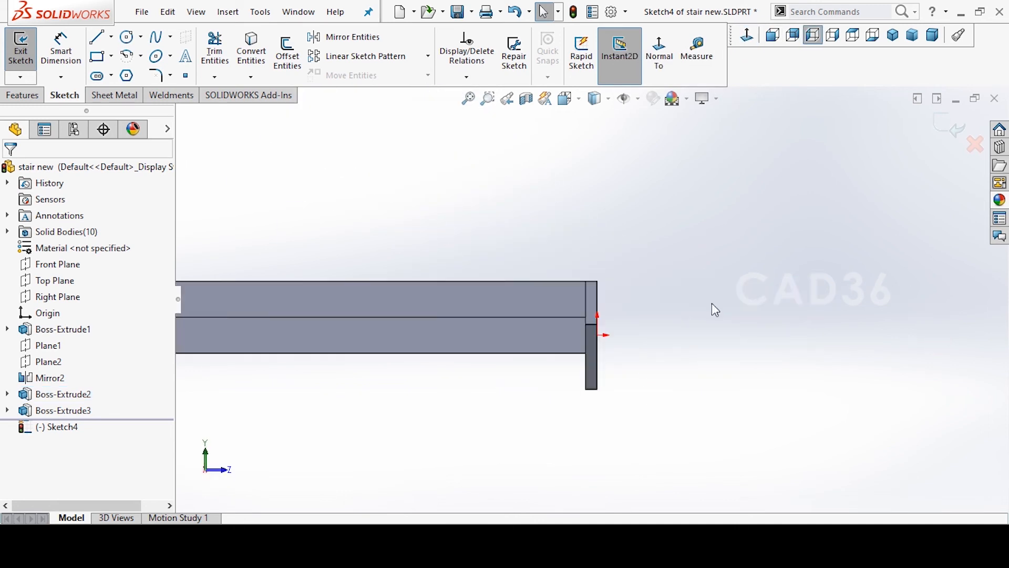
Sketch a small corner rectangle starting on the first flat's upper edge, a short distance inward from the side plate.
click(101, 58)
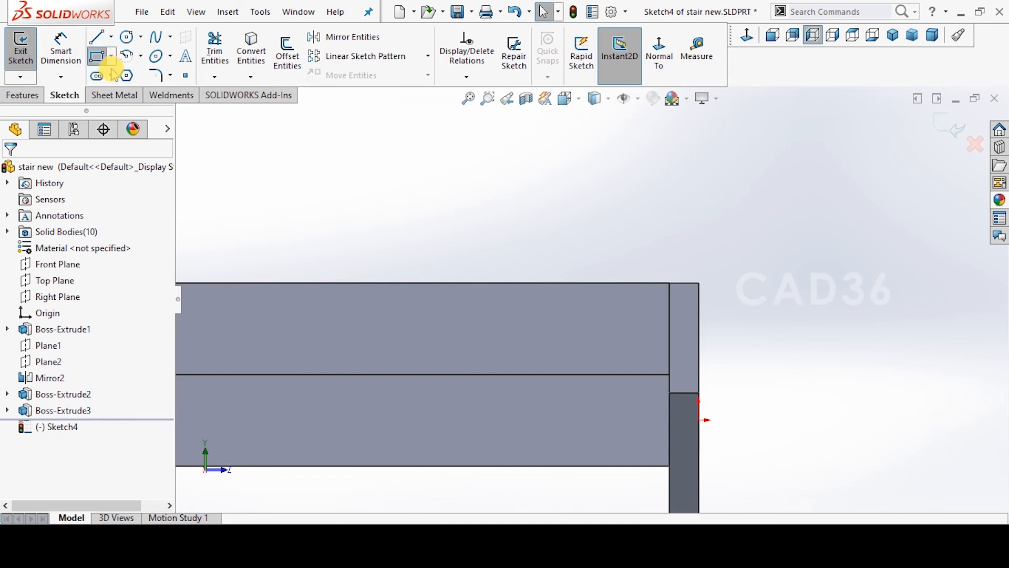
click(535, 290)
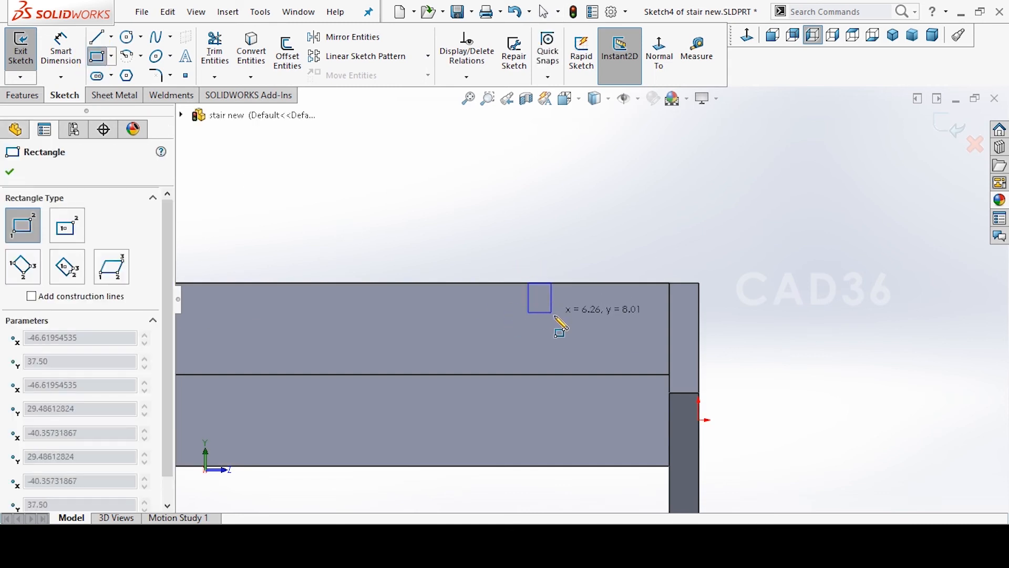
click(562, 318)
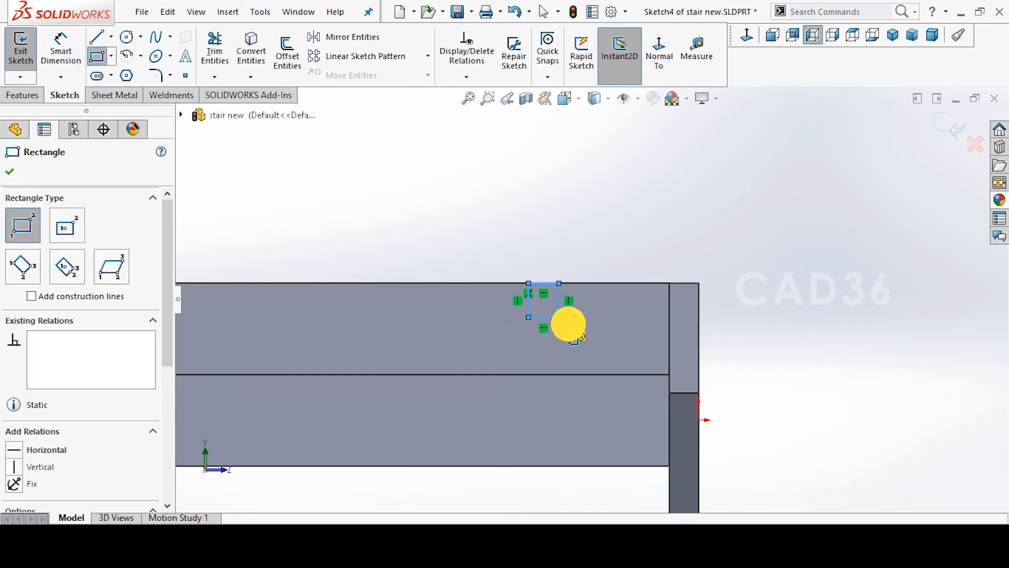
Dimension the small rectangle to 6 mm wide and 6 mm high.
click(62, 42)
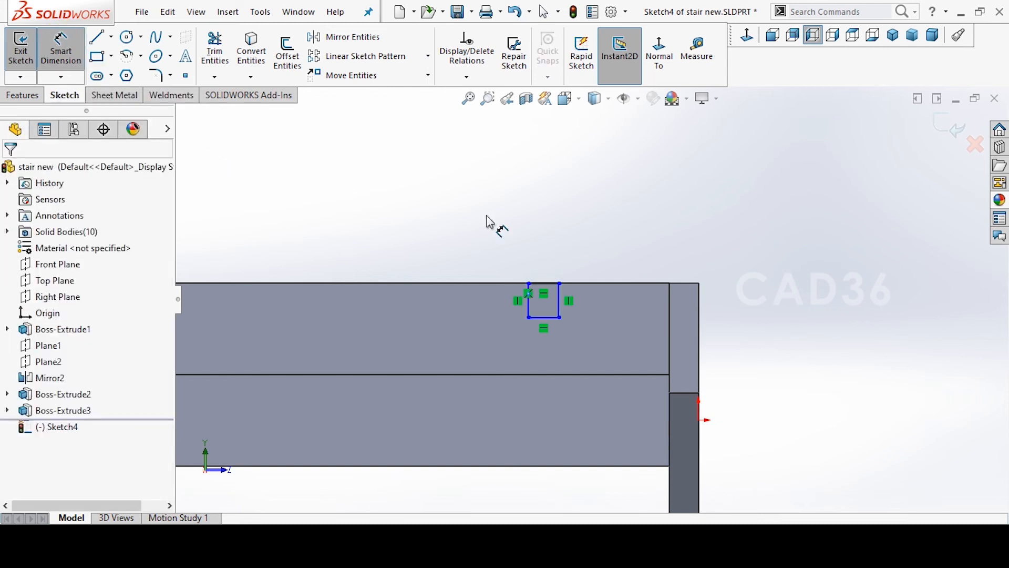
click(547, 269)
click(548, 251)
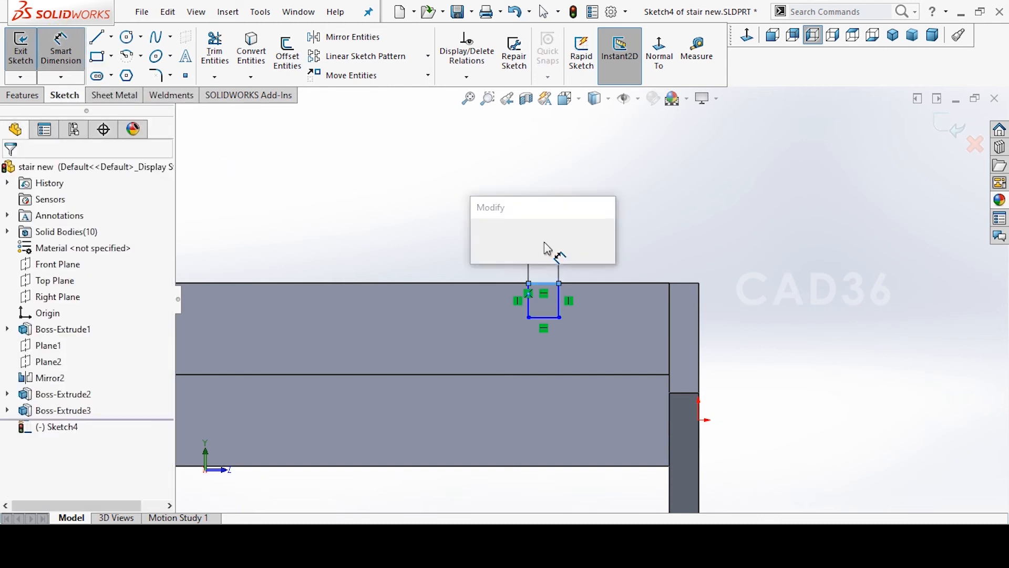
text(6)
key(Return)
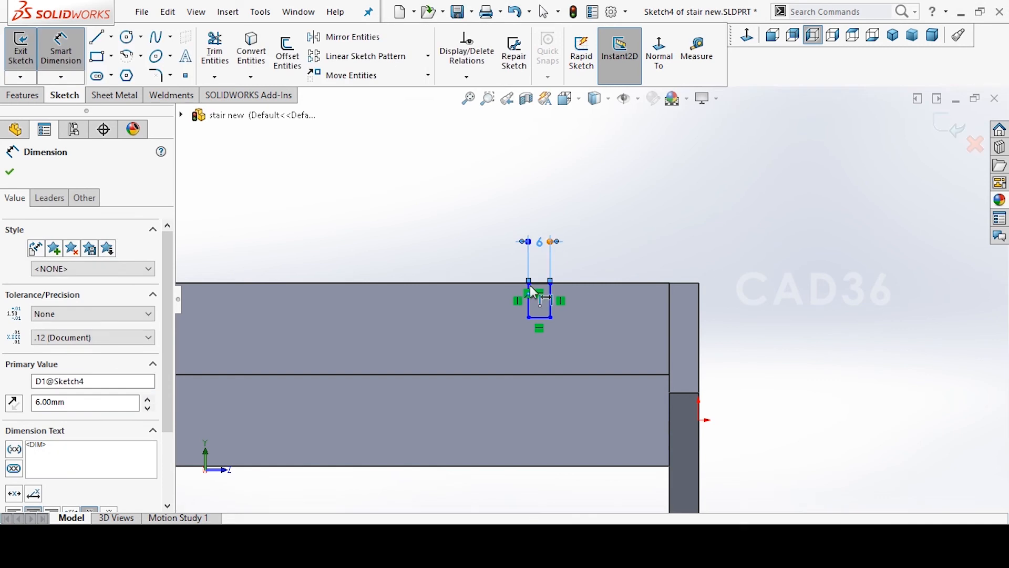
click(559, 311)
click(604, 306)
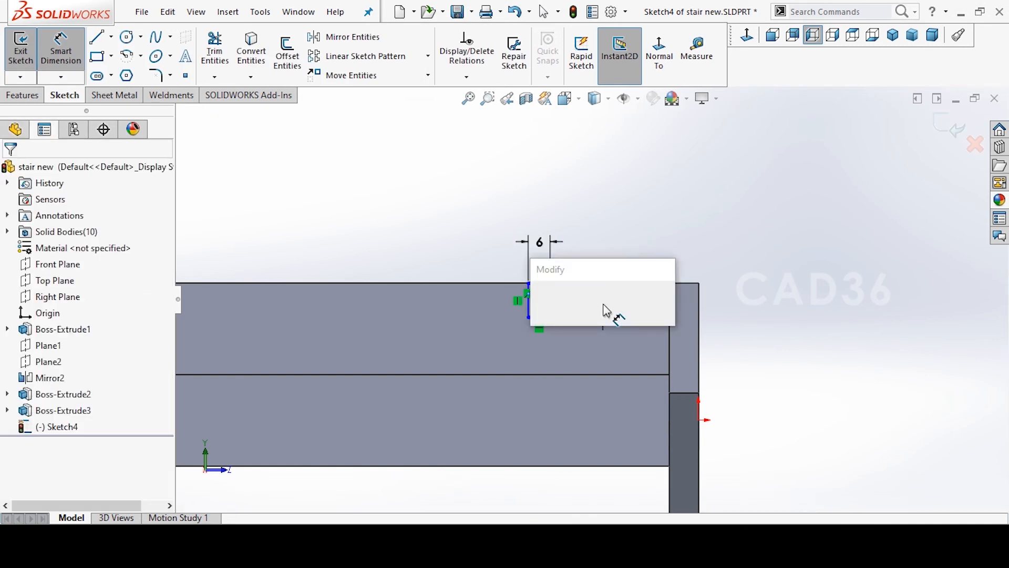
text(6)
key(Return)
click(685, 234)
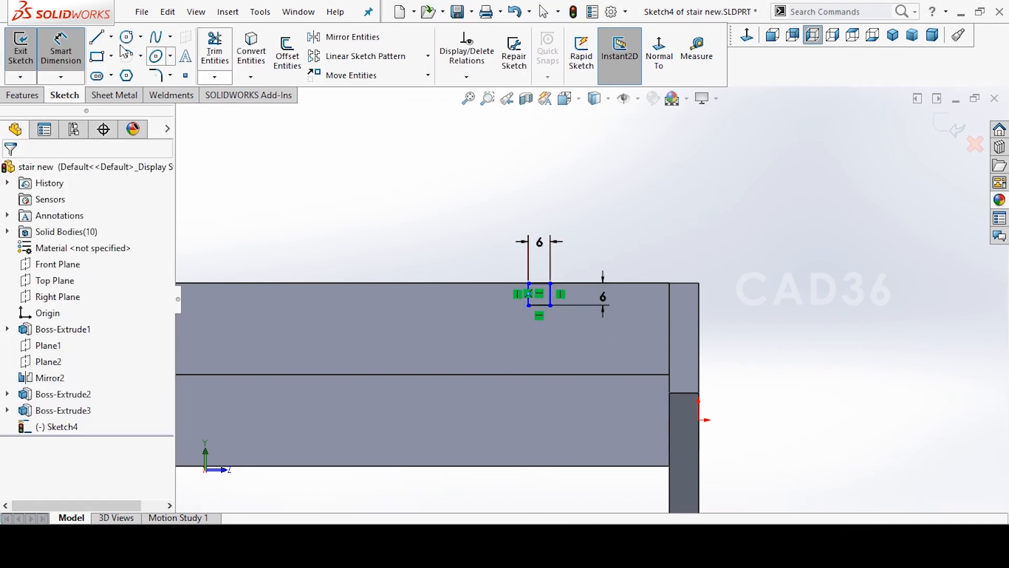
Dimension the small square's nearer vertical side 29 mm from the side plate's outer edge.
click(552, 298)
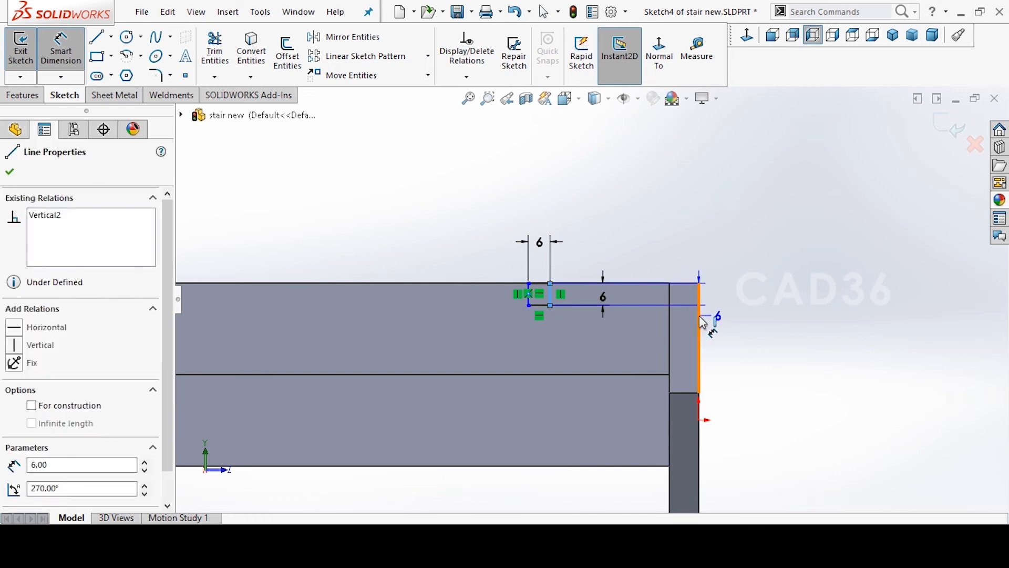
click(701, 323)
click(591, 164)
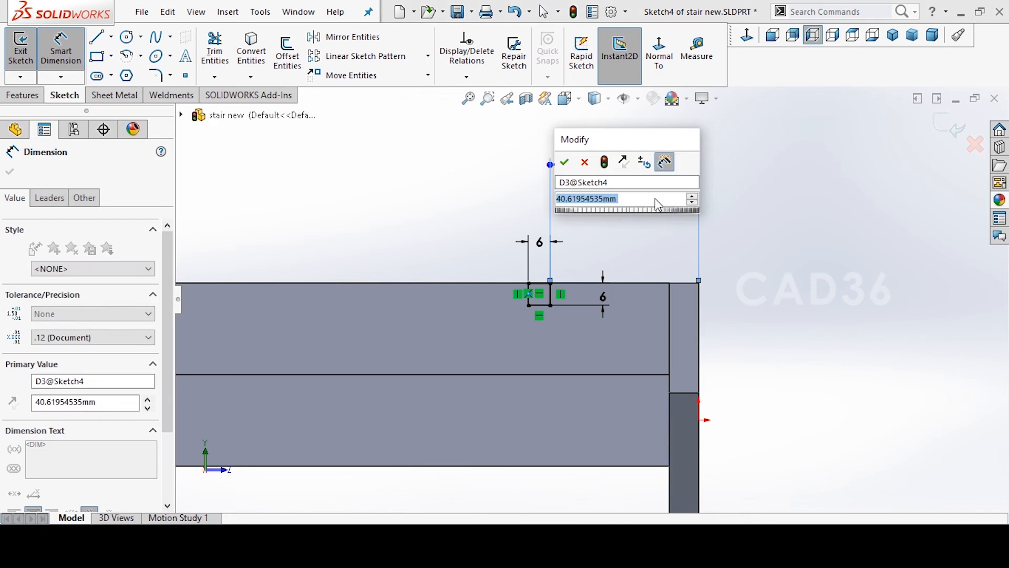
text(29)
key(Return)
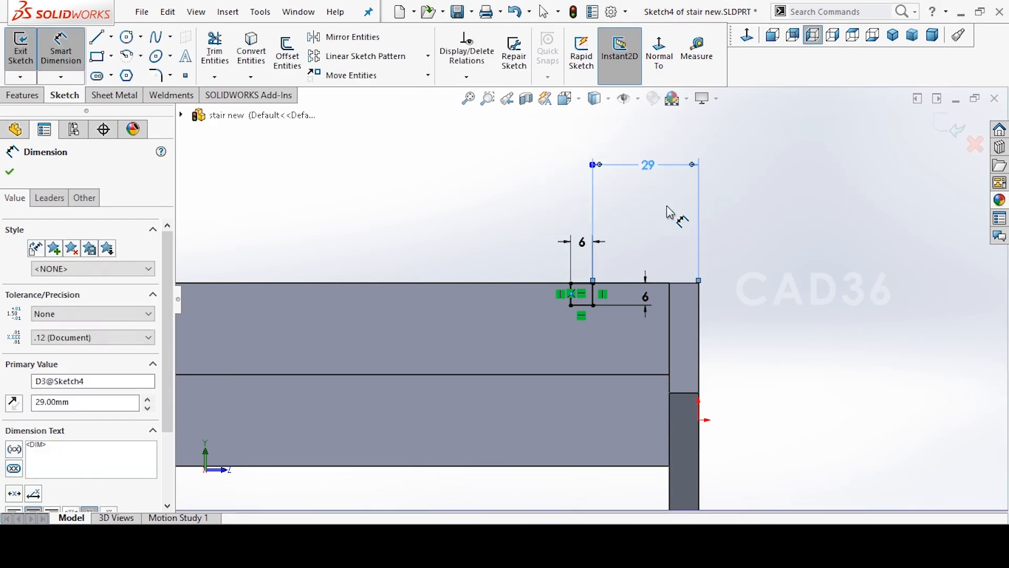
click(761, 240)
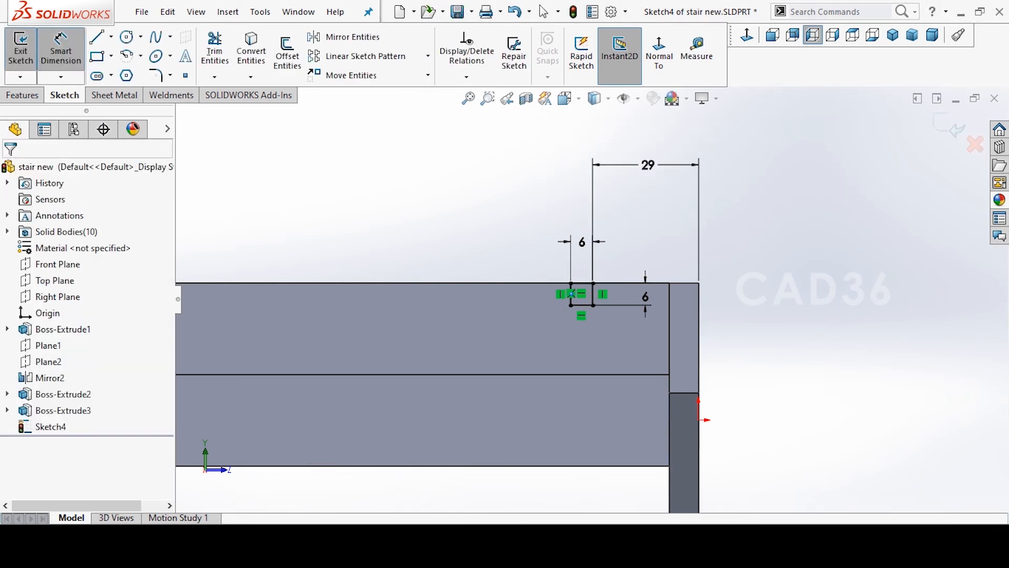
Sketch a second small corner rectangle on the flat's upper edge, further inward from the first square.
click(96, 56)
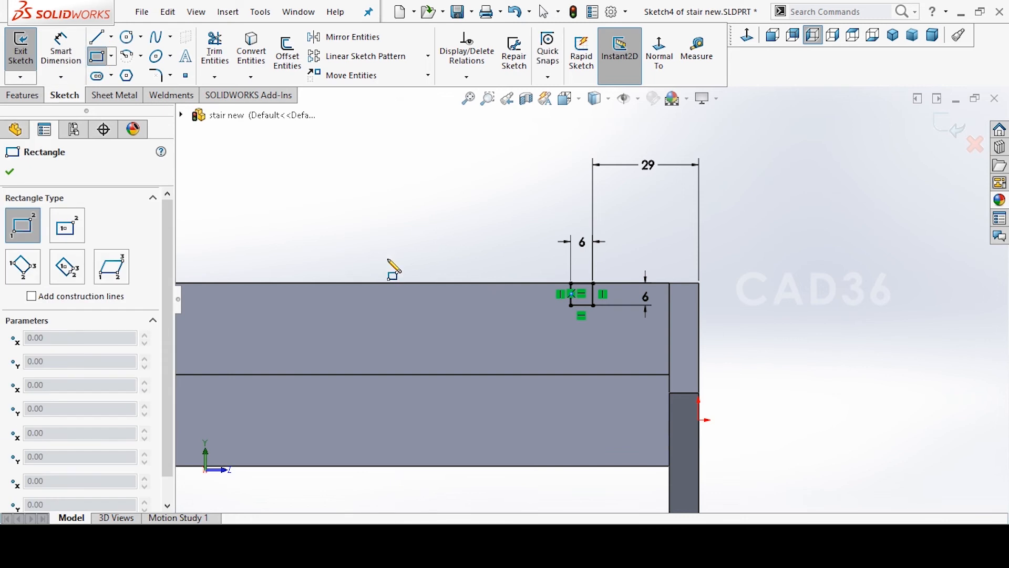
click(429, 284)
click(446, 309)
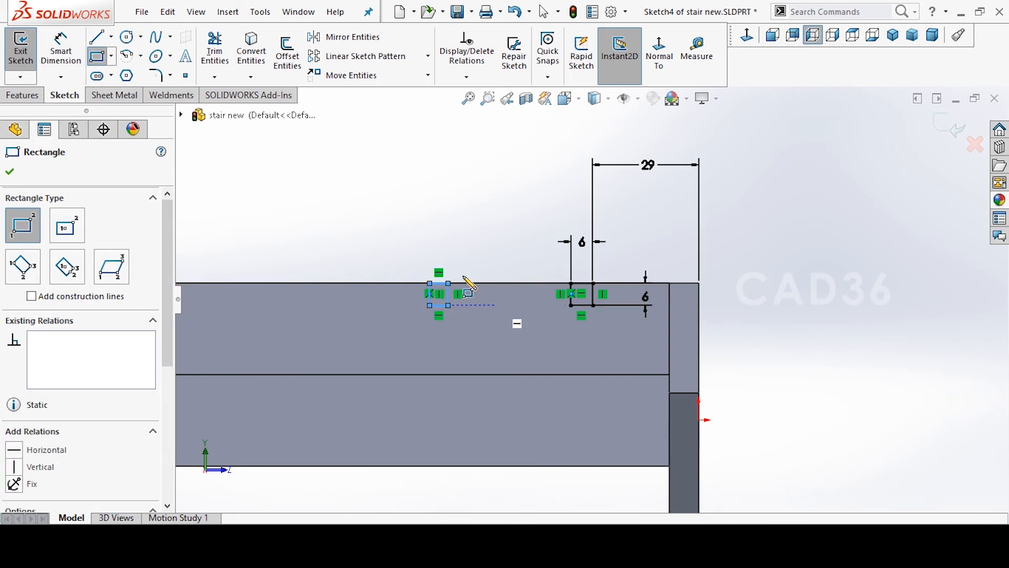
Dimension the second rectangle to 6 mm wide and 6 mm high.
click(88, 81)
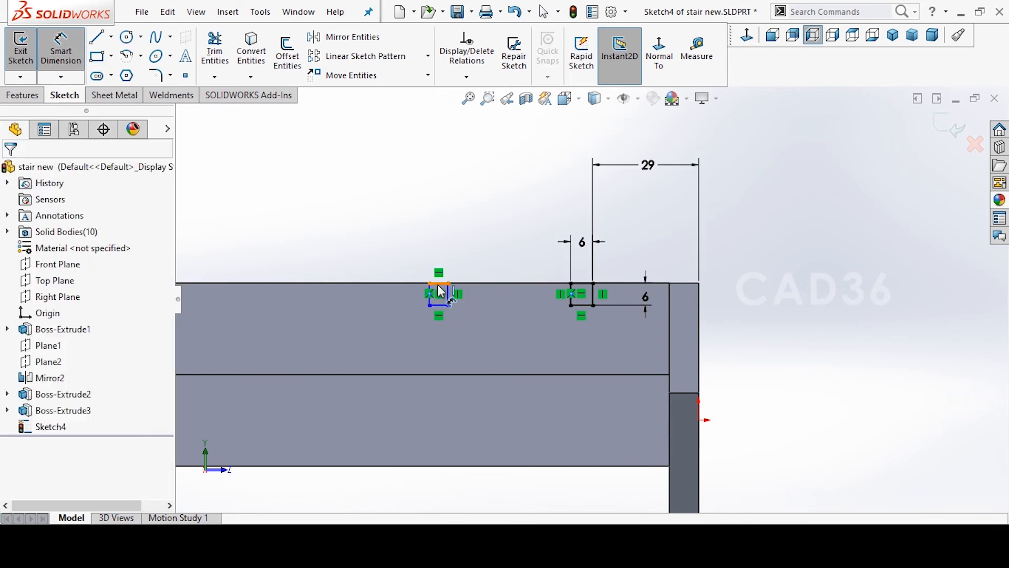
click(440, 266)
click(437, 251)
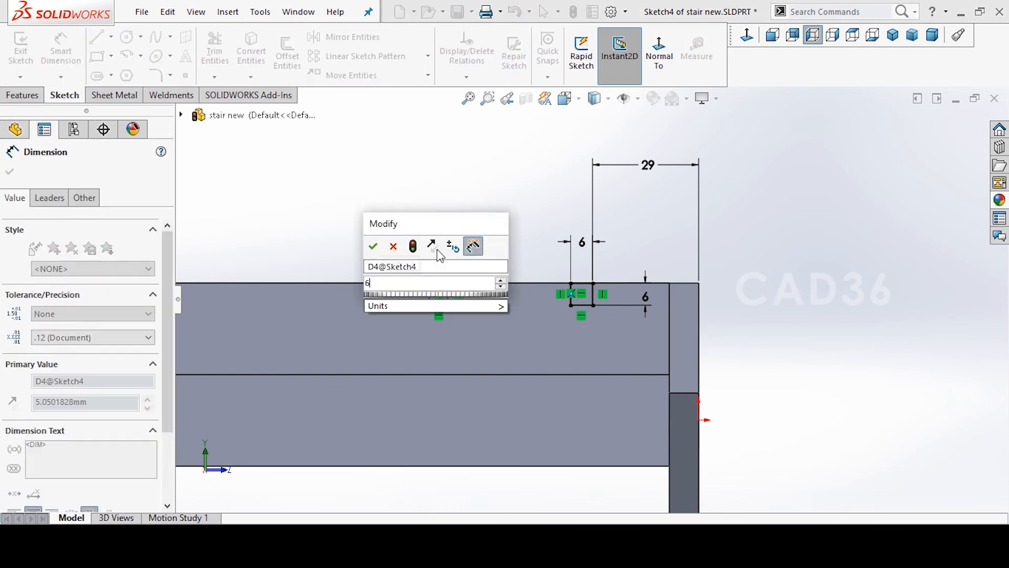
click(453, 297)
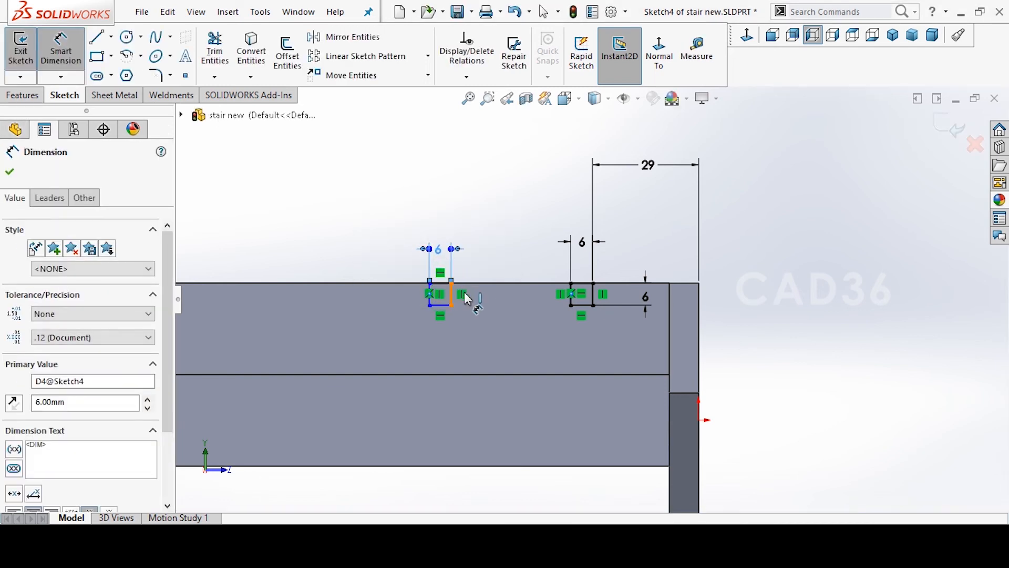
click(468, 290)
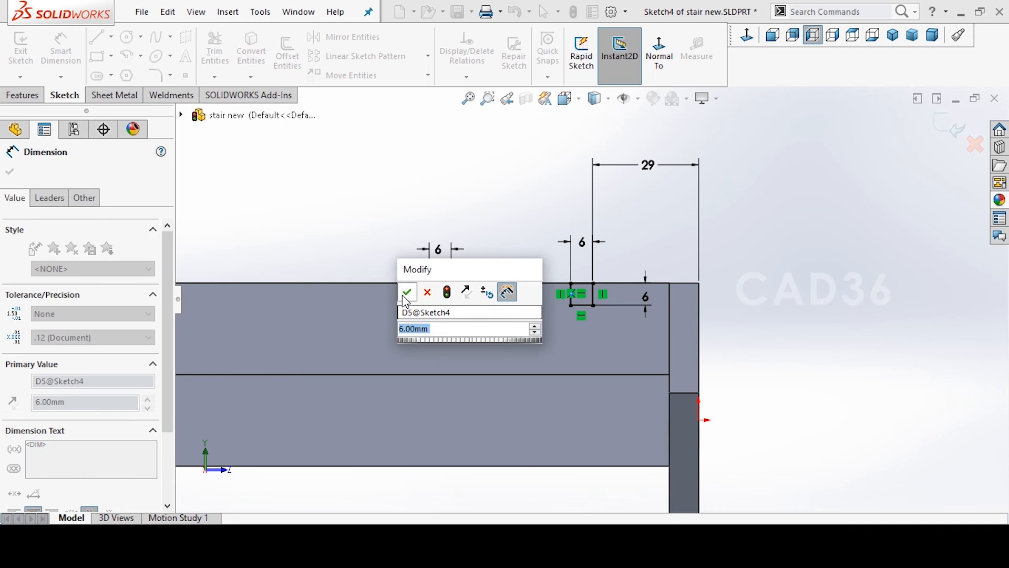
click(408, 293)
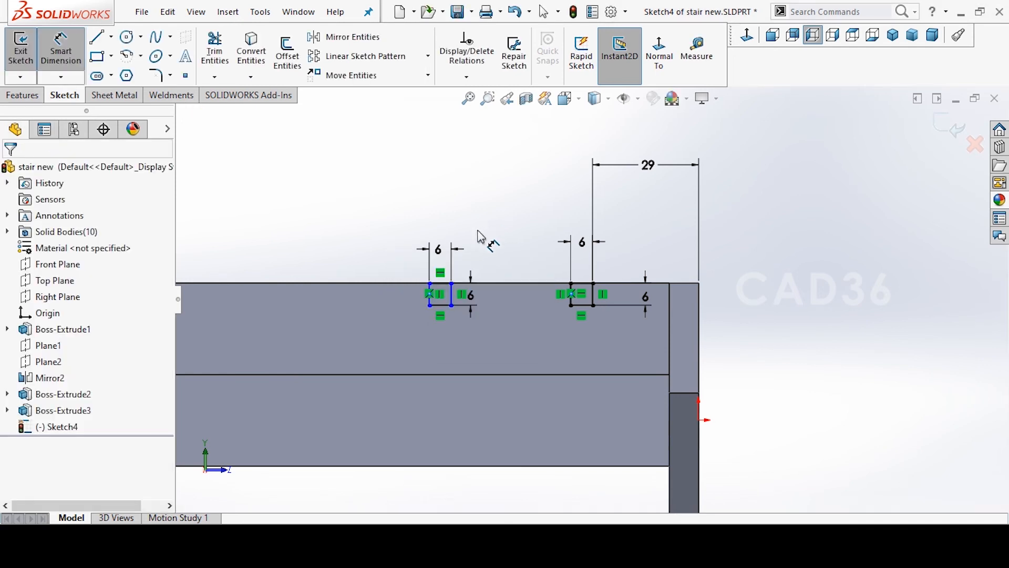
Set the gap between the facing vertical sides of the two squares to 75 mm.
click(456, 301)
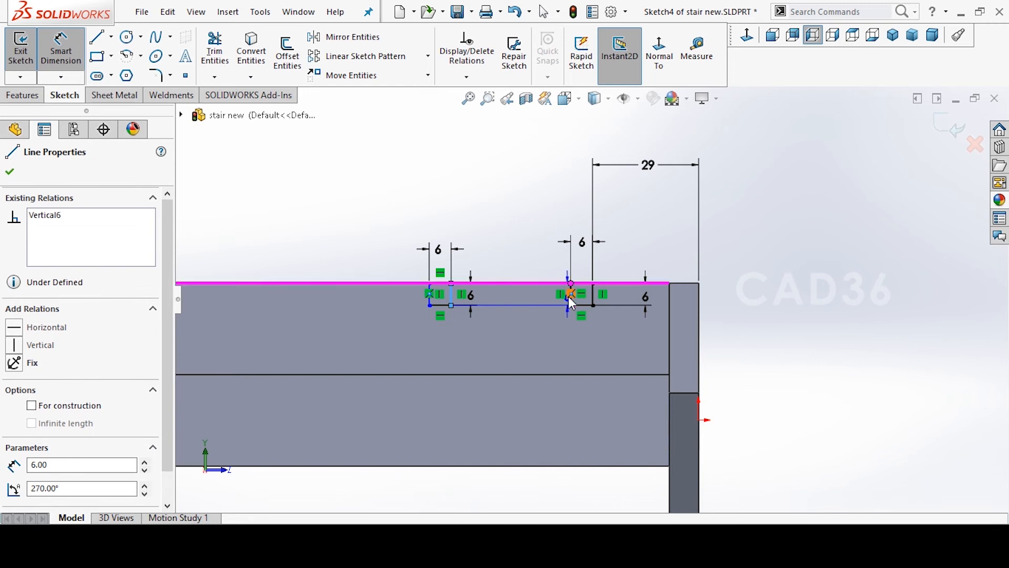
click(567, 296)
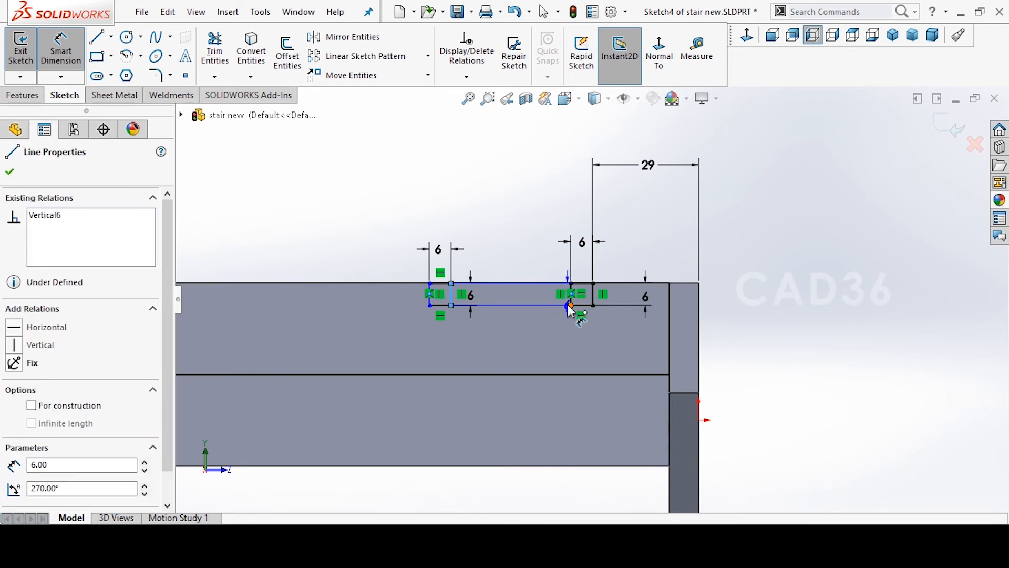
click(500, 233)
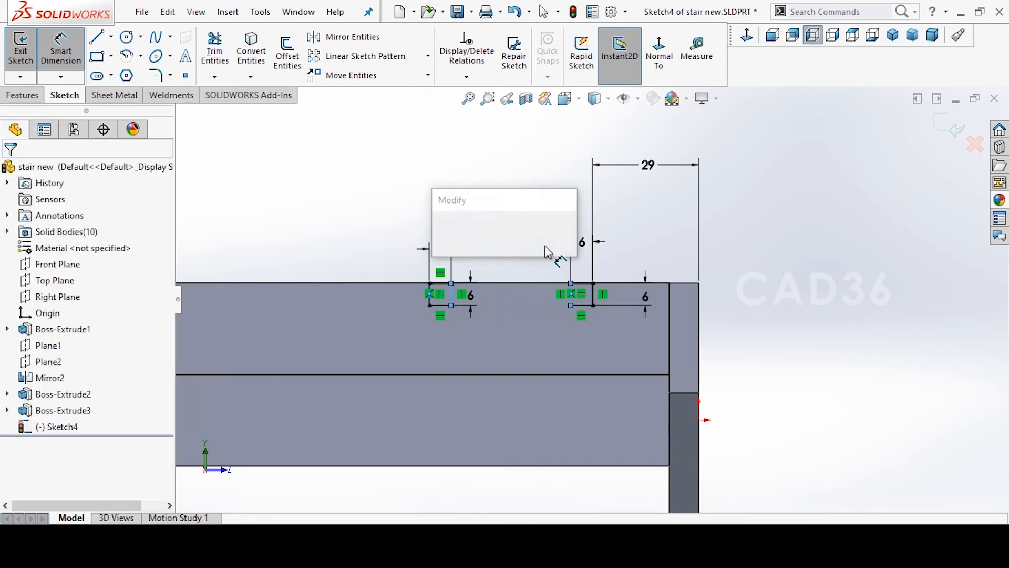
text(75)
key(Return)
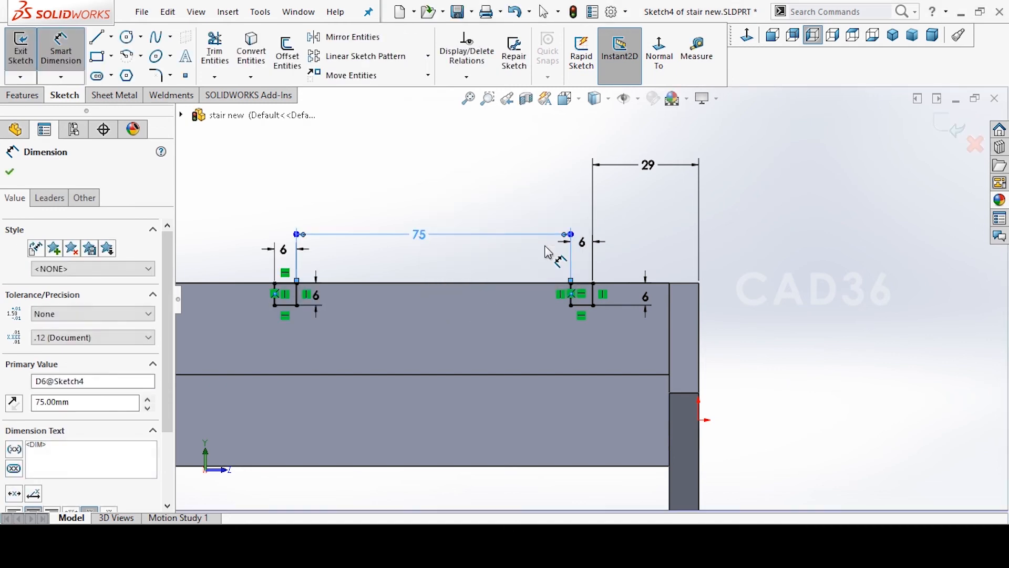
Copy the second square one spacing further inward, using matching upper corners of the first and second squares as from and to points.
click(430, 80)
click(385, 111)
drag(467, 236, 574, 335)
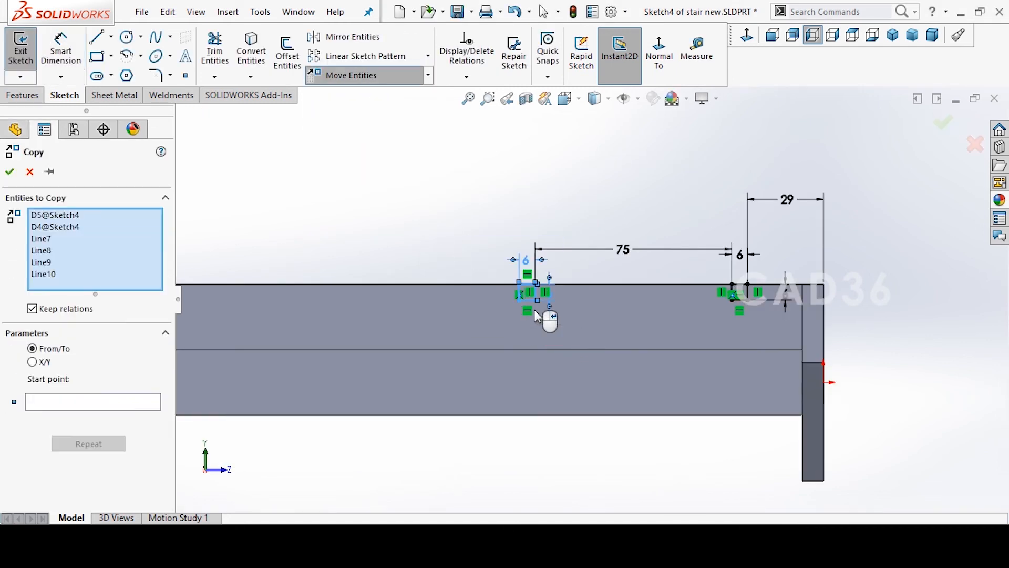
click(73, 398)
click(747, 285)
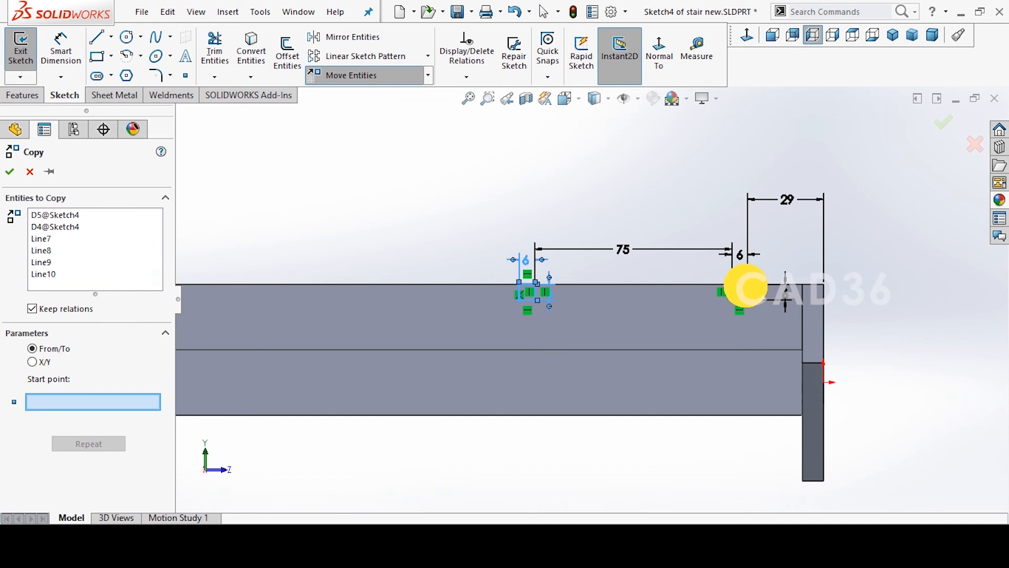
scroll(541, 290, down, 3)
click(554, 293)
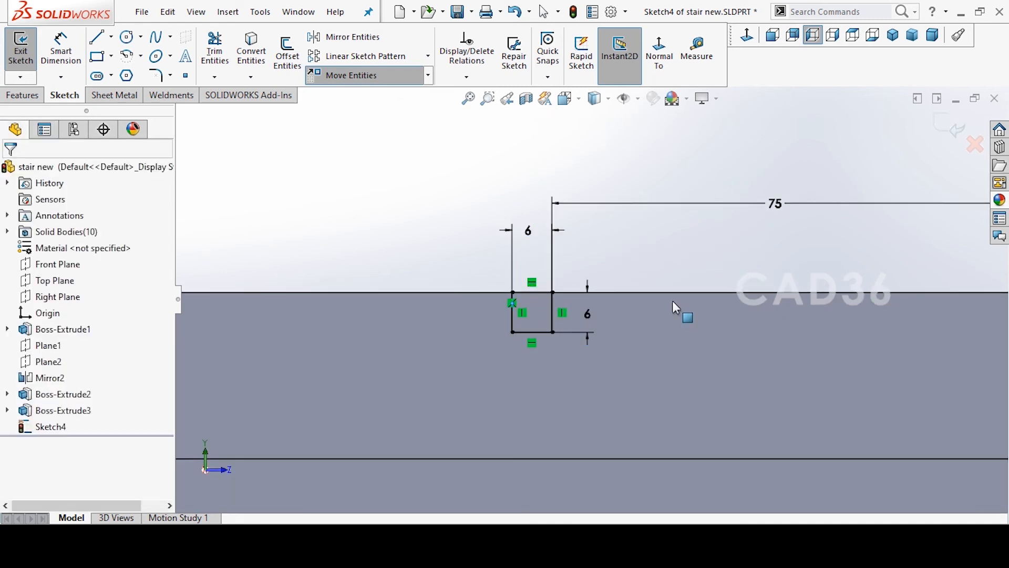
scroll(710, 295, up, 6)
scroll(590, 301, down, 4)
scroll(594, 301, up, 4)
Copy the second and third squares two spacings further inward, from the first square's upper corner to the third square's matching corner.
click(428, 75)
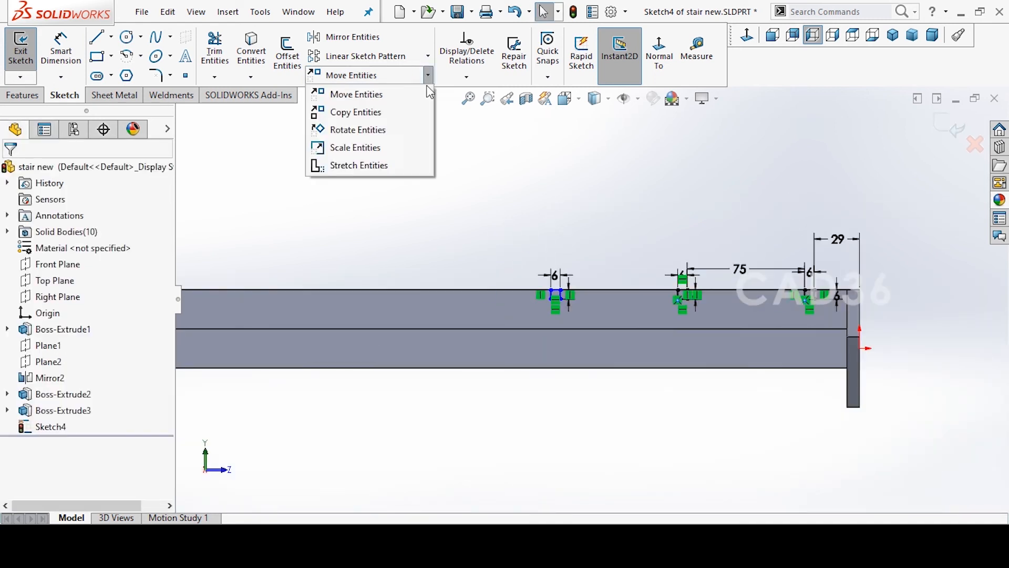
click(349, 111)
mouse_move(505, 214)
mouse_down()
mouse_move(591, 315)
mouse_move(732, 368)
mouse_up()
click(78, 463)
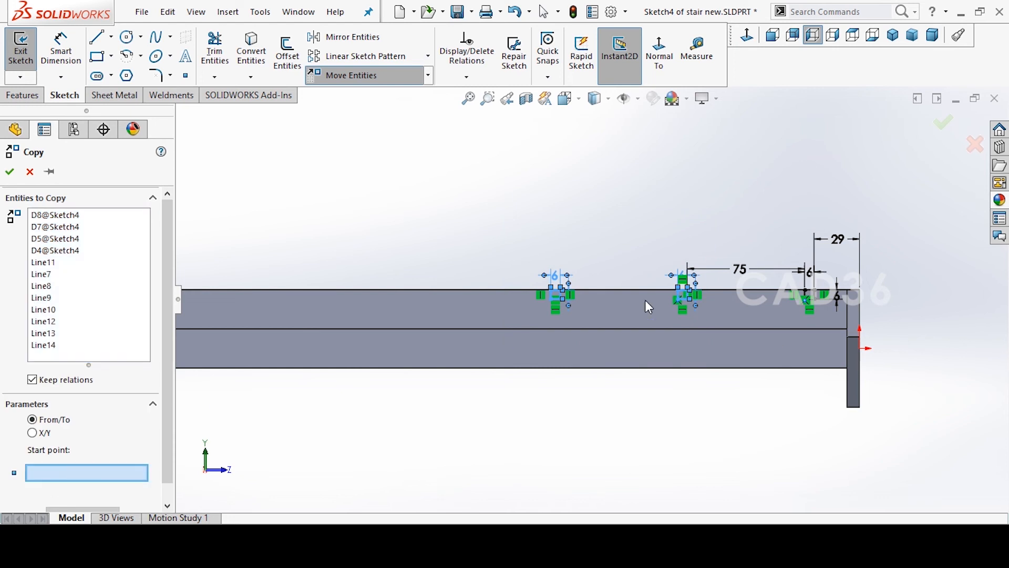
scroll(795, 311, down, 7)
click(715, 311)
scroll(788, 323, up, 4)
scroll(567, 305, up, 3)
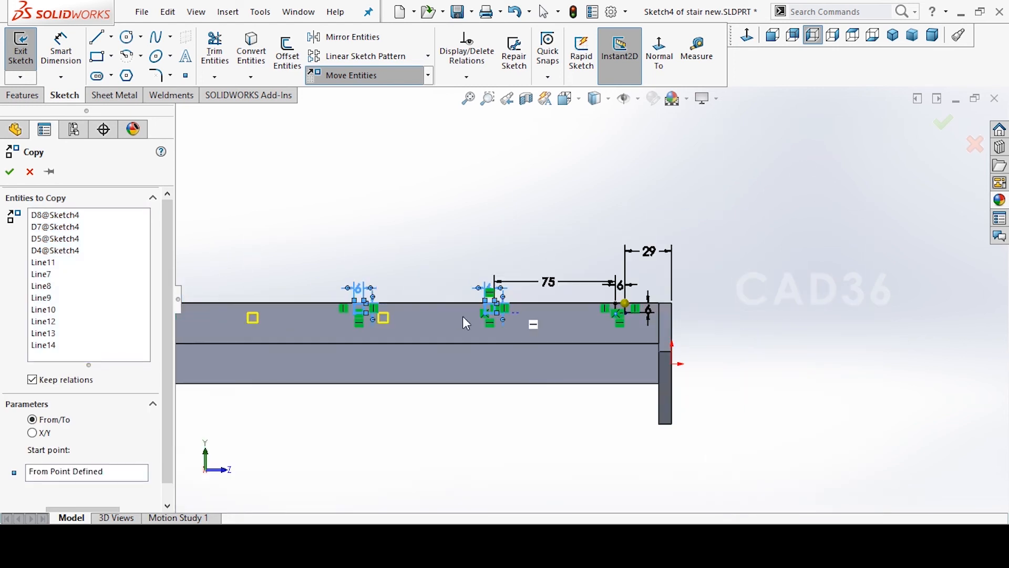
scroll(452, 312, down, 8)
click(497, 286)
scroll(643, 296, up, 6)
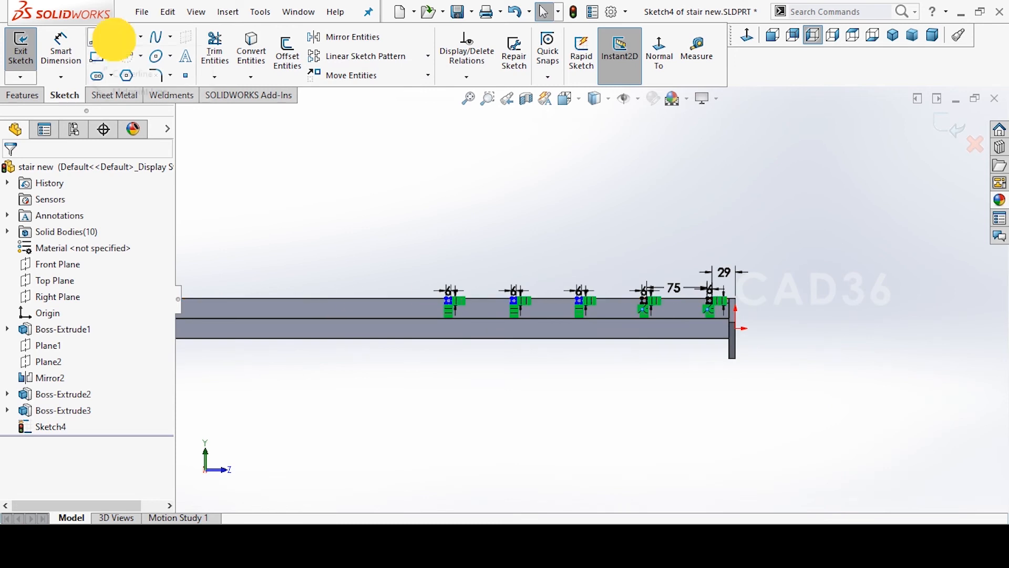
Draw a vertical construction centerline upward from the midpoint of the flat's lower edge to above the flat.
click(112, 37)
click(129, 73)
key(z)
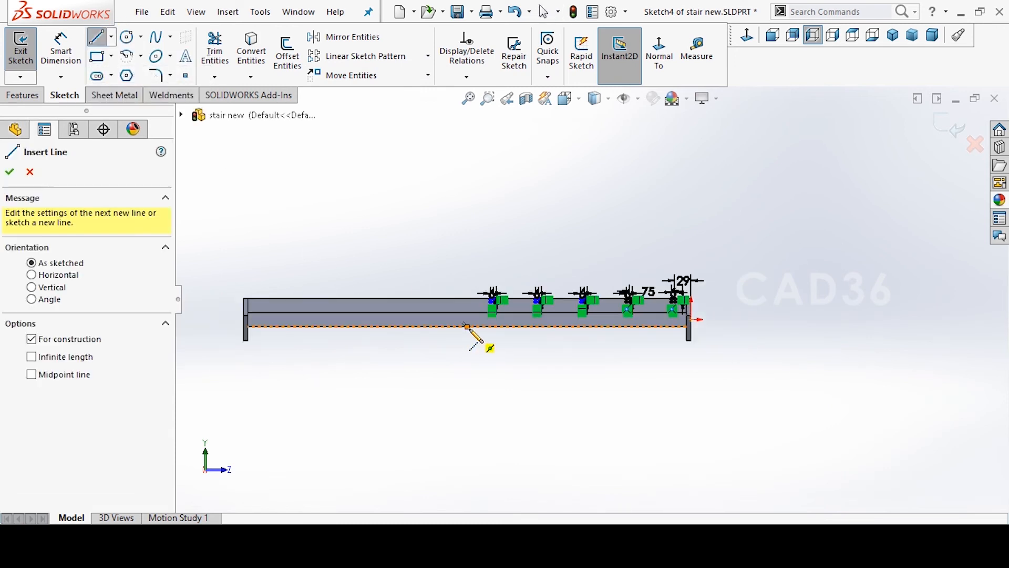
click(468, 326)
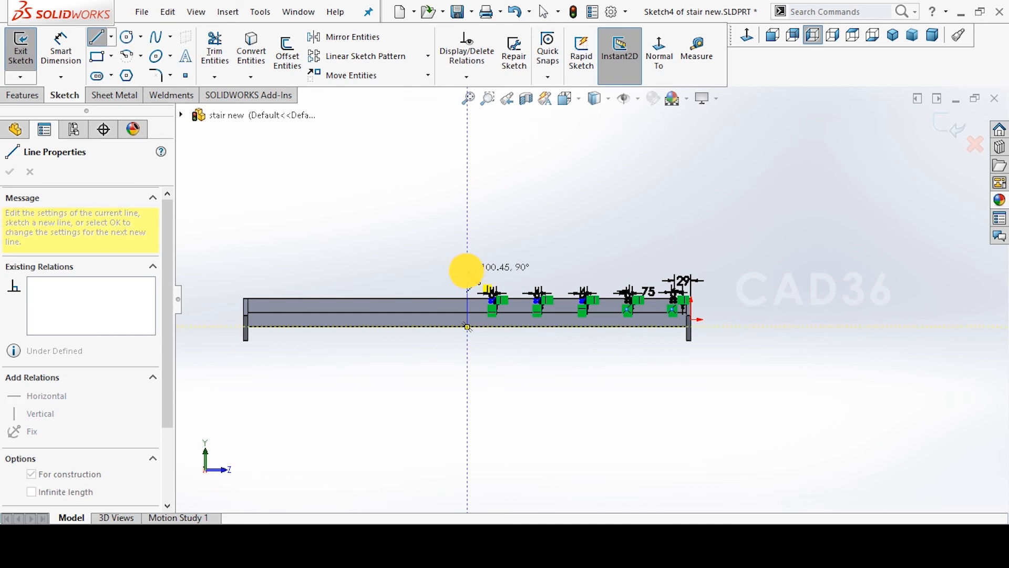
right_click(510, 243)
click(520, 259)
Mirror all five squares about the vertical centerline with Copy enabled.
scroll(521, 260, down, 4)
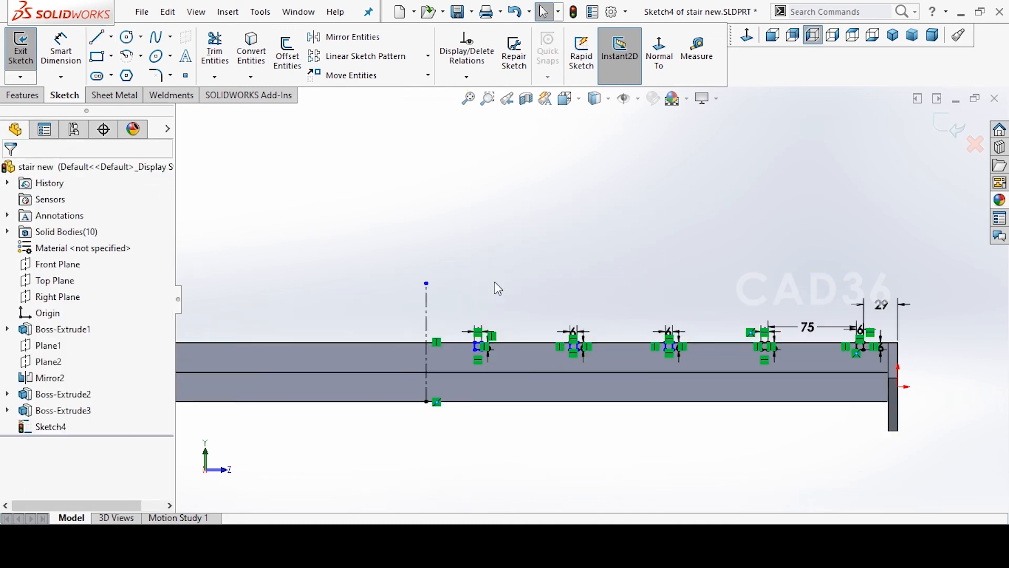
click(381, 37)
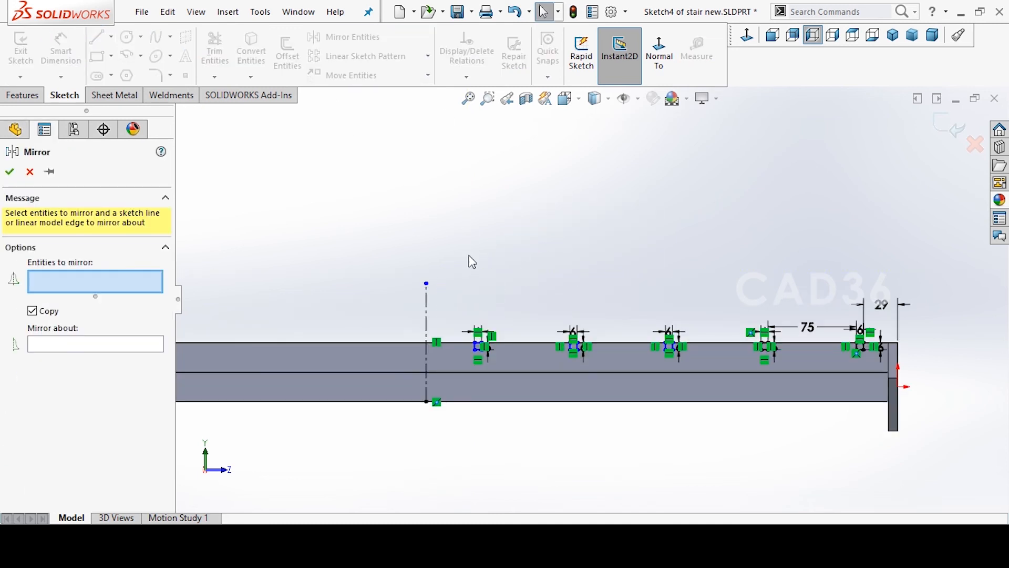
mouse_move(457, 276)
mouse_down()
mouse_move(646, 394)
mouse_move(870, 419)
mouse_up()
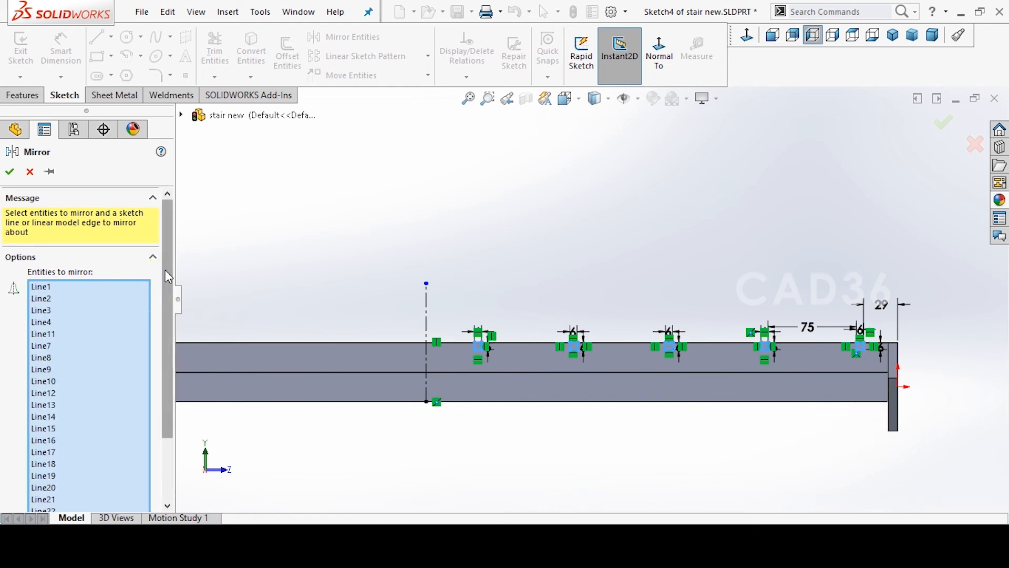
drag(165, 270, 174, 412)
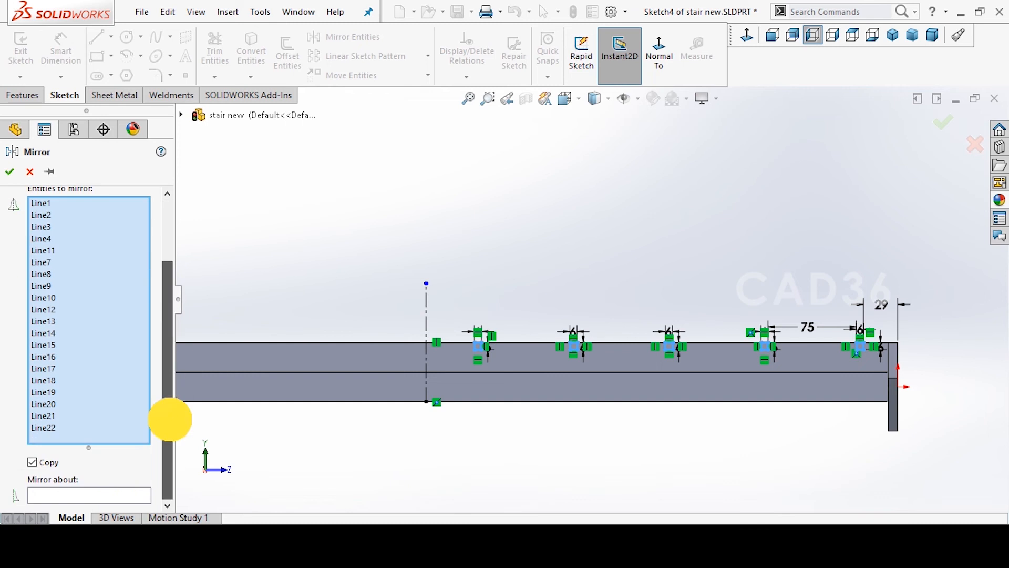
click(100, 496)
click(426, 316)
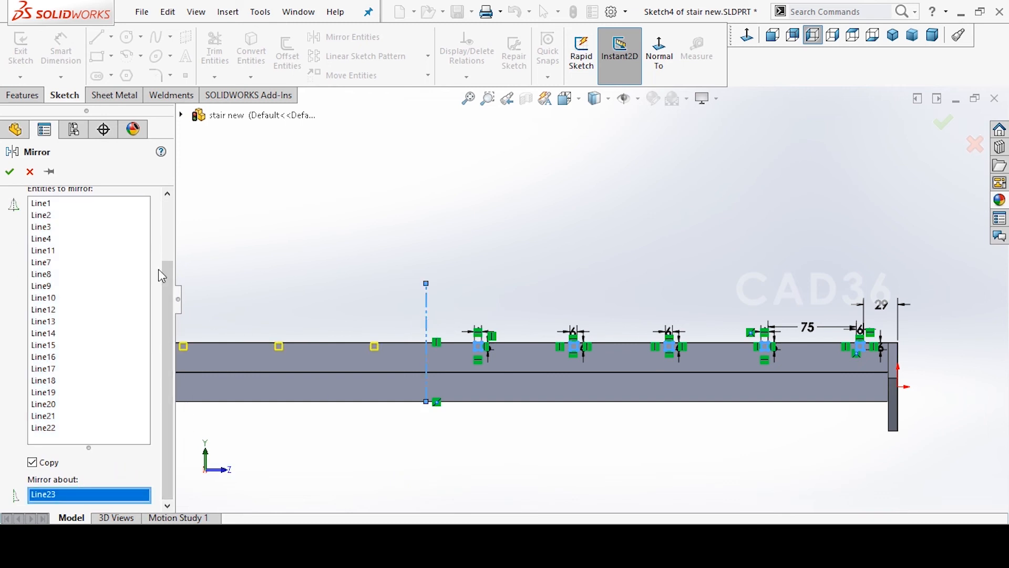
click(10, 172)
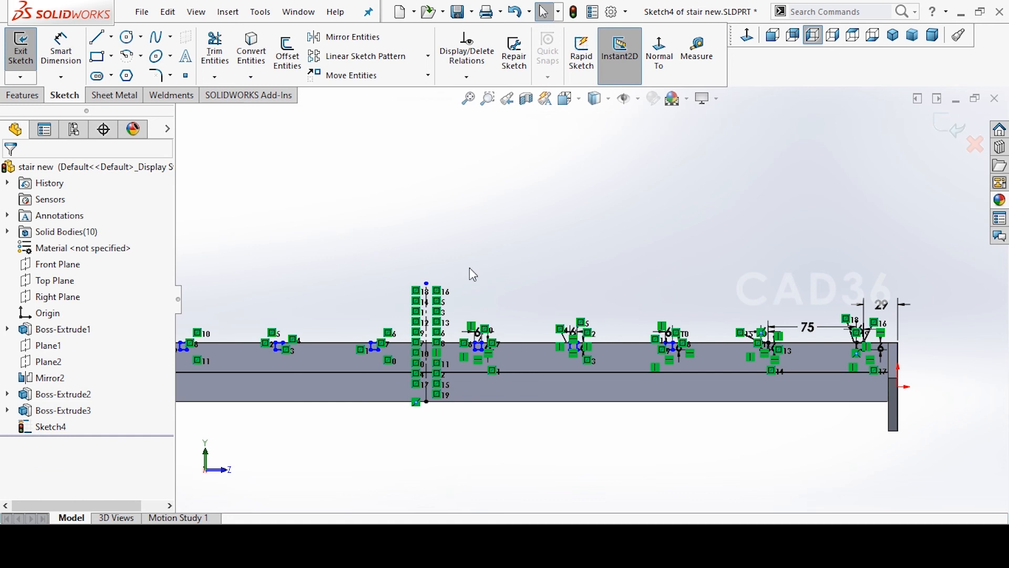
Cut the mirrored squares through the grating flats as a blind extruded cut 177 mm deep.
middle_drag(616, 289, 607, 328)
scroll(265, 64, up, 1)
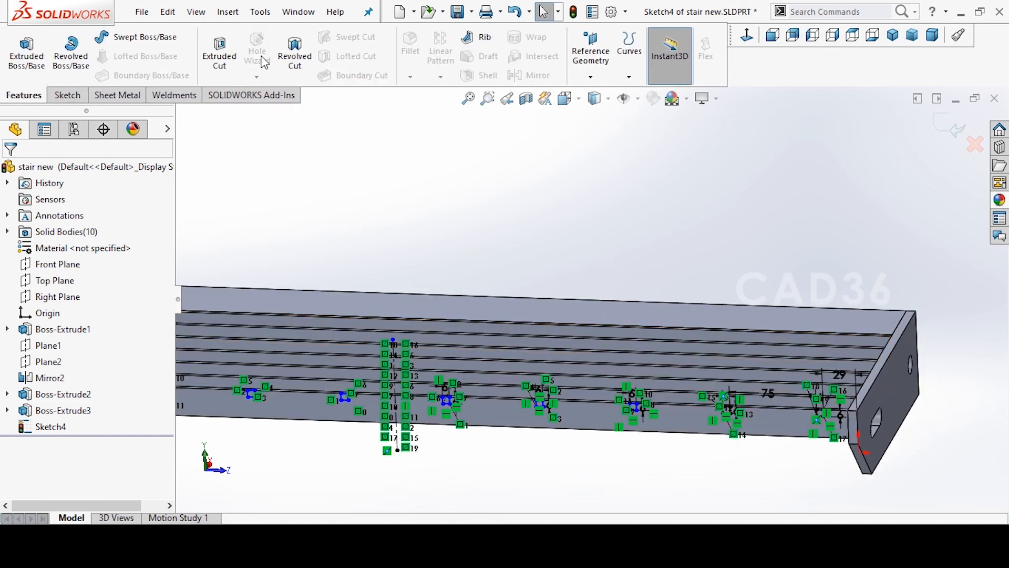
click(234, 63)
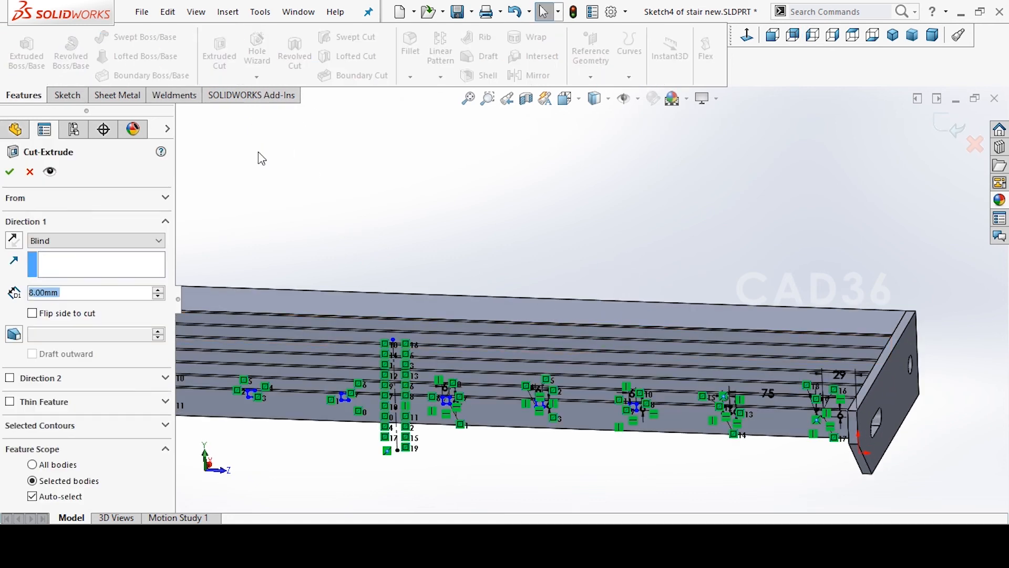
click(94, 240)
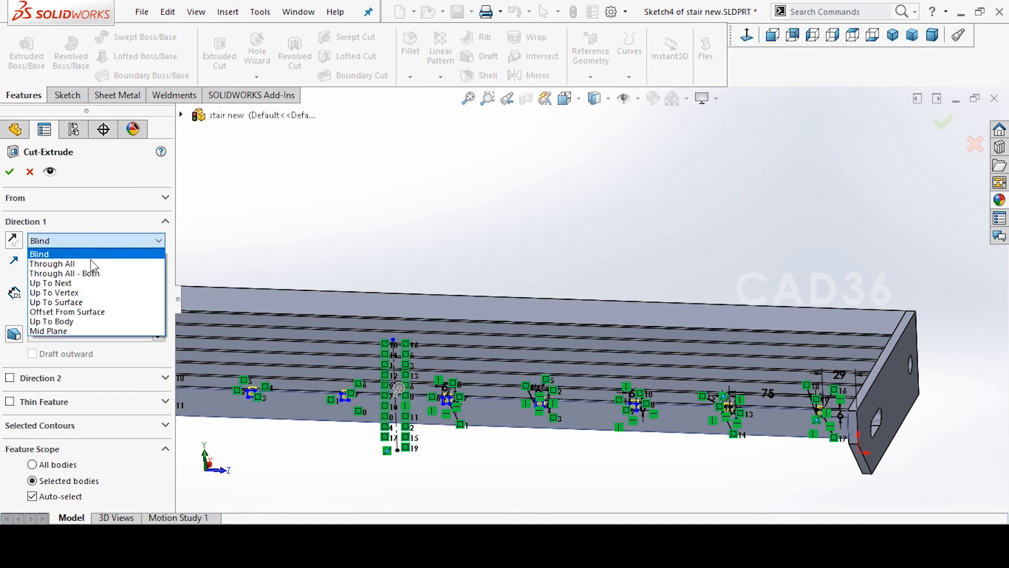
click(91, 303)
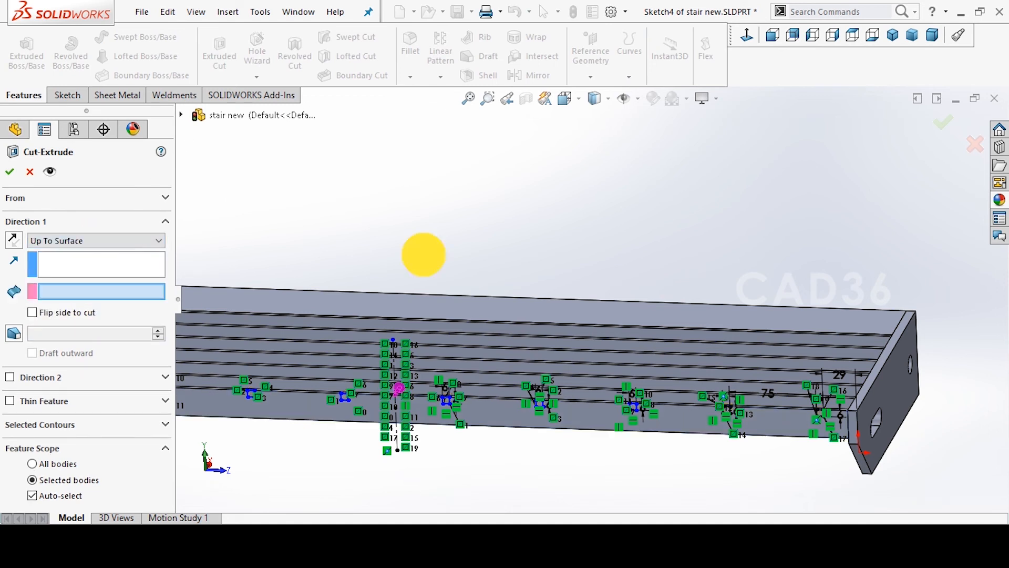
drag(417, 252, 717, 342)
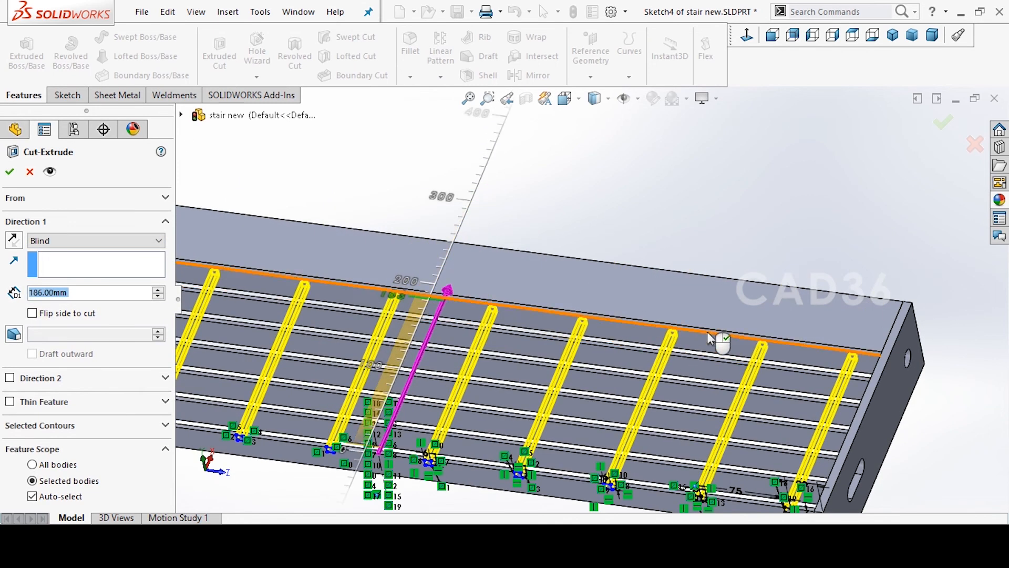
scroll(723, 342, down, 4)
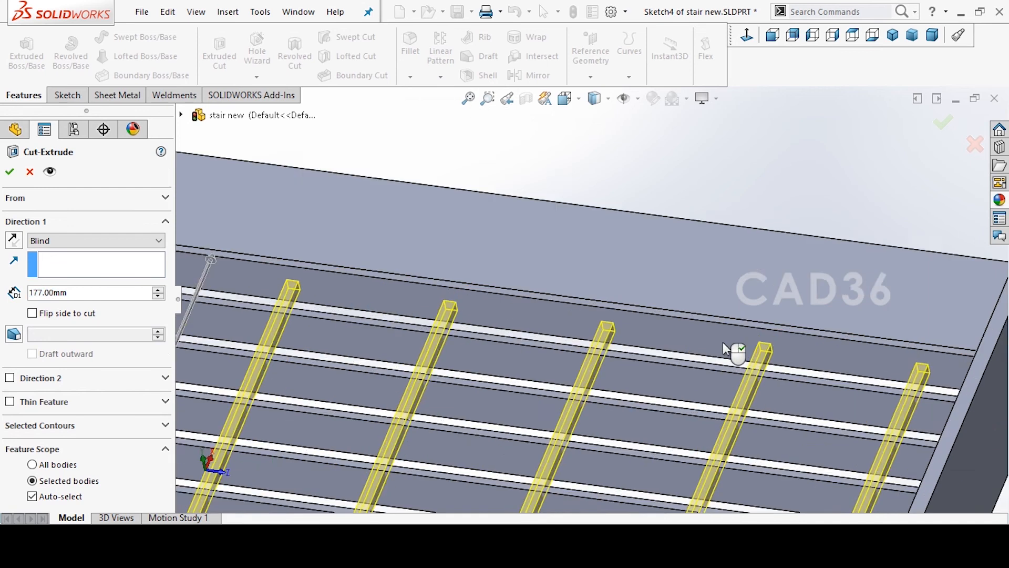
click(11, 171)
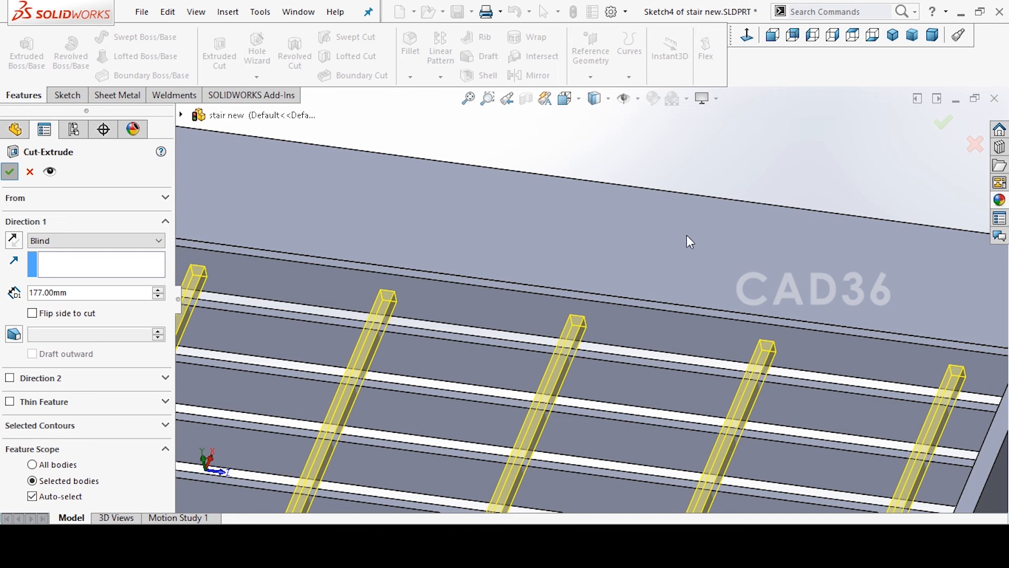
Start a new sketch on the outer face of the front grating flat and view it face-on.
scroll(670, 223, up, 5)
mouse_move(718, 253)
middle_down()
mouse_move(582, 436)
mouse_move(582, 462)
middle_up()
scroll(724, 472, down, 3)
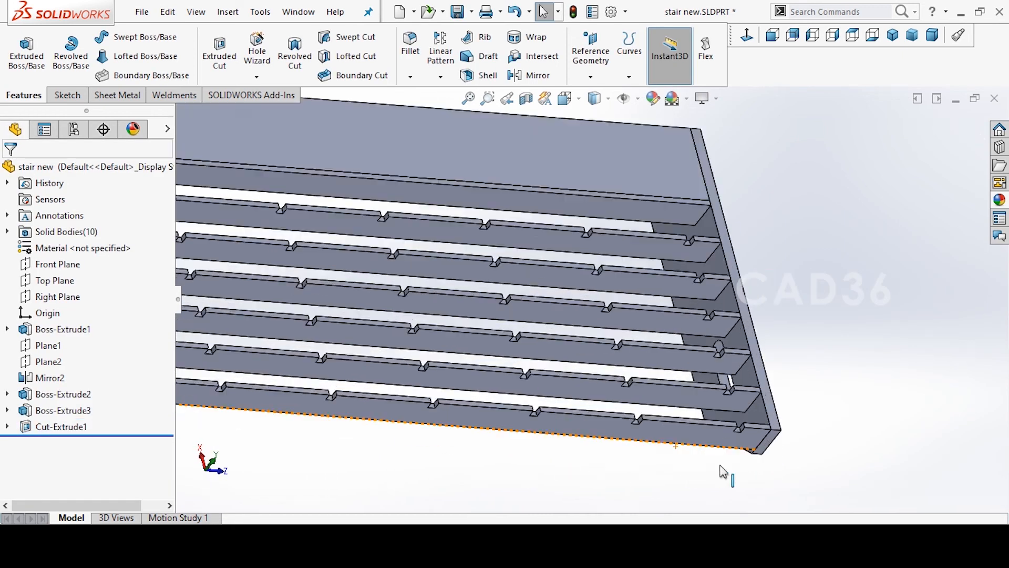
scroll(724, 472, down, 3)
click(684, 400)
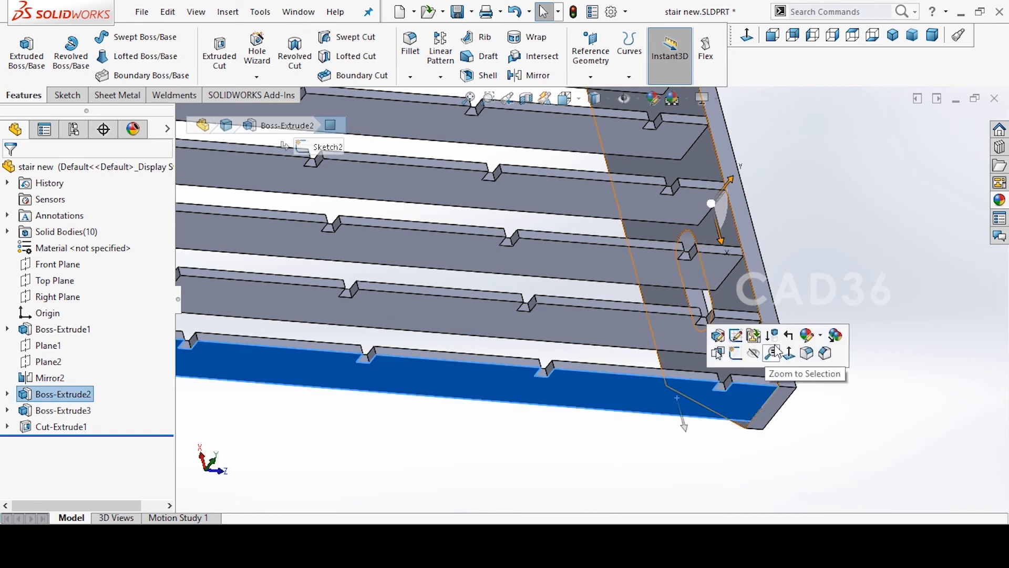
click(742, 355)
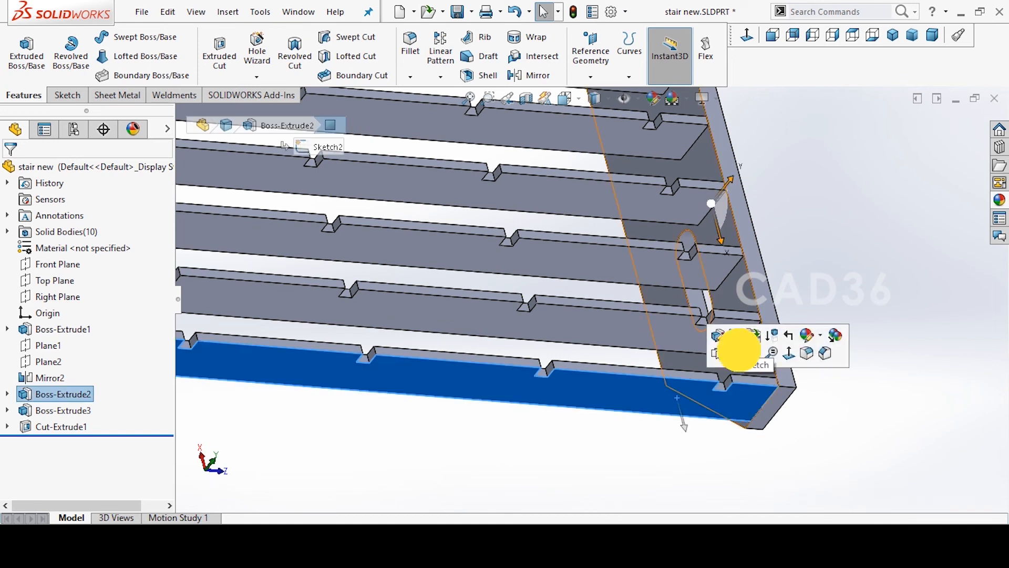
click(857, 413)
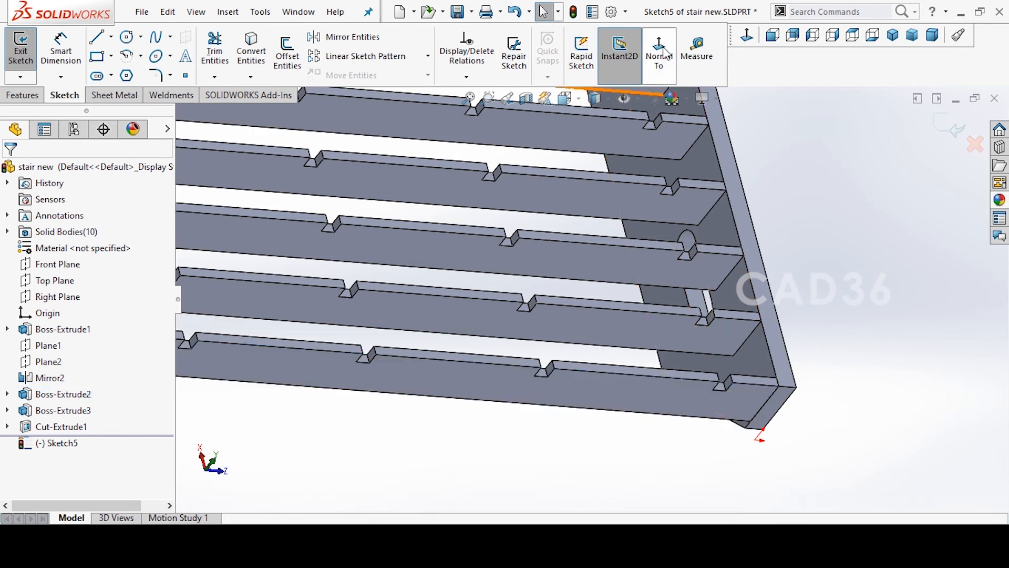
click(661, 54)
Sketch a corner rectangle about 4.6 by 4.8 mm inside the notch nearest the side plate, starting on the flat's upper edge.
scroll(901, 286, down, 8)
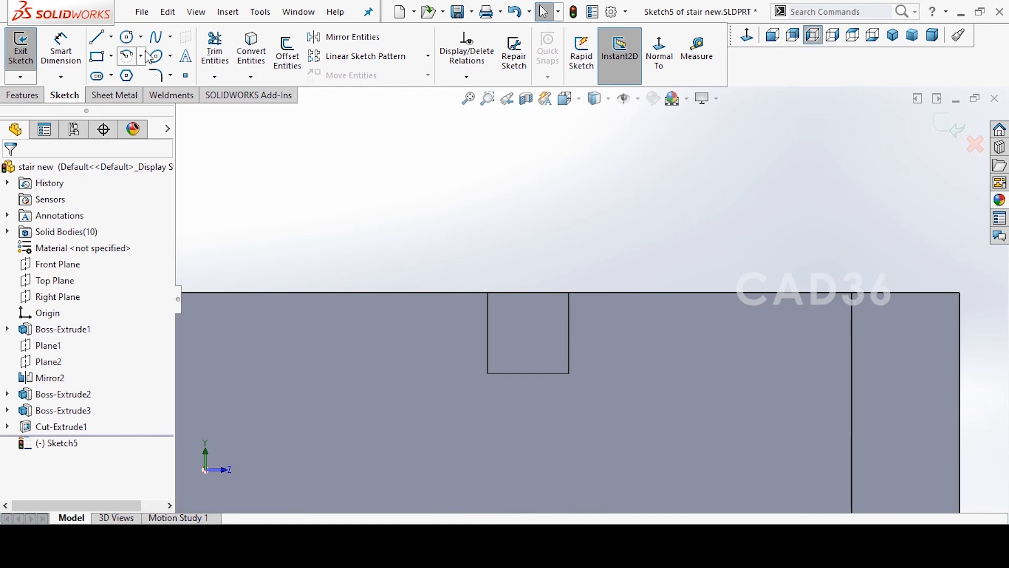
click(108, 63)
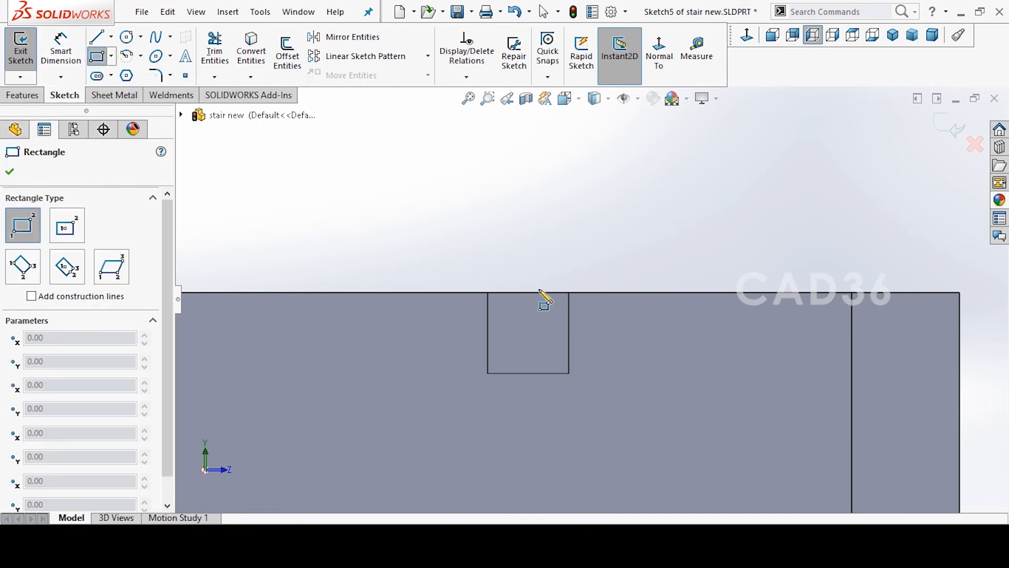
scroll(513, 300, down, 2)
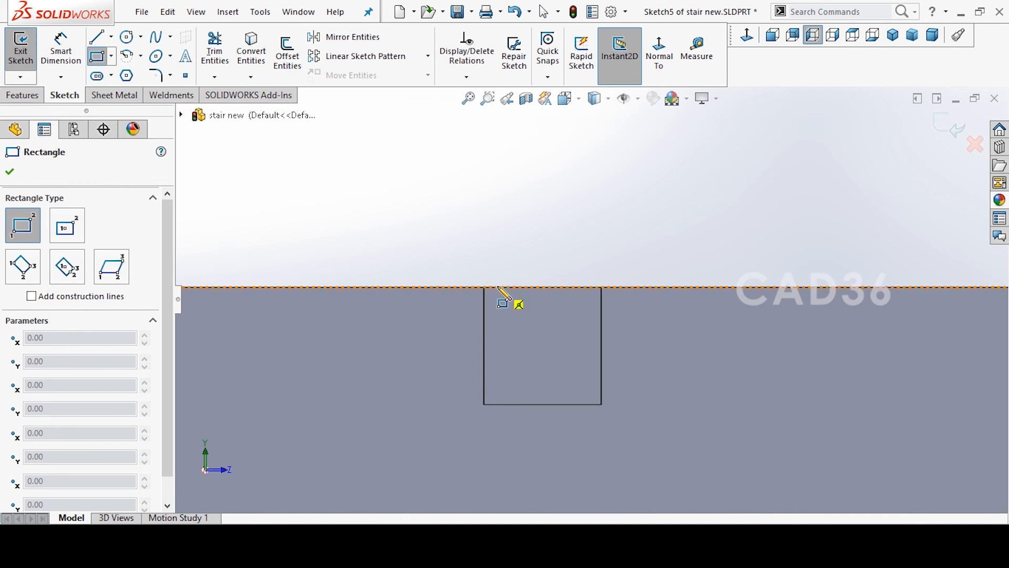
click(498, 287)
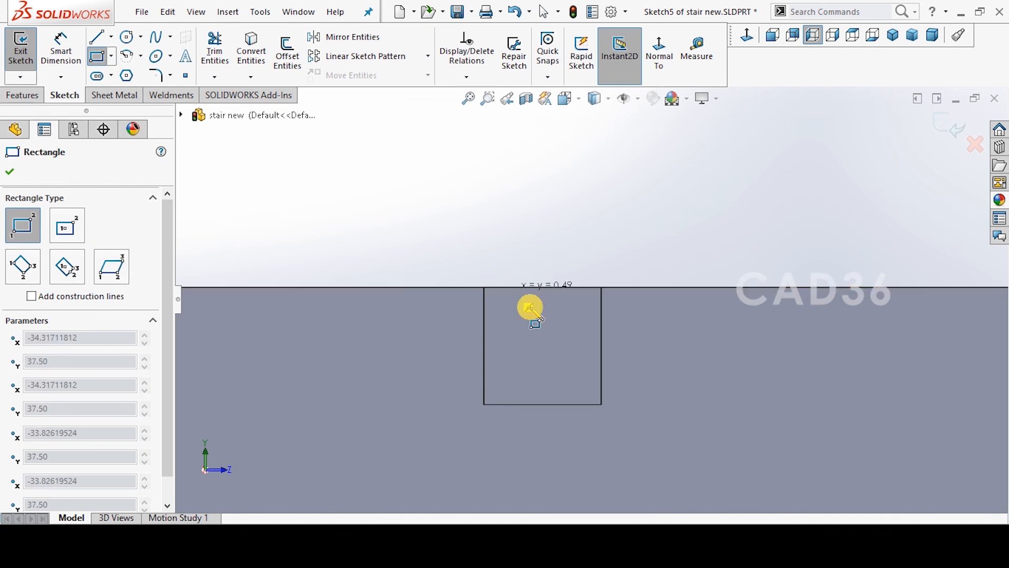
click(588, 380)
right_click(570, 203)
click(590, 209)
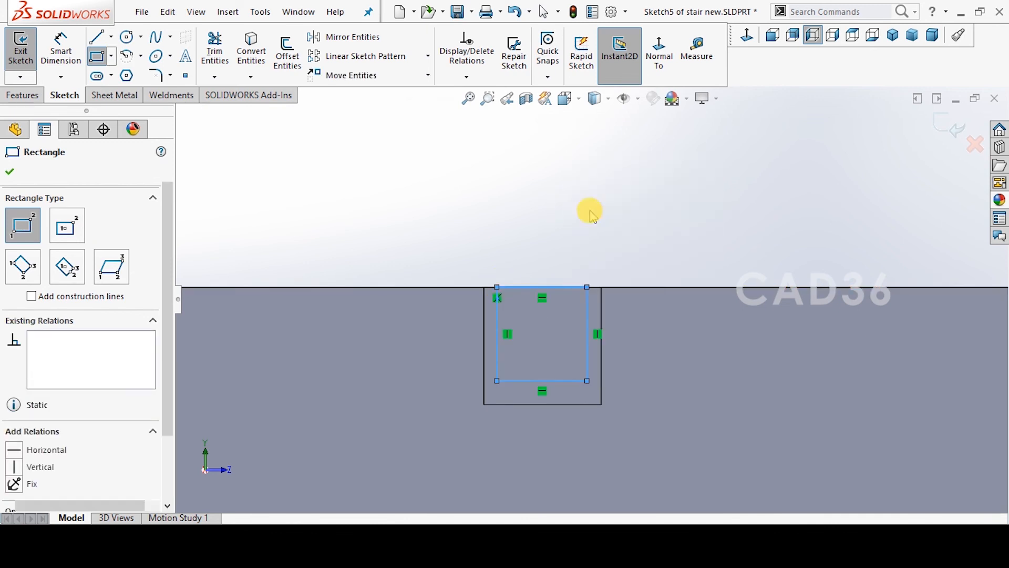
Draw a vertical construction centerline from the midpoint of the notch's lower edge to above the flat.
click(111, 37)
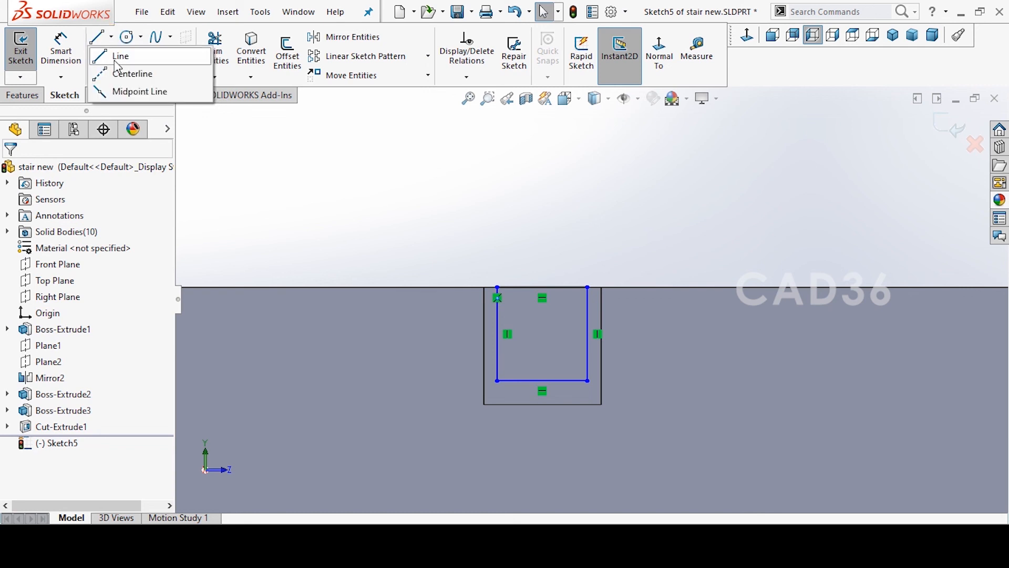
click(115, 58)
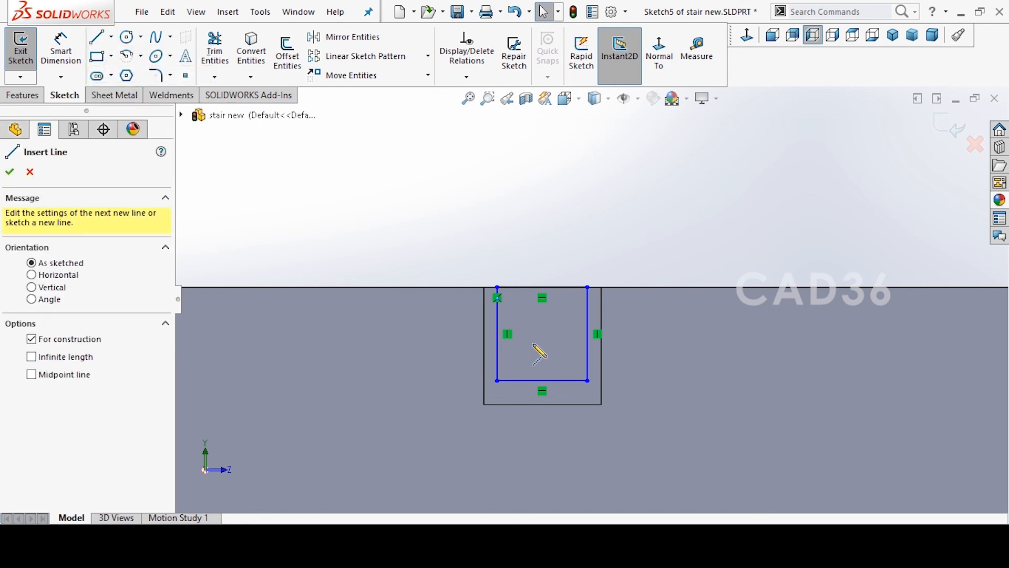
click(543, 404)
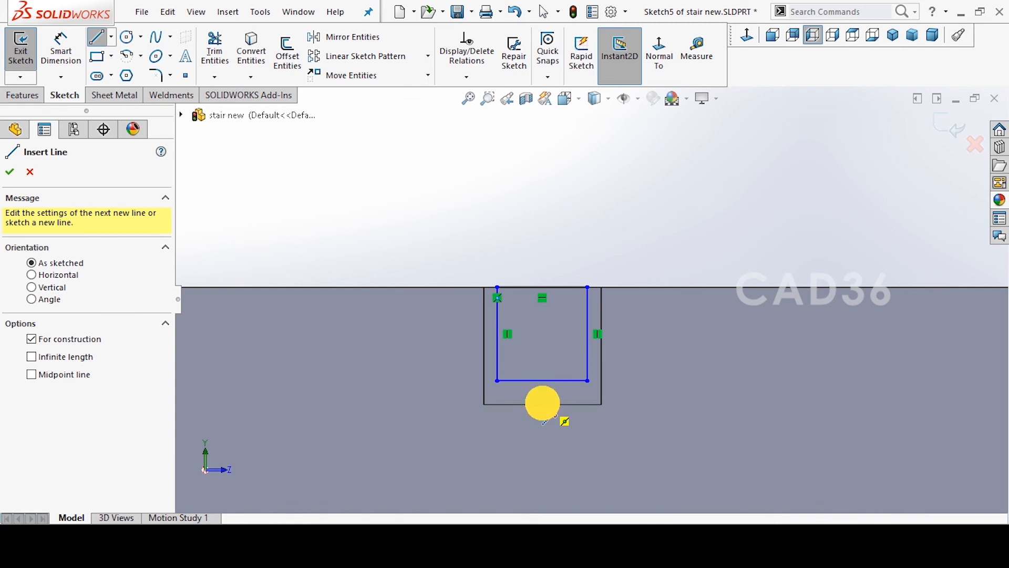
click(543, 245)
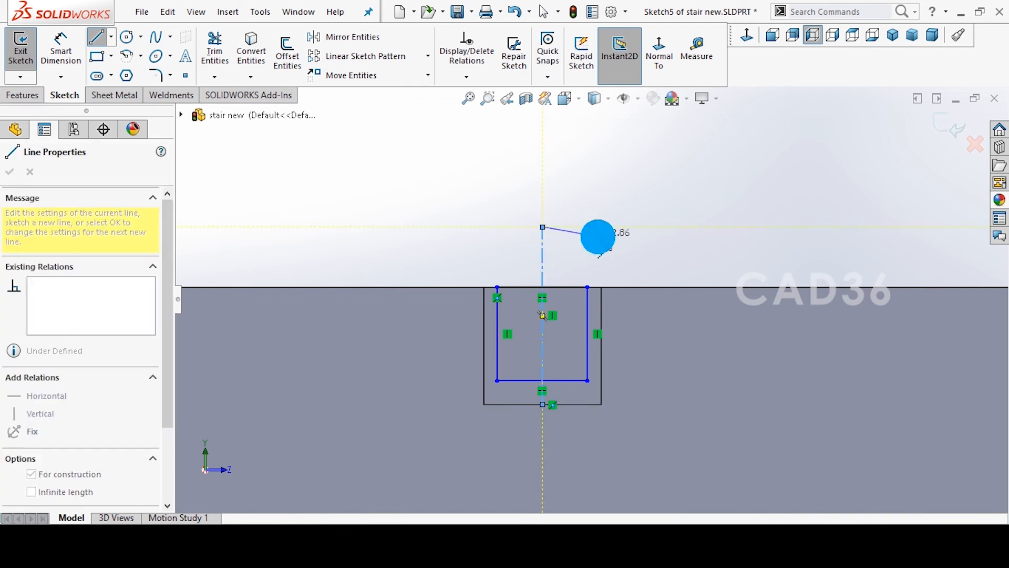
right_click(607, 243)
click(626, 247)
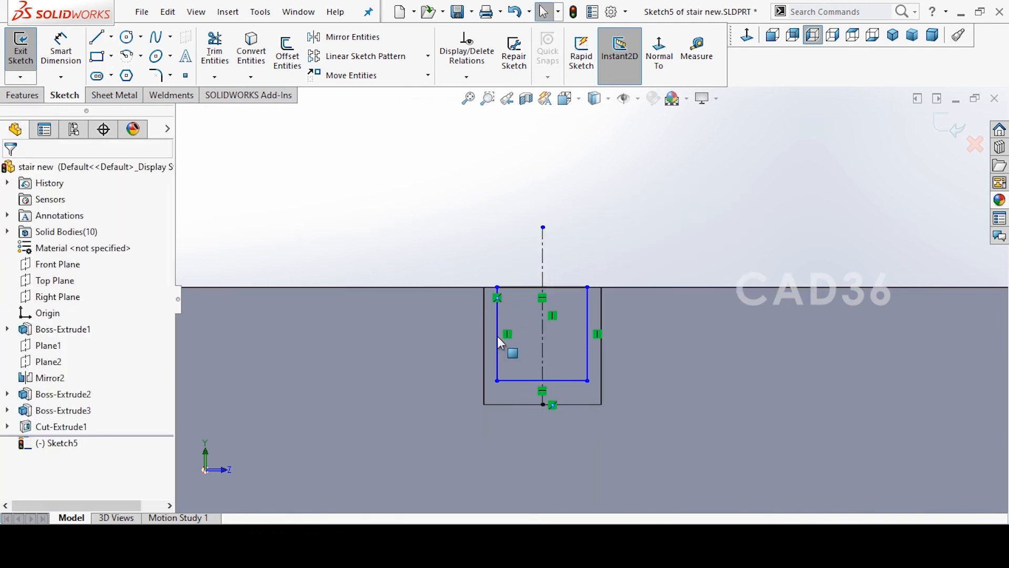
Delete the coincident relation tying the rectangle's upper-left corner to the flat's upper edge.
click(499, 297)
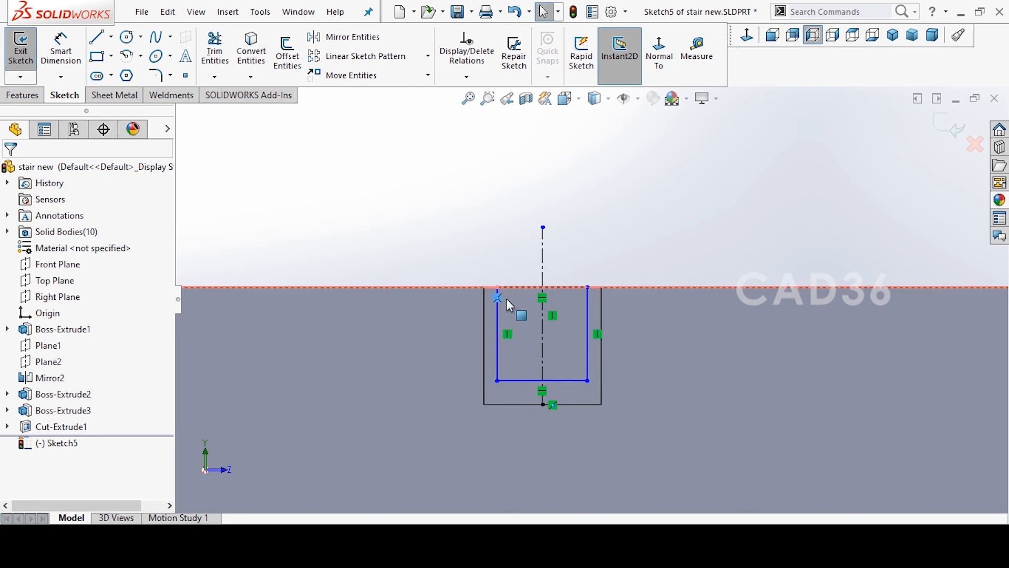
key(Delete)
scroll(535, 353, down, 3)
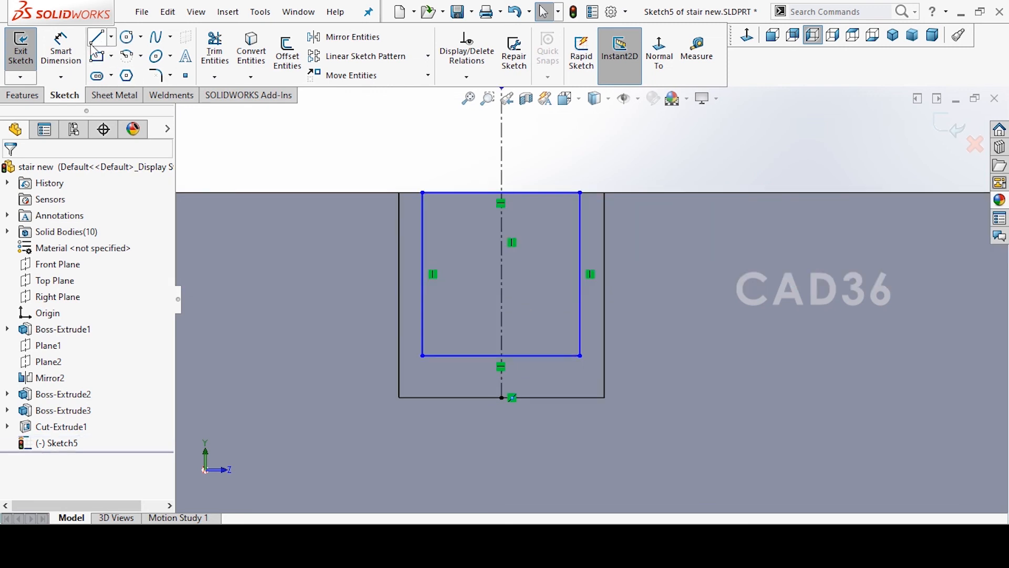
Dimension the rectangle's width and height to 4.5 mm each.
click(63, 41)
click(469, 192)
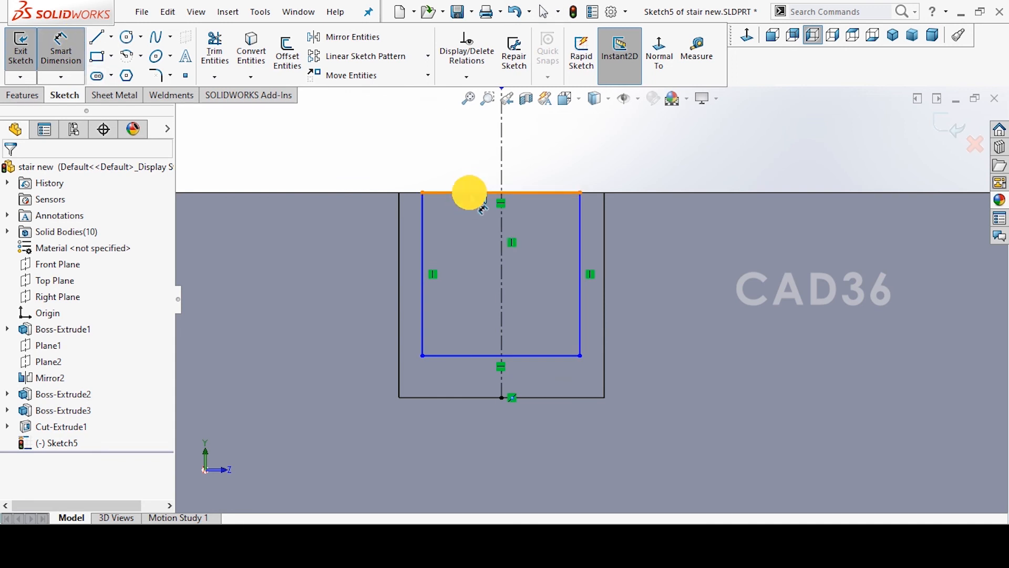
click(484, 167)
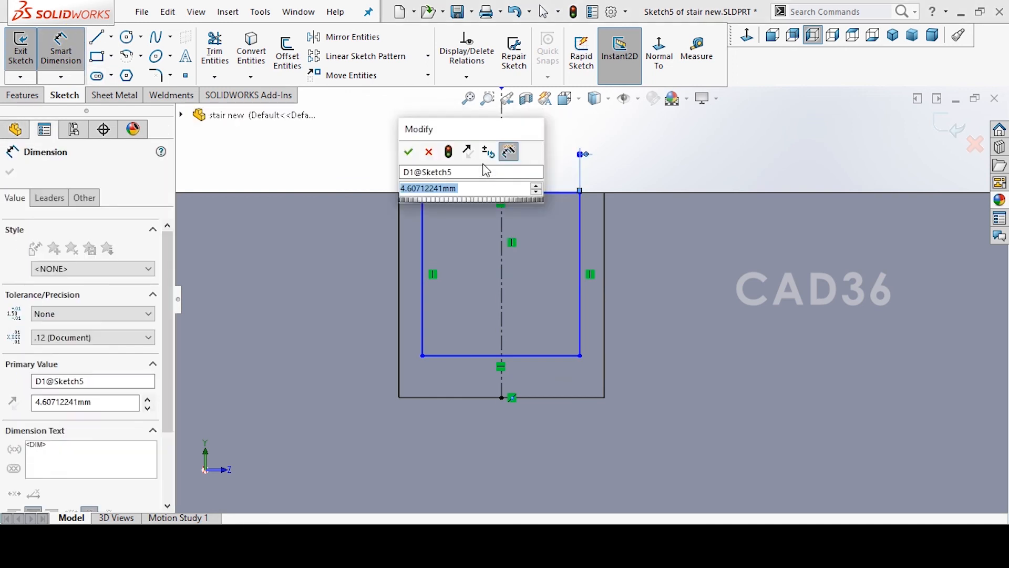
text(4.5)
key(Return)
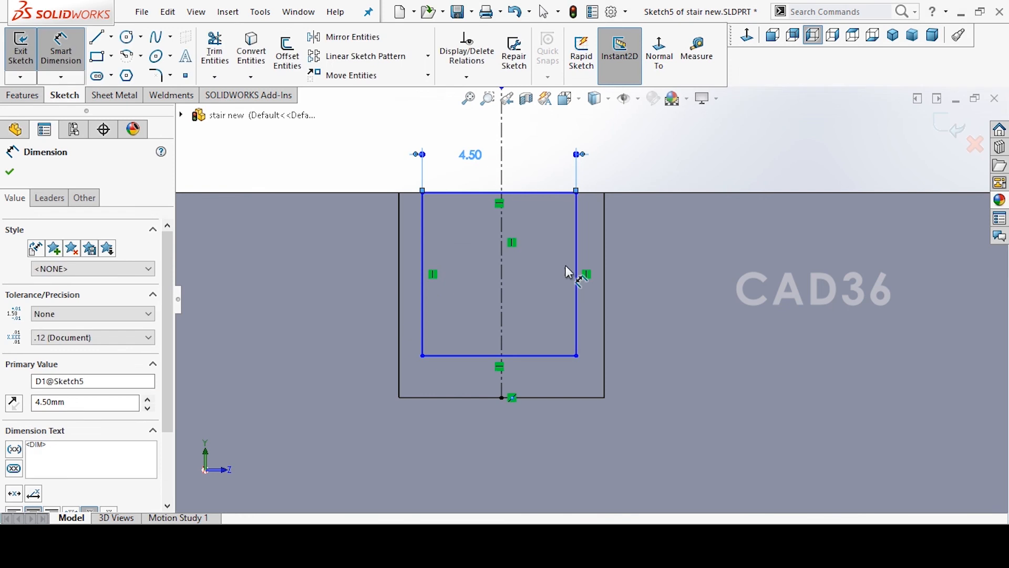
click(579, 307)
click(735, 317)
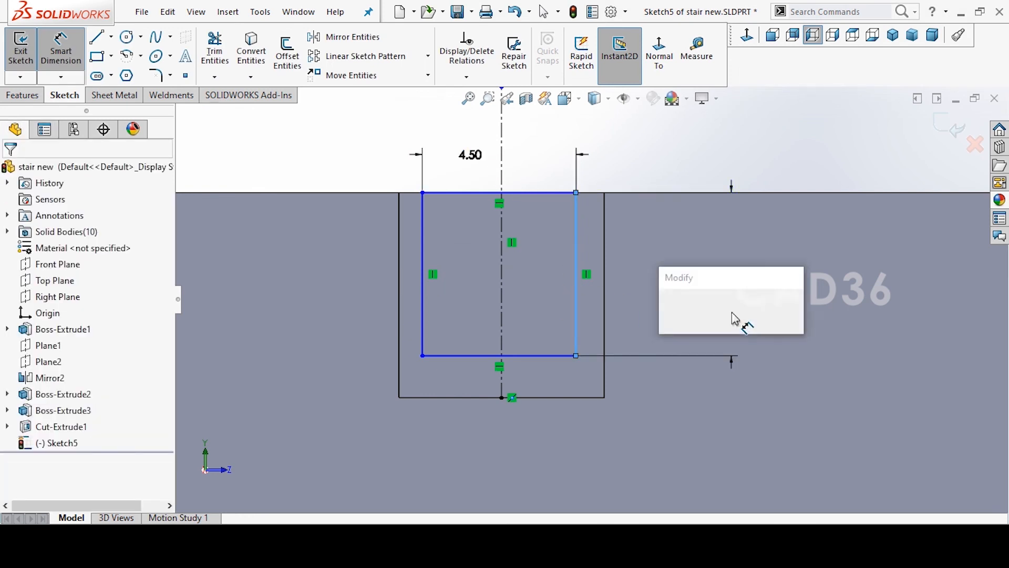
text(4.5)
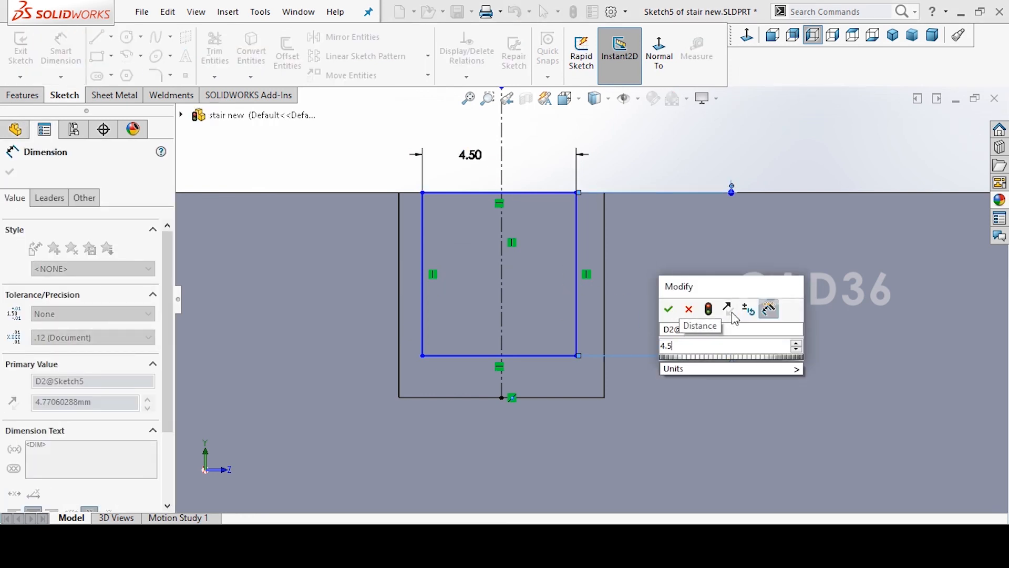
key(Return)
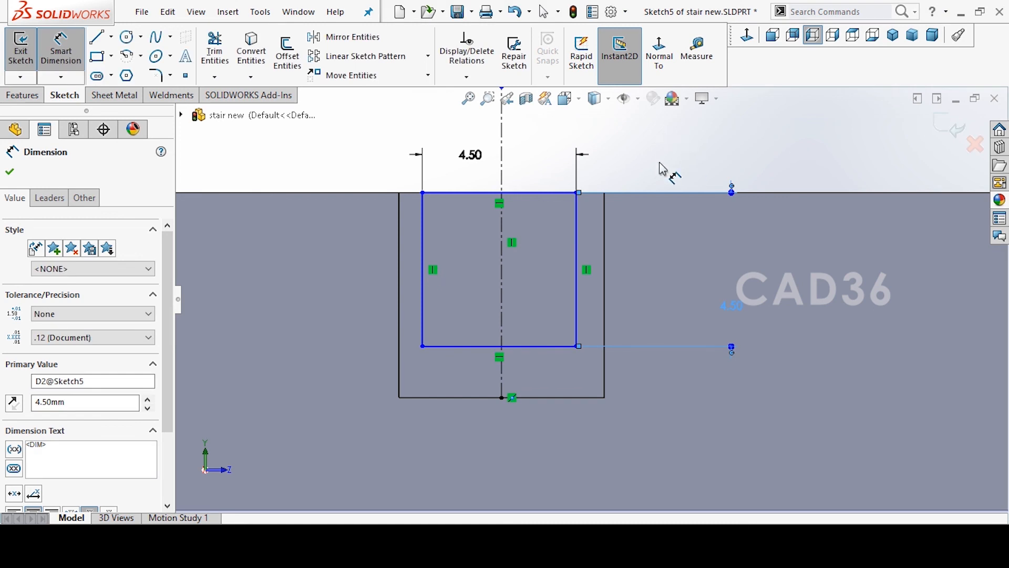
click(667, 168)
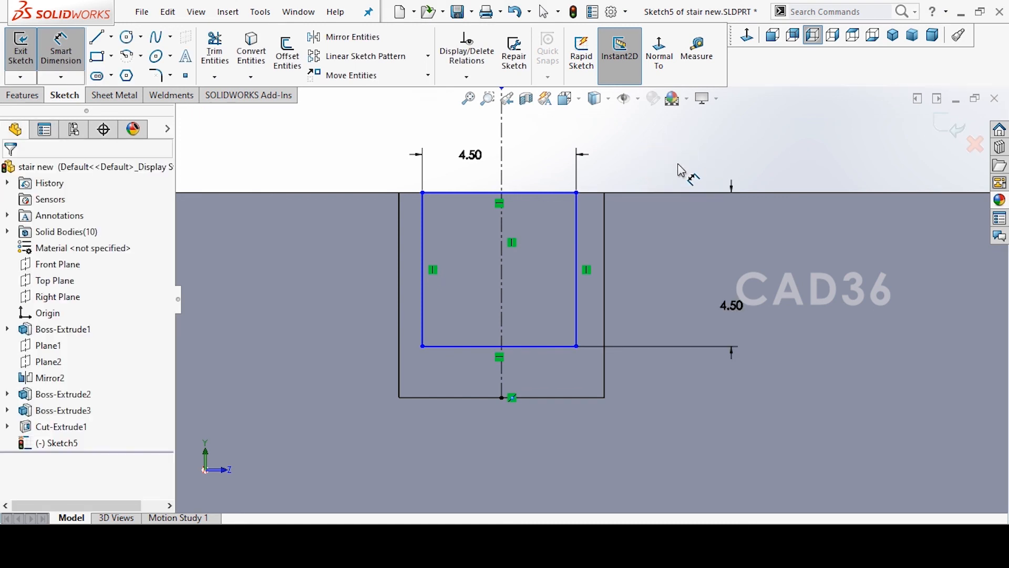
right_click(671, 168)
click(668, 148)
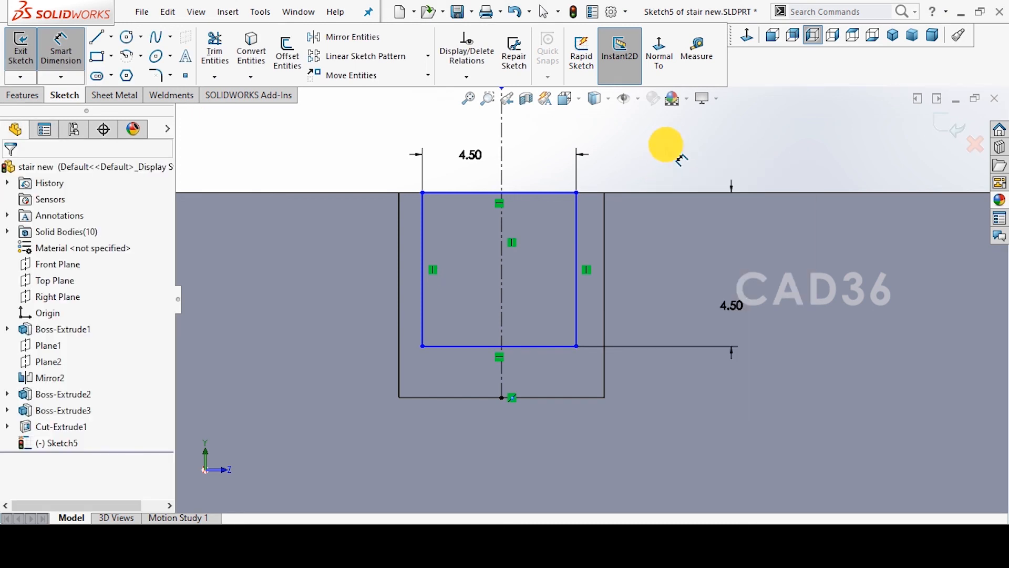
key(Escape)
Attach the centerline's upper endpoint to the midpoint of the square's upper edge to center the square in the notch.
scroll(589, 299, up, 2)
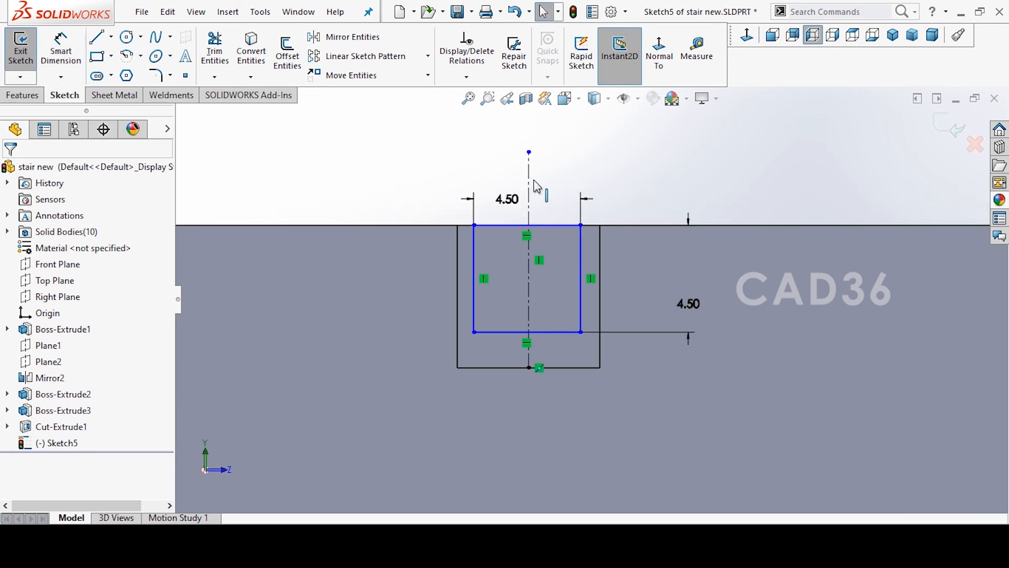
drag(530, 152, 530, 225)
click(555, 216)
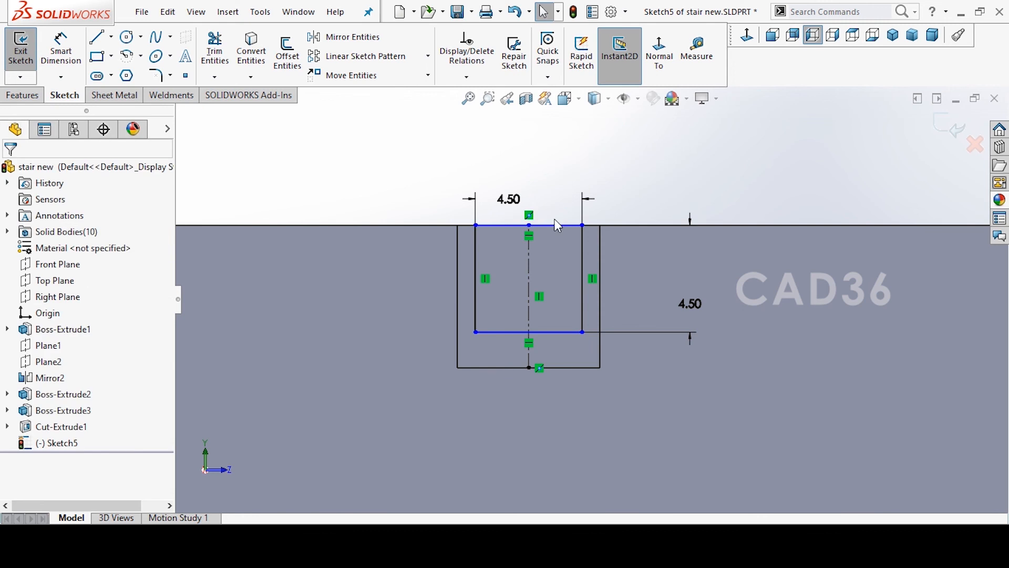
Extrude the square profile in the reversed direction Up To Surface, ending at the farthest flat's face, without merging the result.
scroll(531, 231, down, 3)
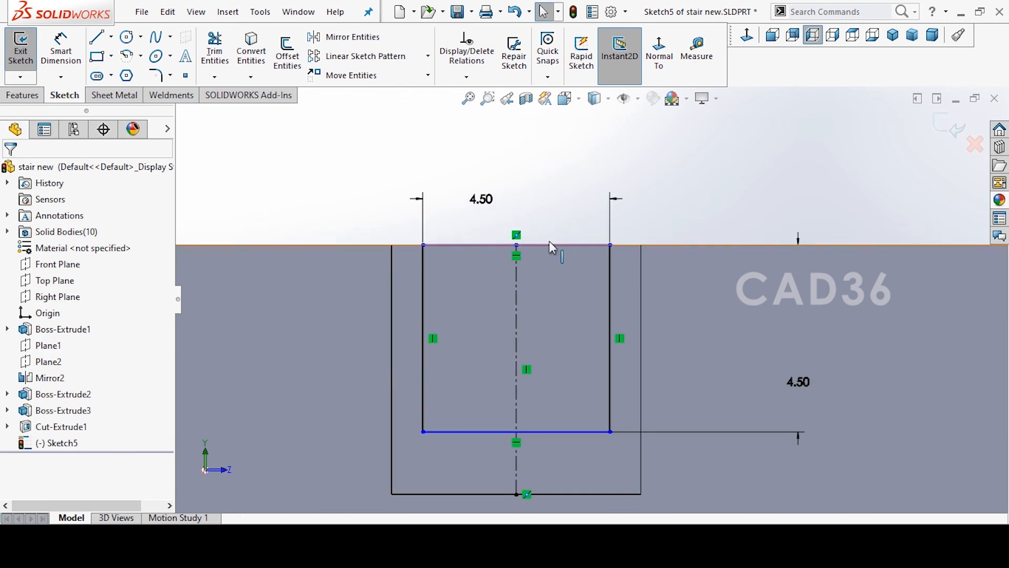
click(24, 95)
click(26, 53)
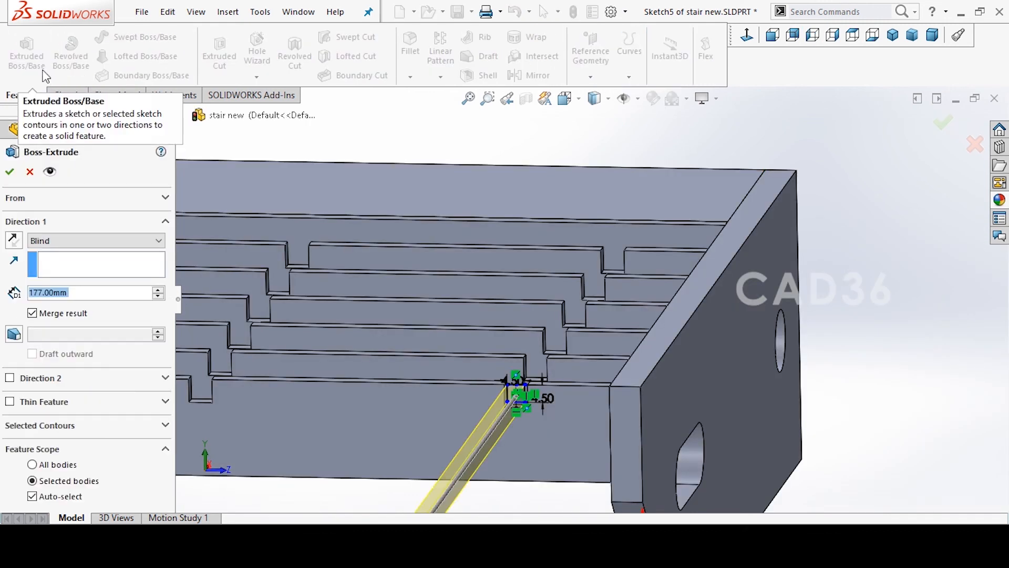
click(19, 242)
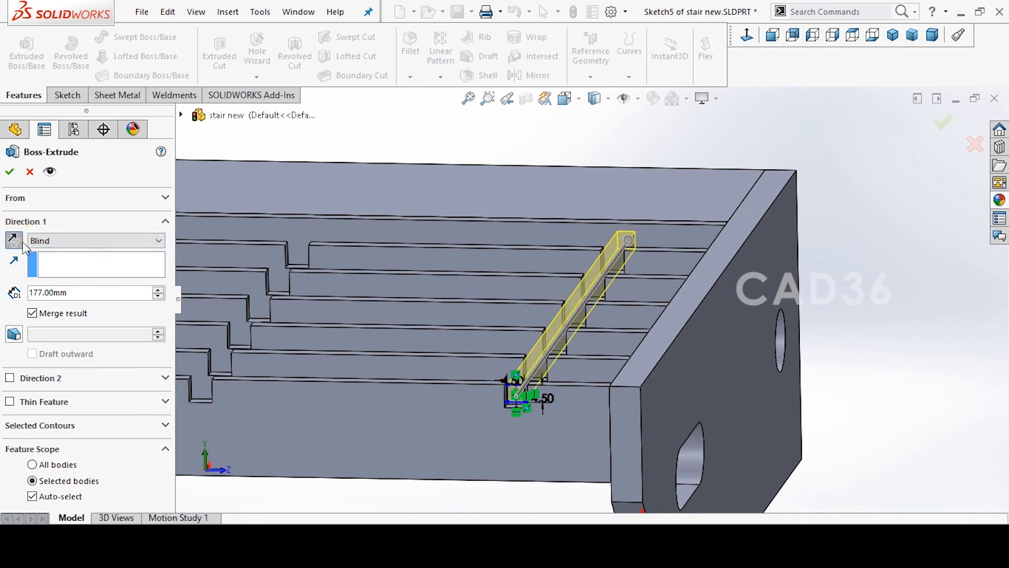
click(71, 243)
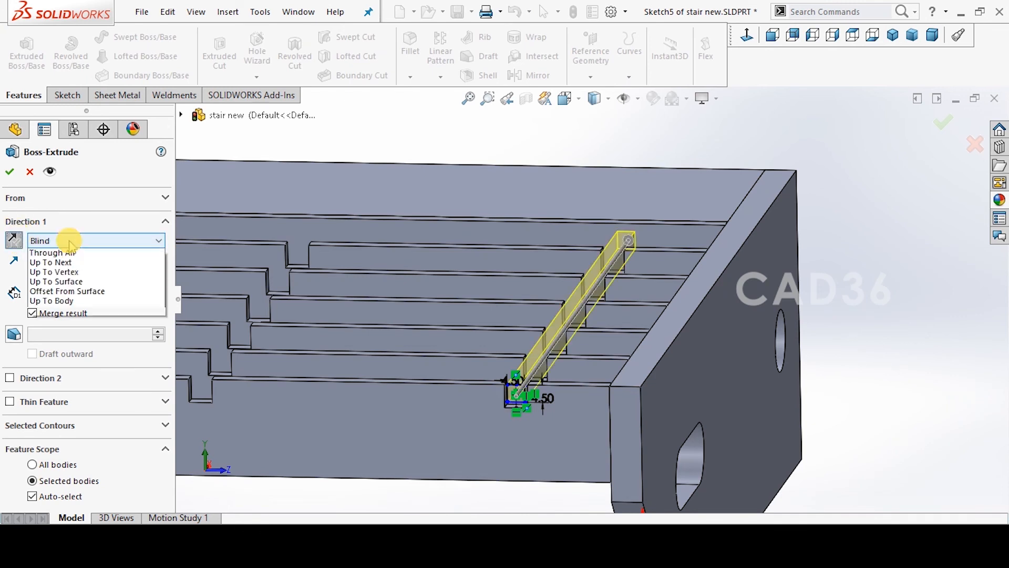
click(73, 289)
click(75, 312)
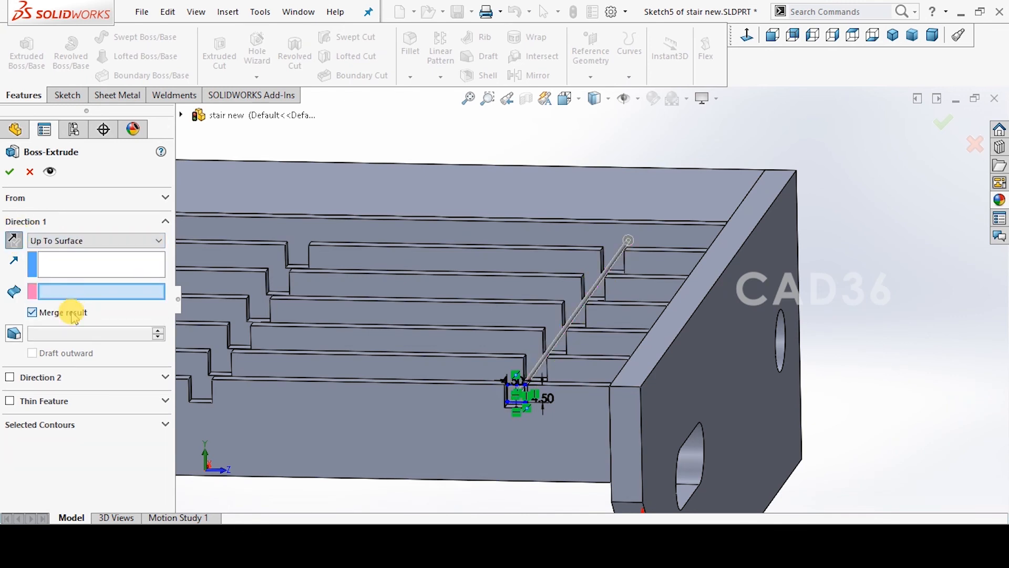
click(642, 228)
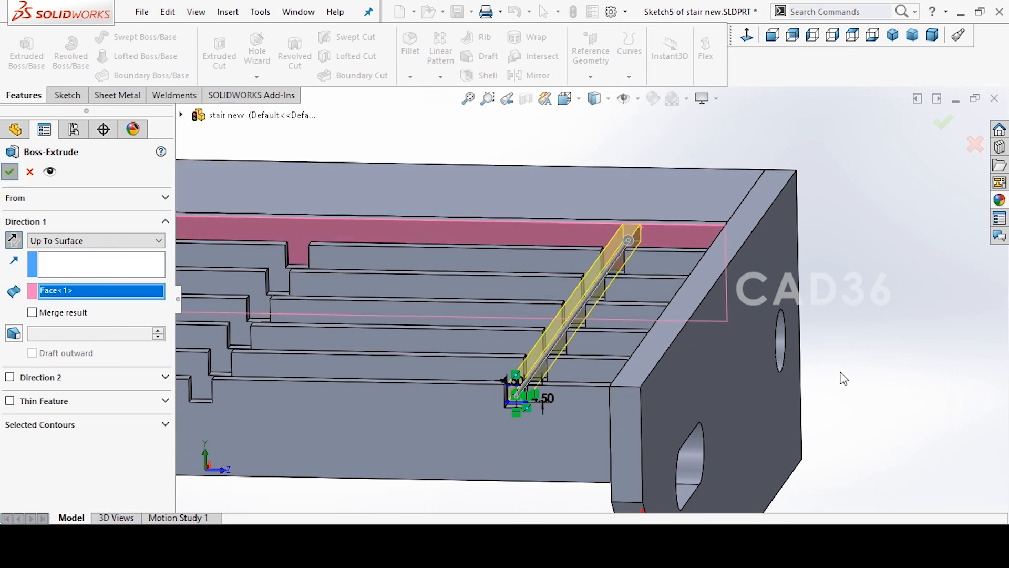
key(Return)
Apply a Flex feature to the square rod, using Twisting with hard edges and a 600-degree angle.
scroll(509, 388, down, 5)
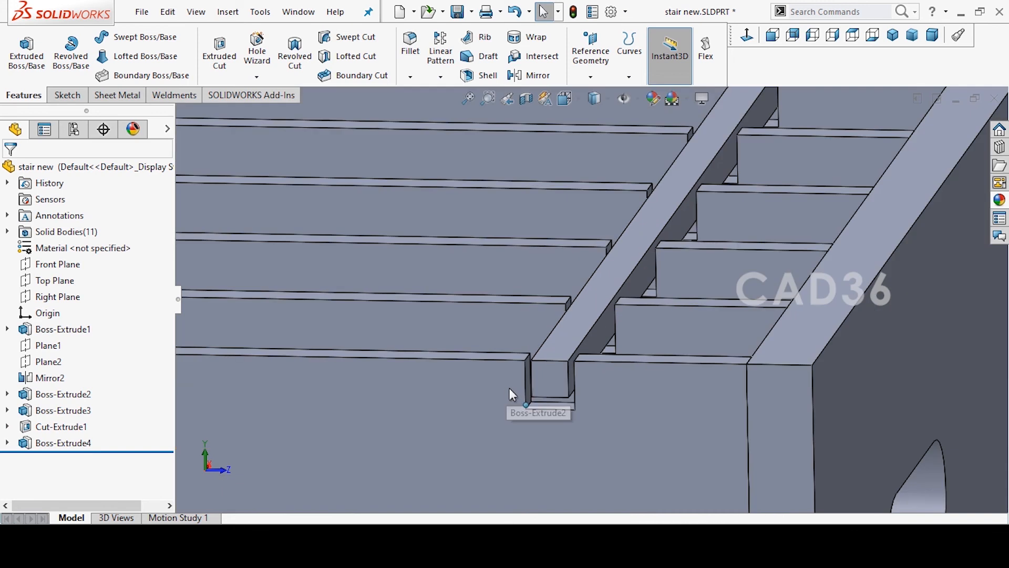
click(583, 330)
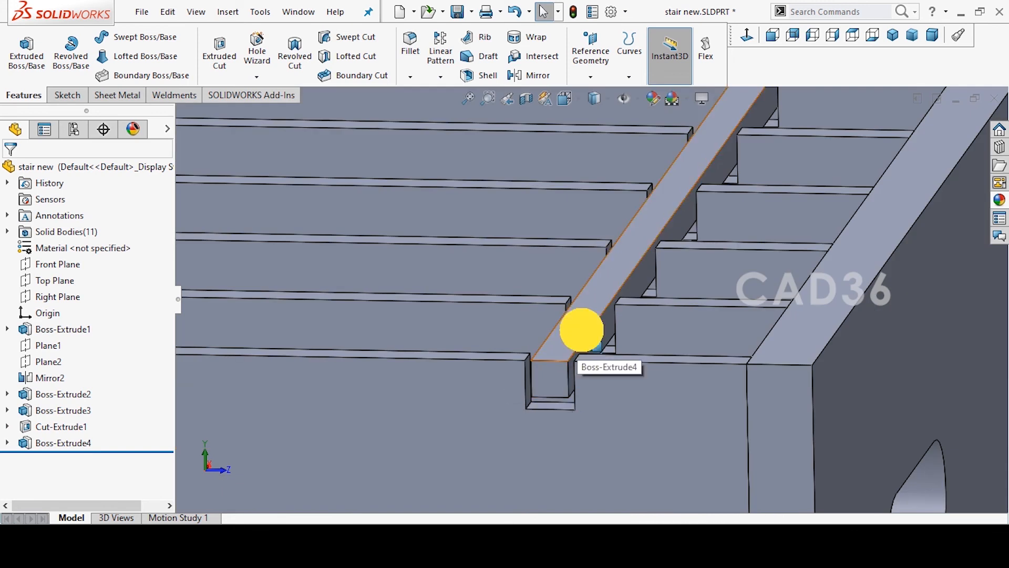
click(597, 331)
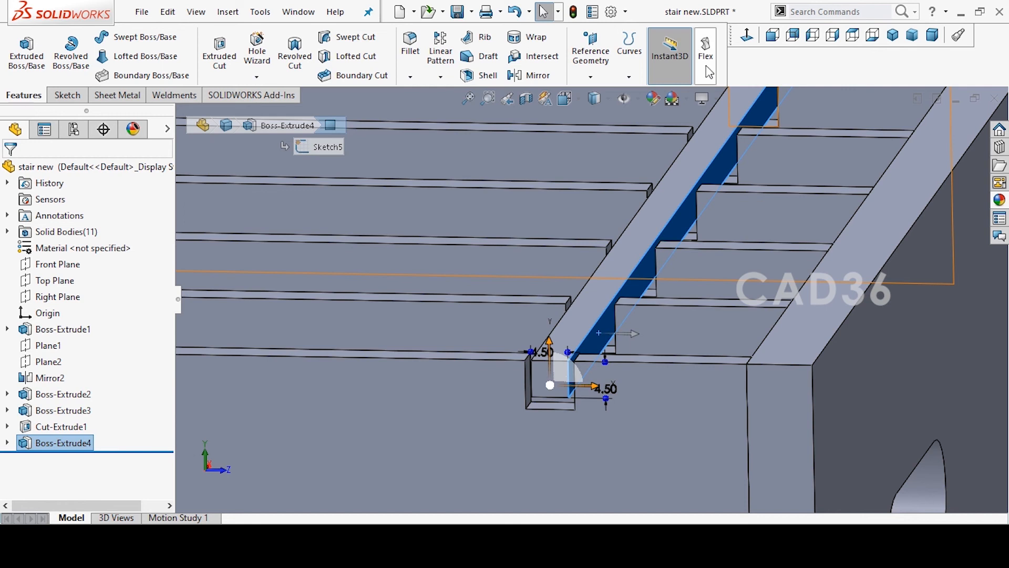
click(227, 12)
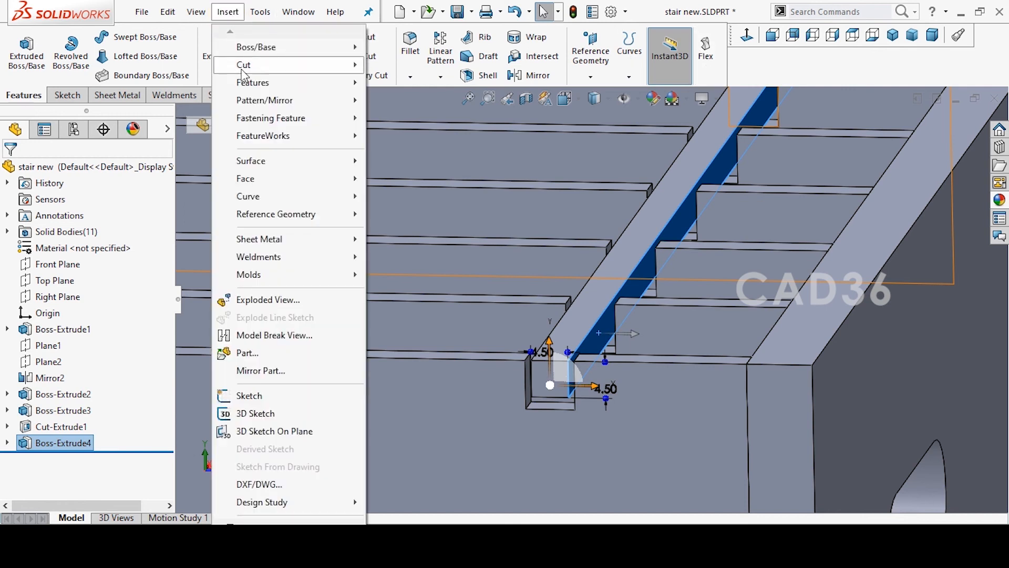
mouse_move(245, 83)
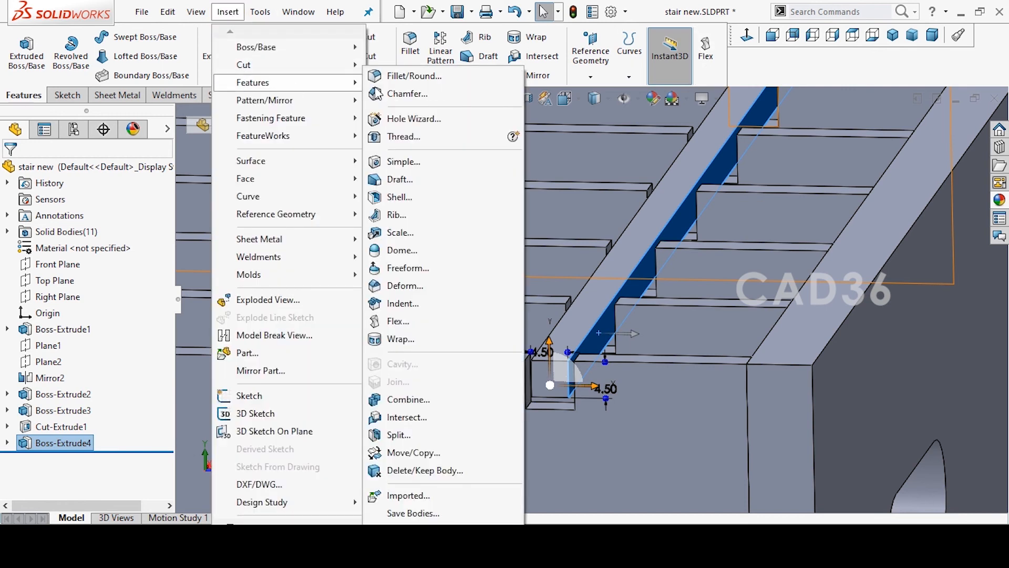
click(400, 321)
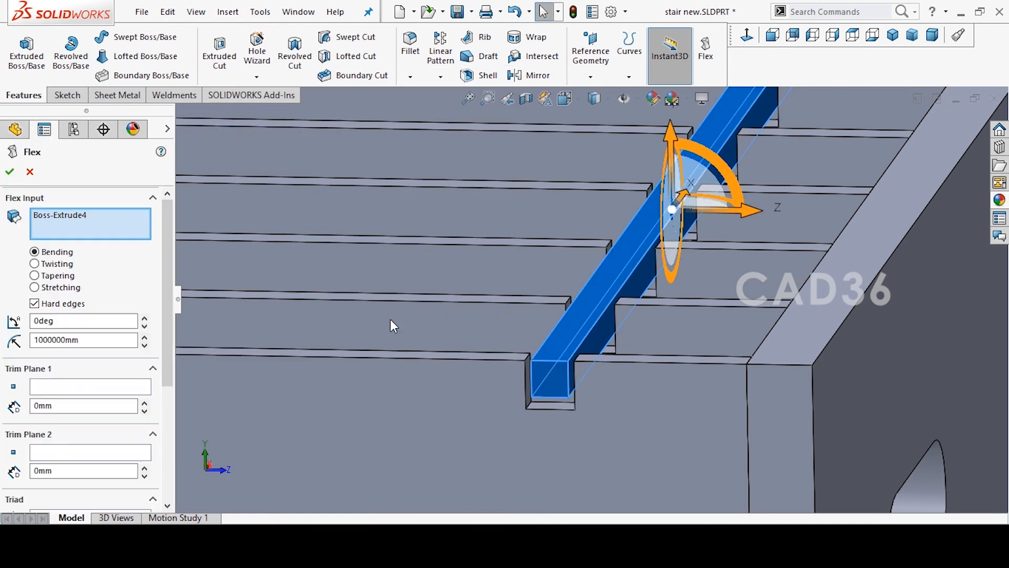
click(51, 265)
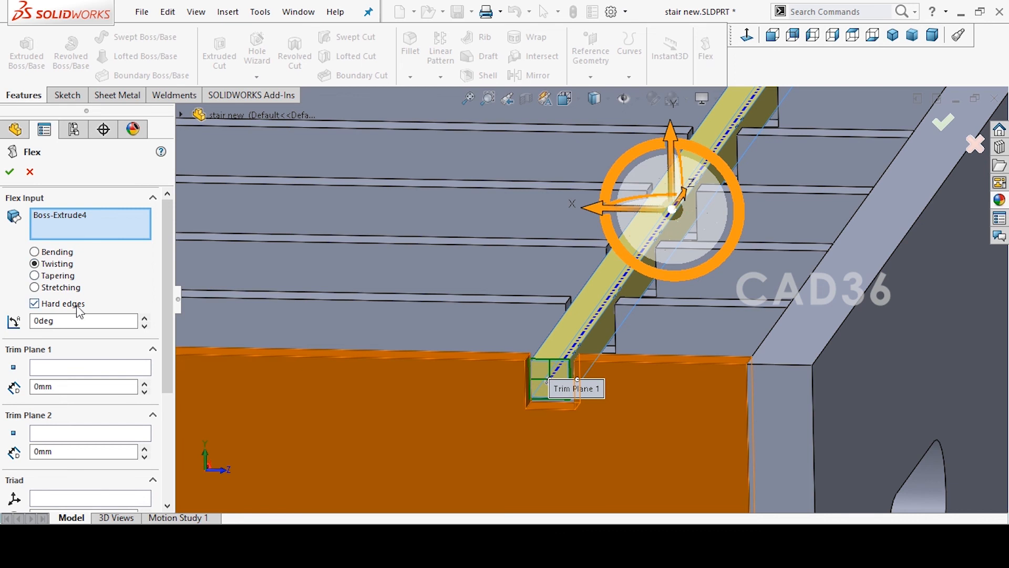
double_click(64, 321)
text(600)
key(Return)
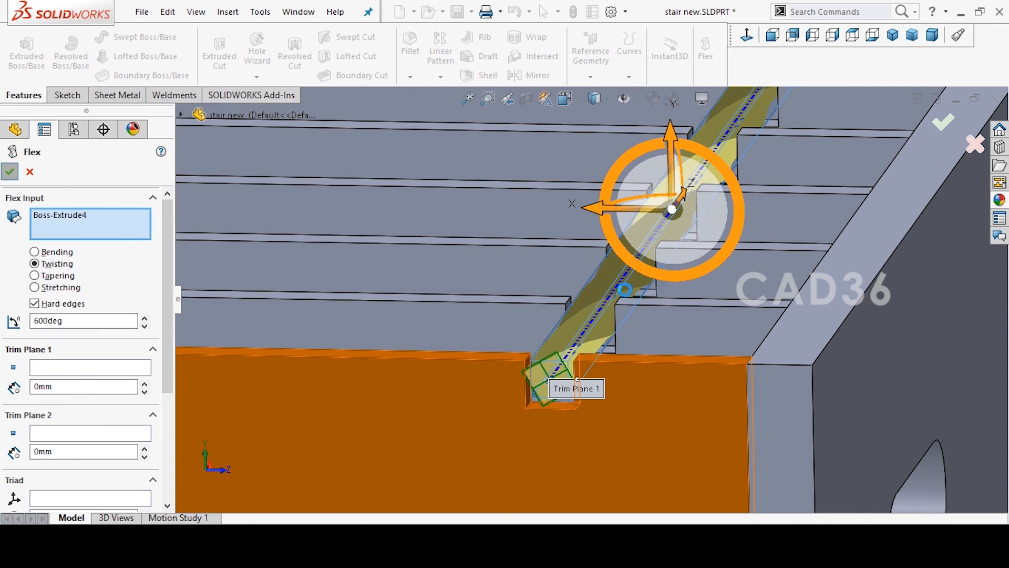
key(Return)
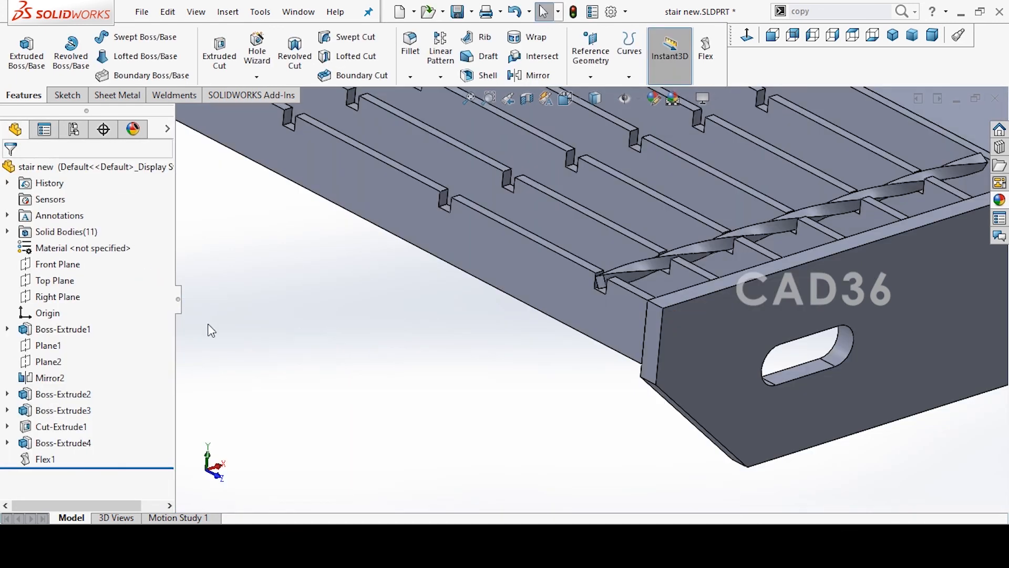
Open the rod extrusion's sketch for editing and view its square profile normal to the sketch plane.
right_click(70, 444)
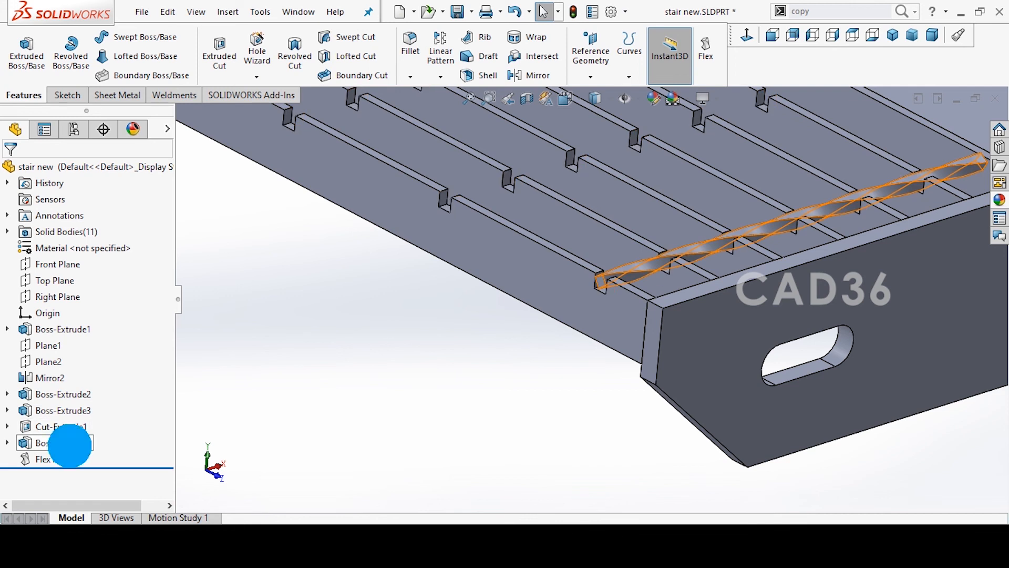
click(100, 228)
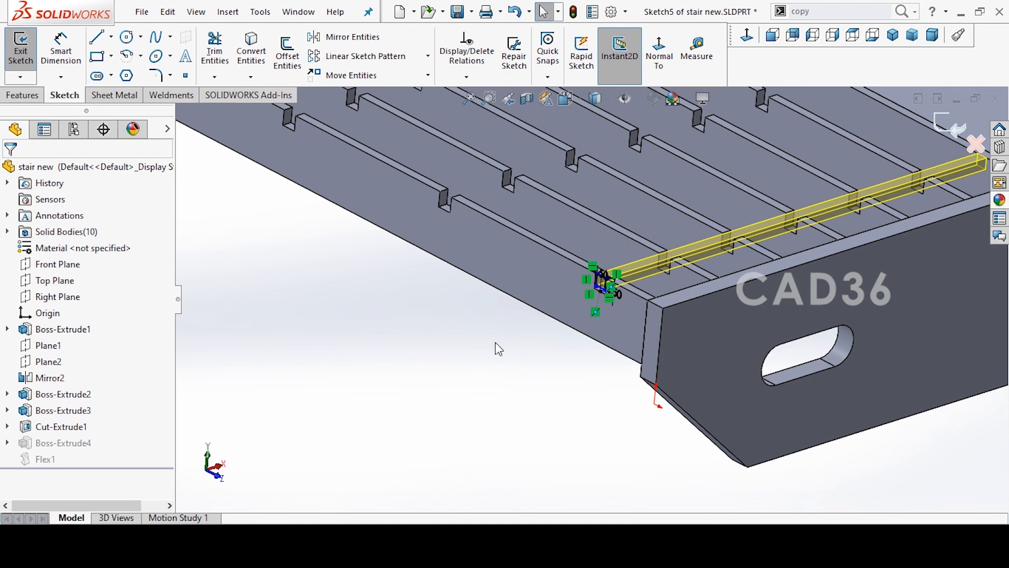
click(747, 35)
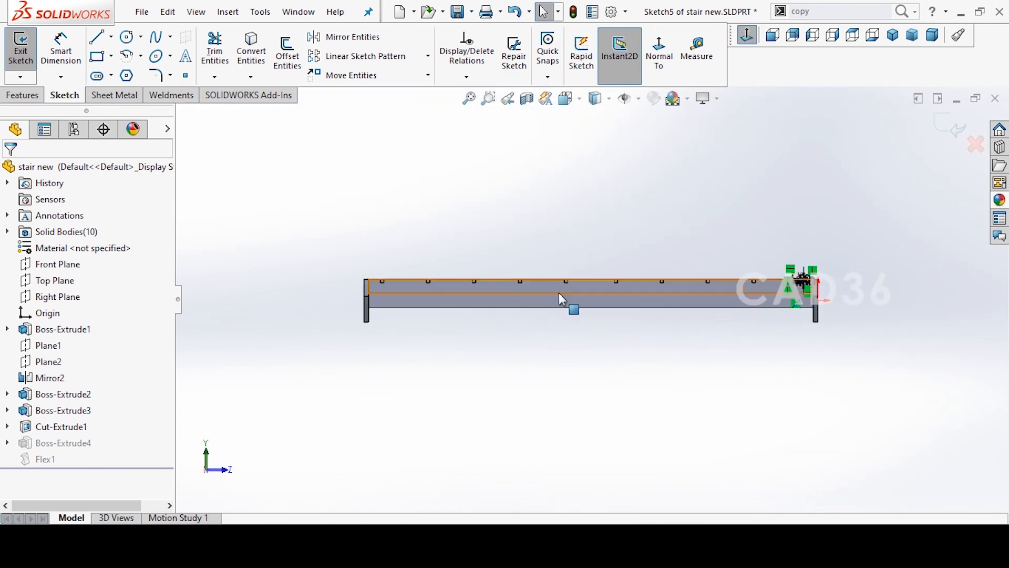
scroll(799, 271, down, 5)
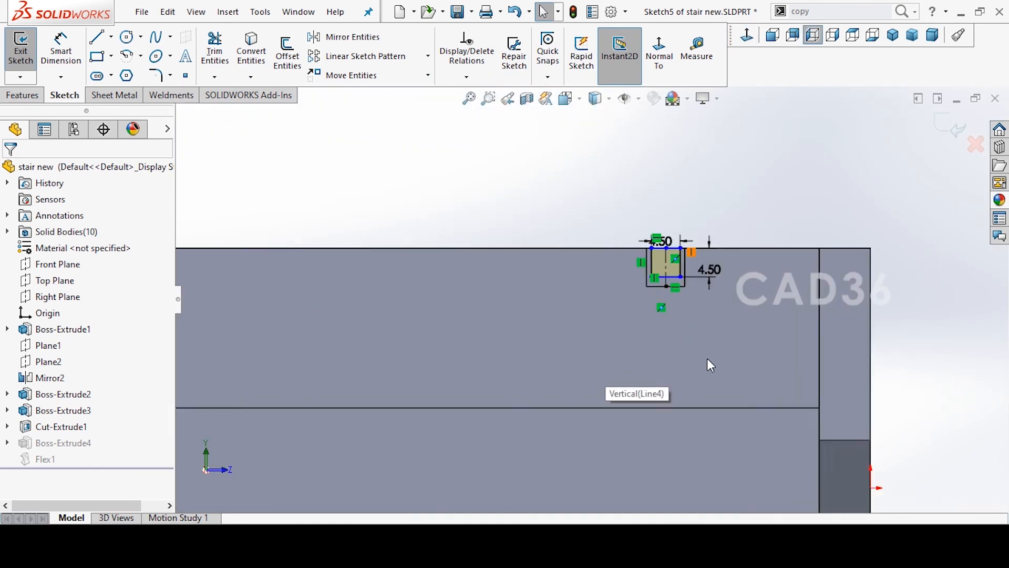
scroll(711, 366, down, 1)
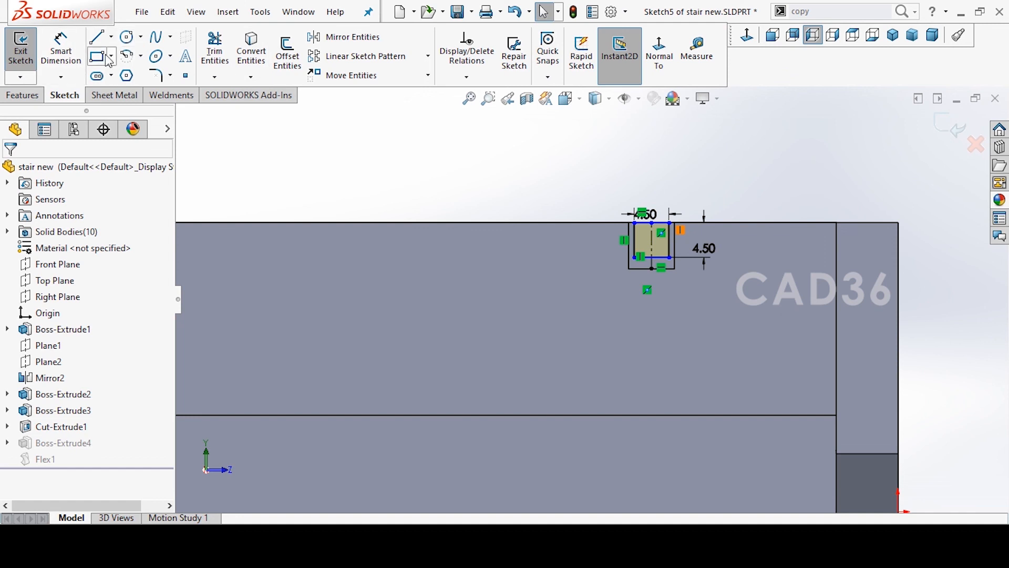
Copy the square, its centerline and dimensions into the adjacent notch, using the notches' upper-right corners as start and end points.
click(429, 75)
click(388, 114)
scroll(630, 189, down, 2)
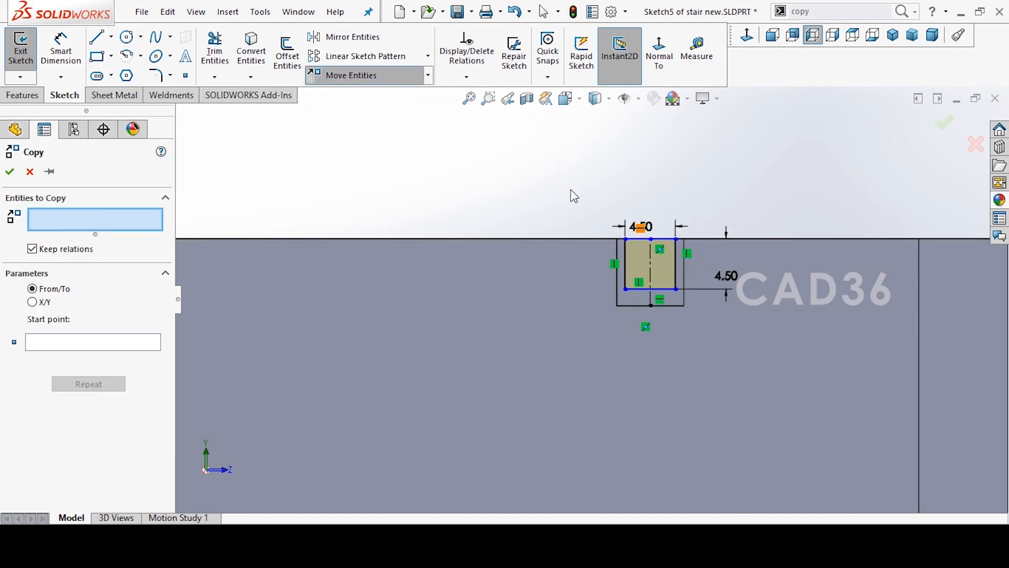
mouse_move(510, 164)
mouse_down()
mouse_move(738, 408)
mouse_move(763, 384)
mouse_up()
scroll(694, 307, up, 2)
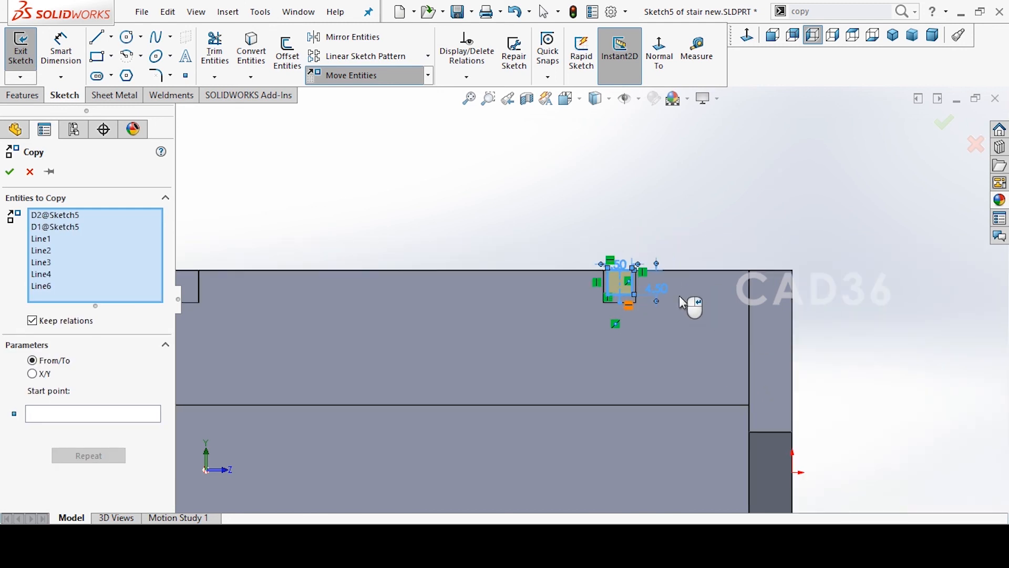
right_click(687, 247)
scroll(640, 279, down, 3)
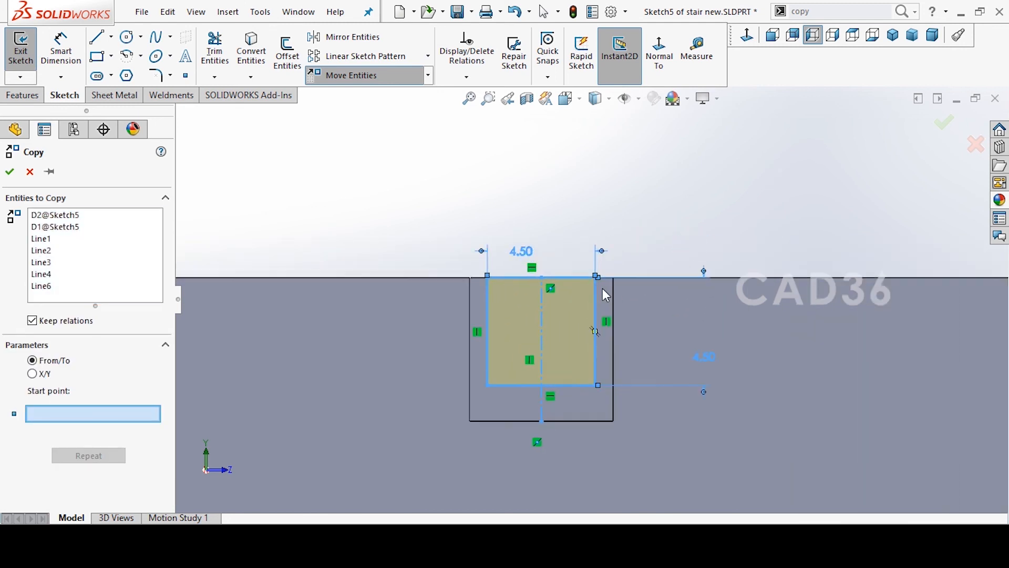
click(616, 279)
scroll(873, 314, up, 5)
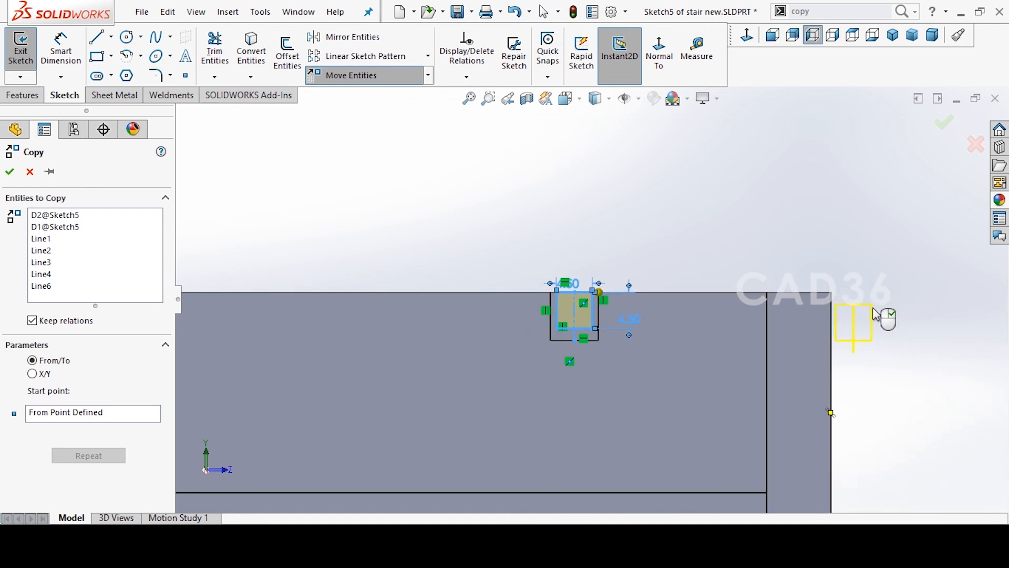
scroll(217, 316, down, 4)
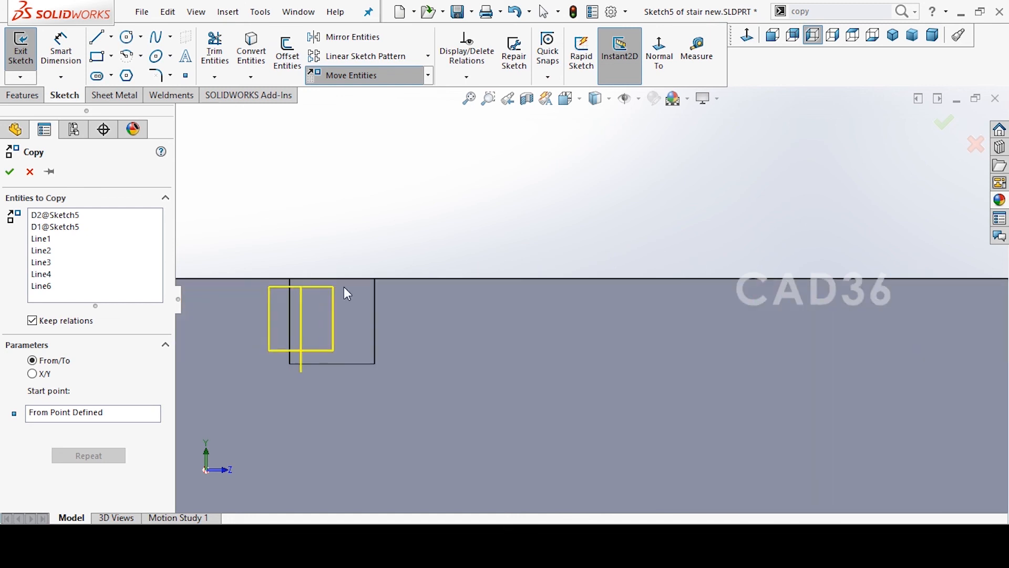
click(385, 283)
Copy the dimensioned square into the following notches until five notches hold a profile, and exit the sketch to rebuild the rods.
scroll(691, 285, up, 4)
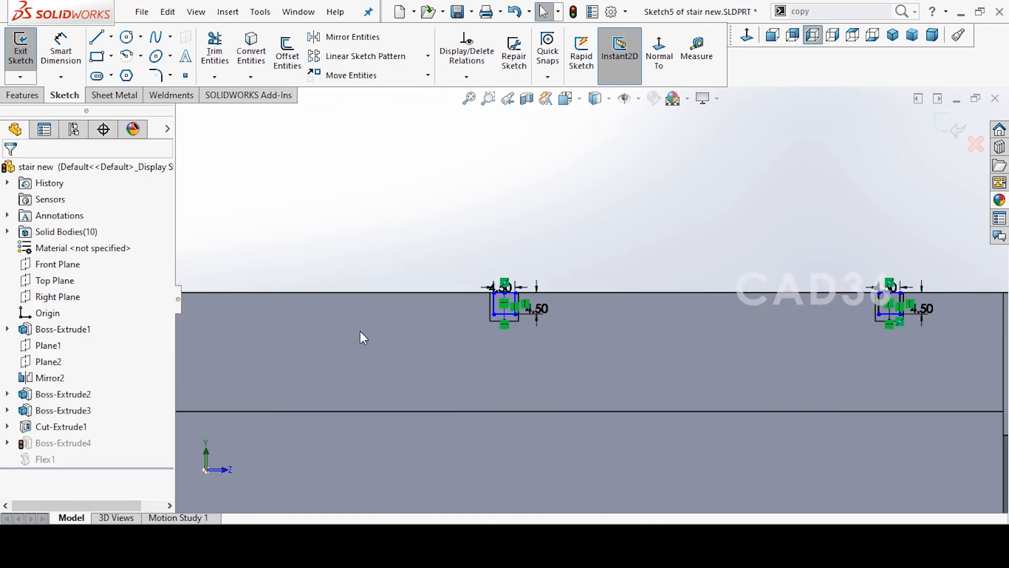
scroll(365, 338, down, 3)
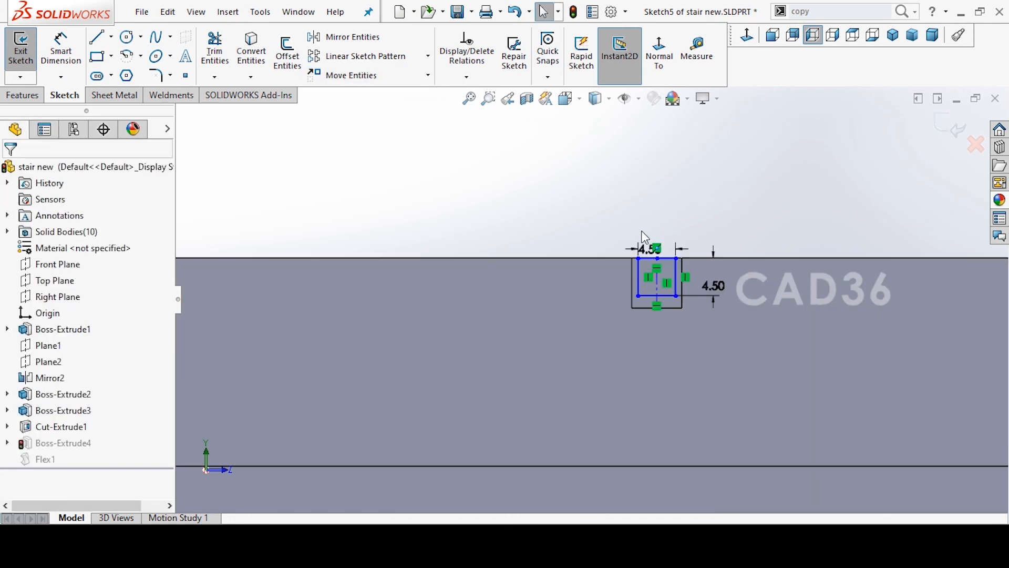
click(429, 75)
click(349, 112)
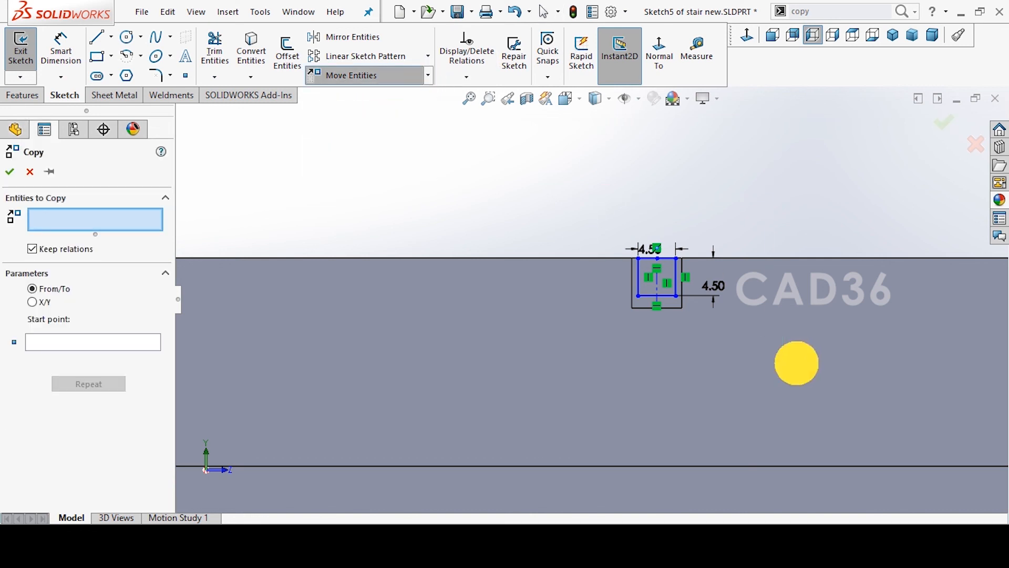
drag(797, 363, 616, 218)
right_click(662, 190)
scroll(683, 252, down, 2)
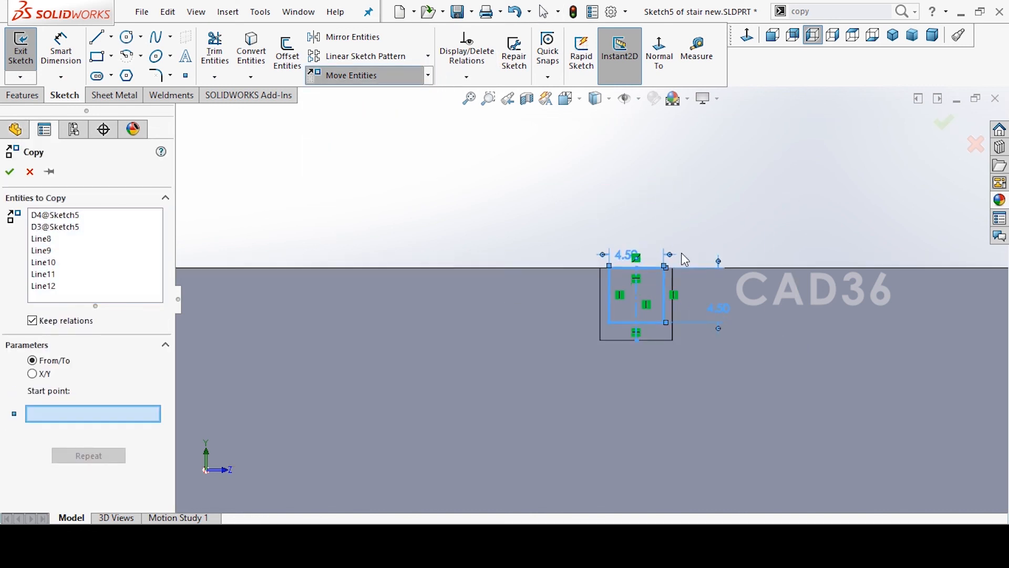
scroll(686, 260, down, 2)
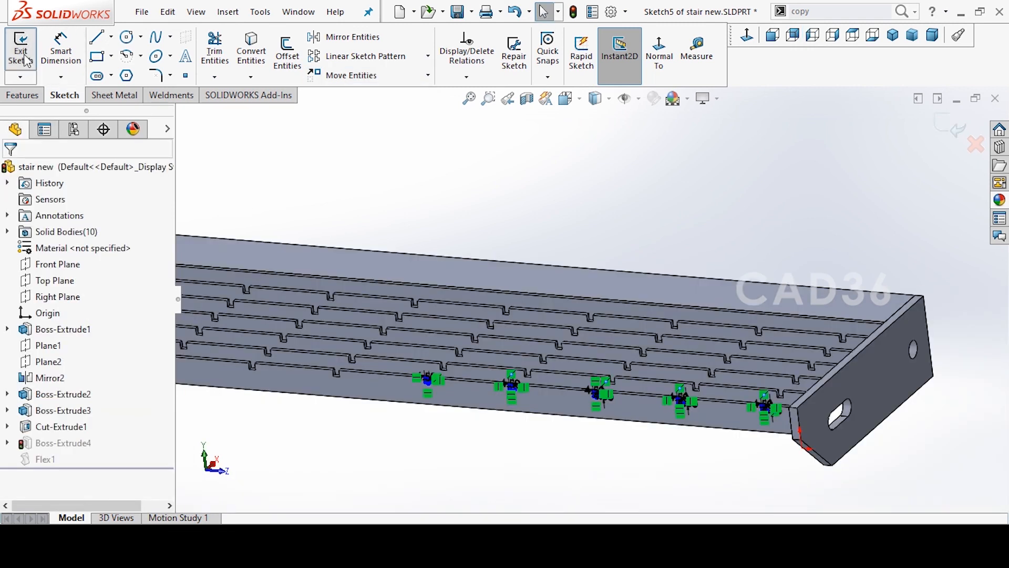
click(18, 52)
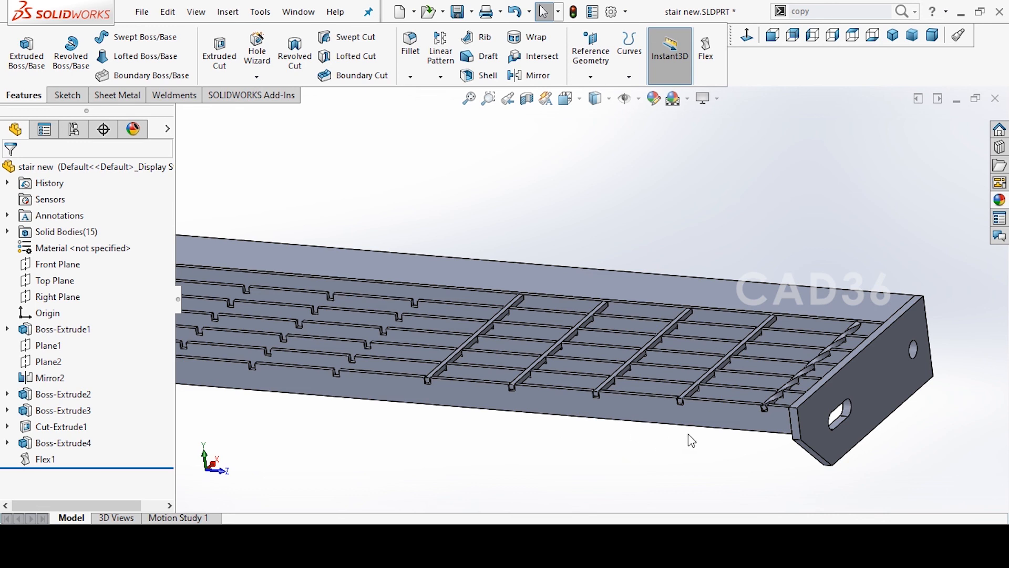
Twist the second square rod with a Flex feature, using Twisting with hard edges and a 600-degree angle.
scroll(692, 440, down, 3)
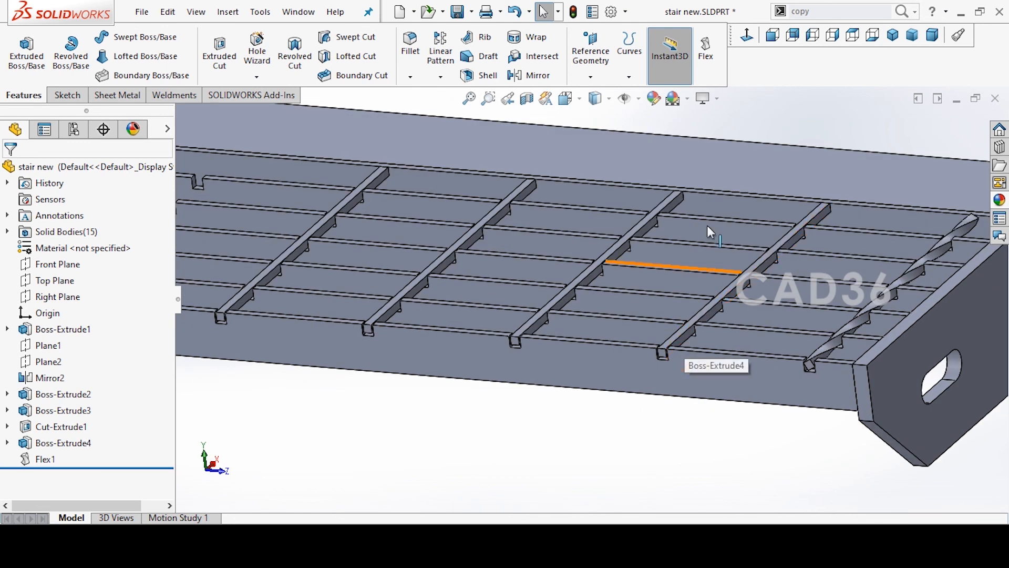
click(706, 51)
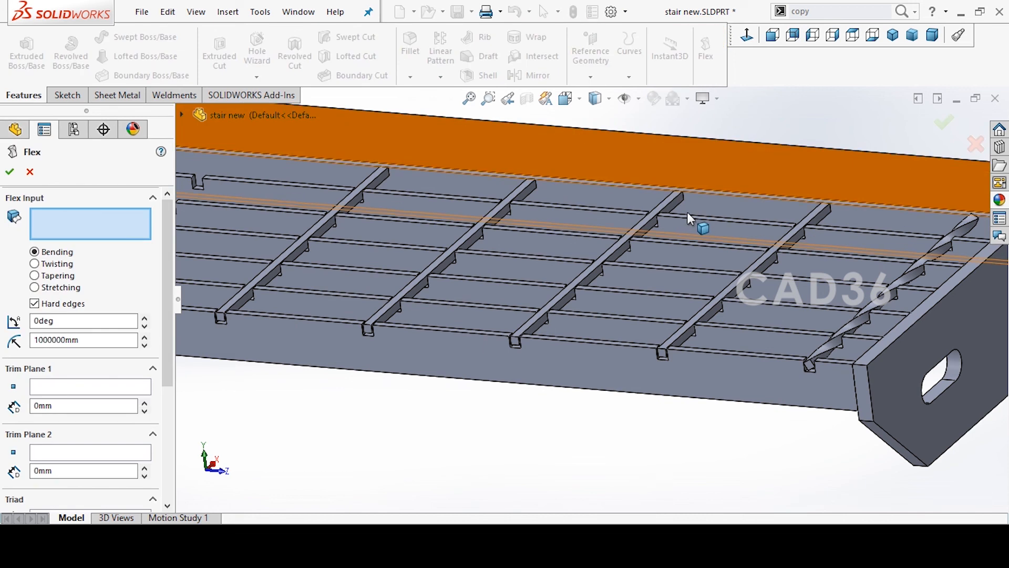
click(683, 339)
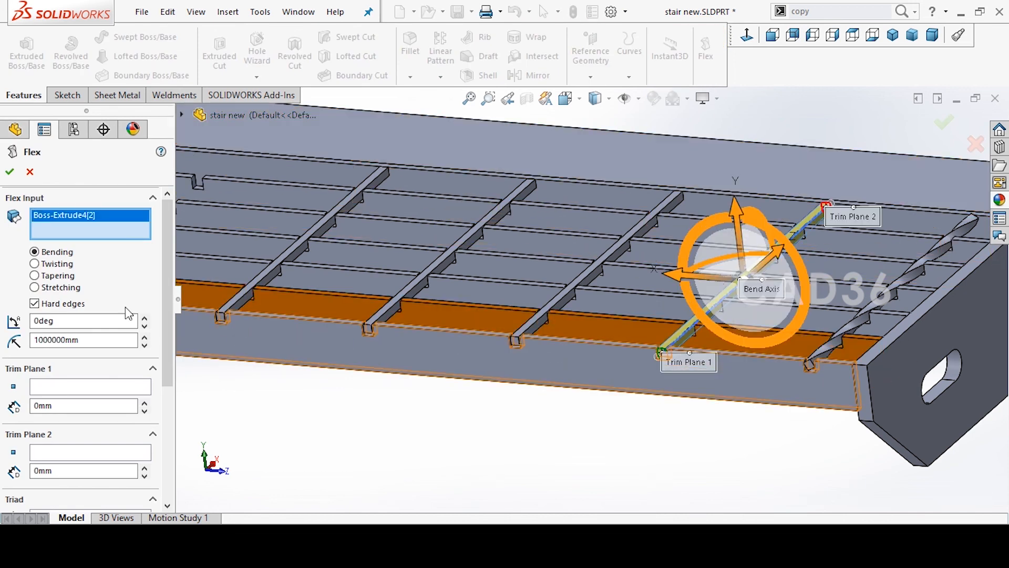
click(115, 342)
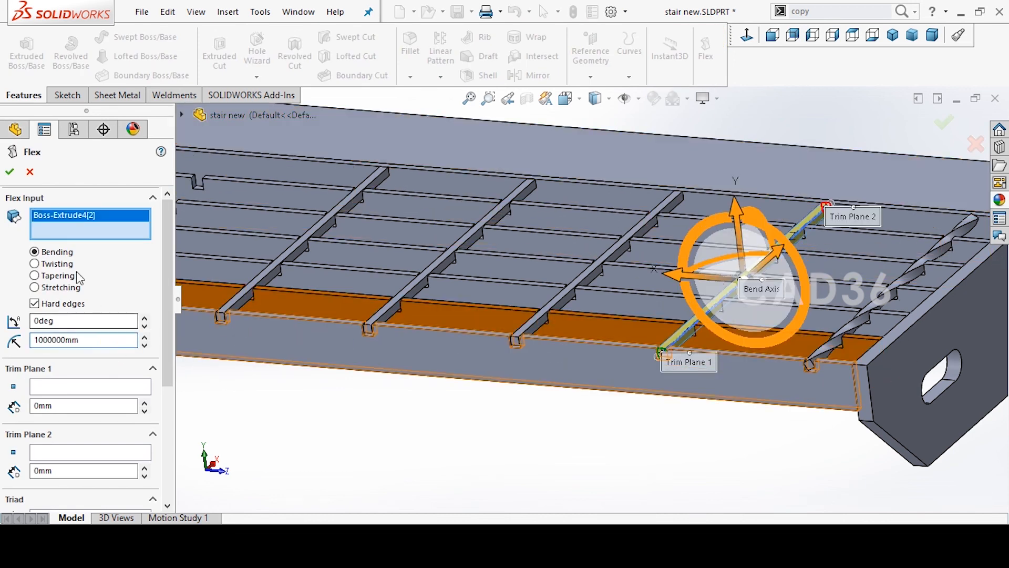
click(56, 264)
double_click(78, 319)
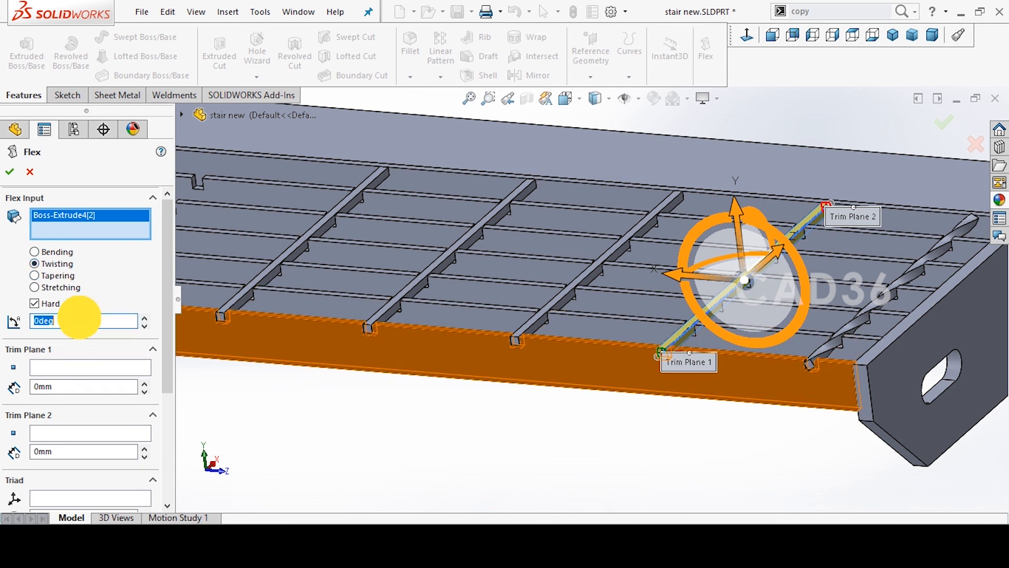
text(600)
key(Return)
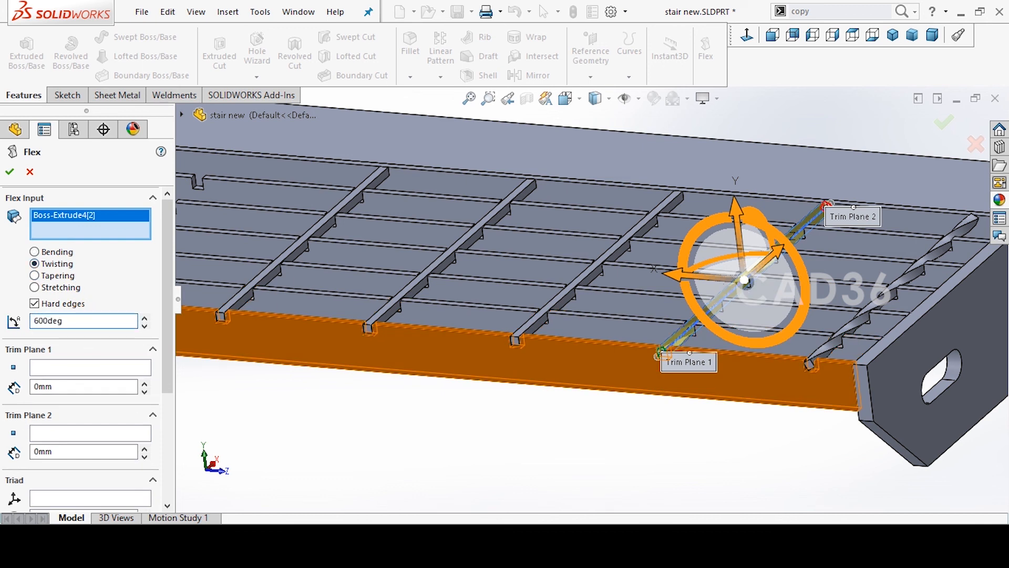
click(9, 171)
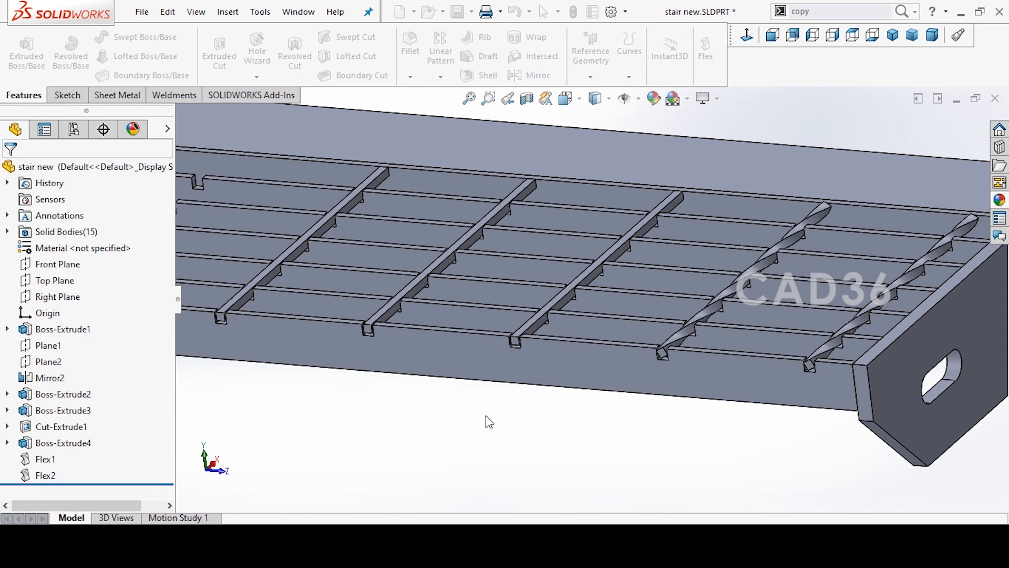
Apply a Twisting Flex feature with hard edges to the third square rod, matching the twist of the previous rods.
click(705, 50)
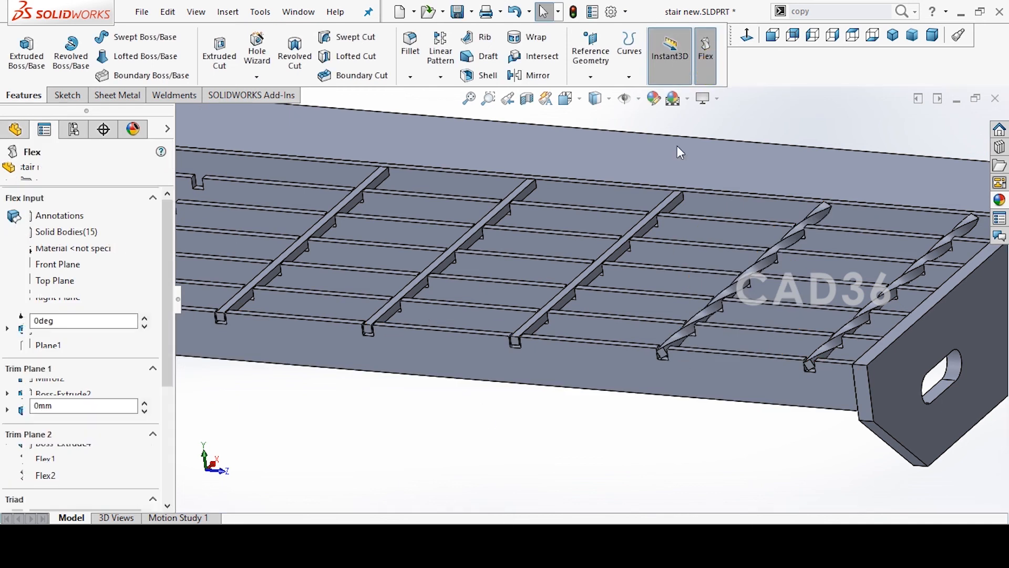
click(532, 323)
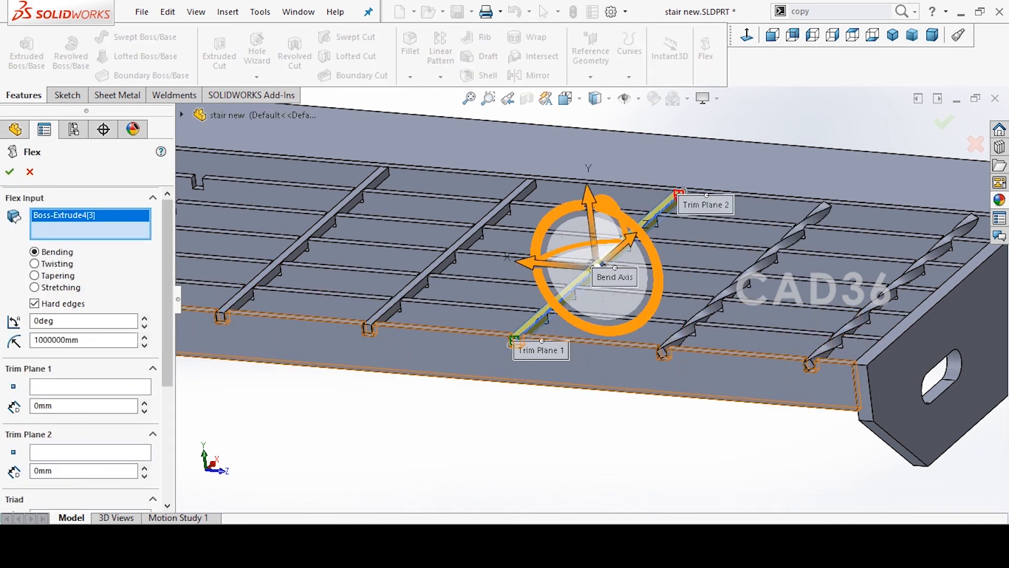
click(59, 264)
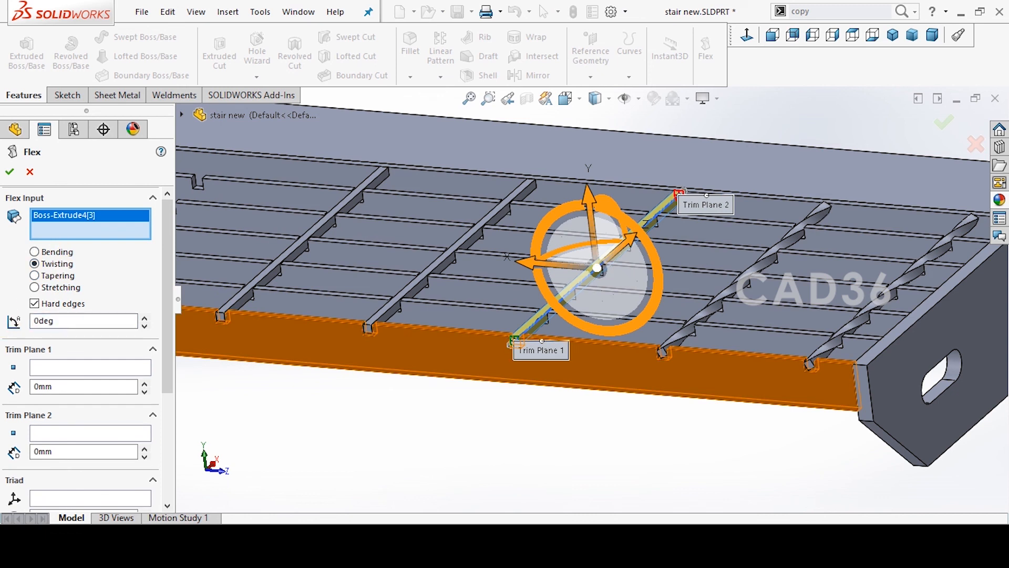
drag(70, 323, 32, 326)
click(9, 171)
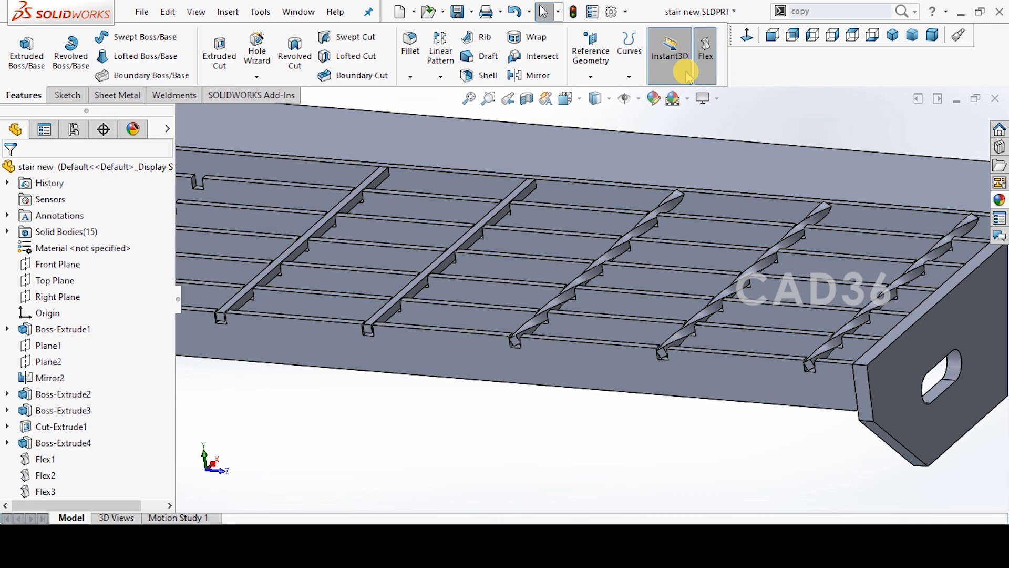
Apply a Flex feature to the fourth square rod, using Twisting with hard edges and a 600-degree angle.
click(706, 51)
click(386, 312)
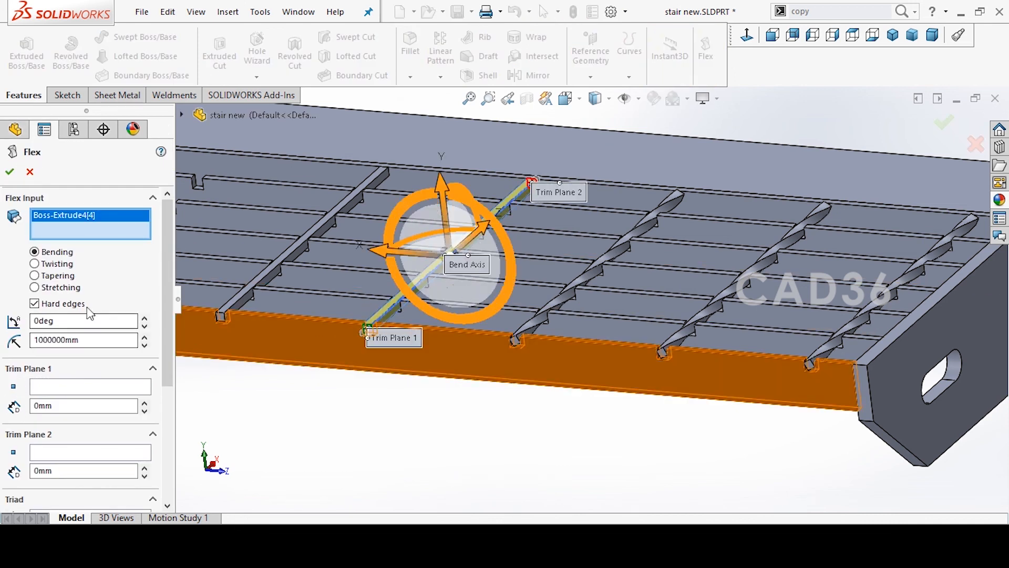
click(58, 263)
double_click(34, 321)
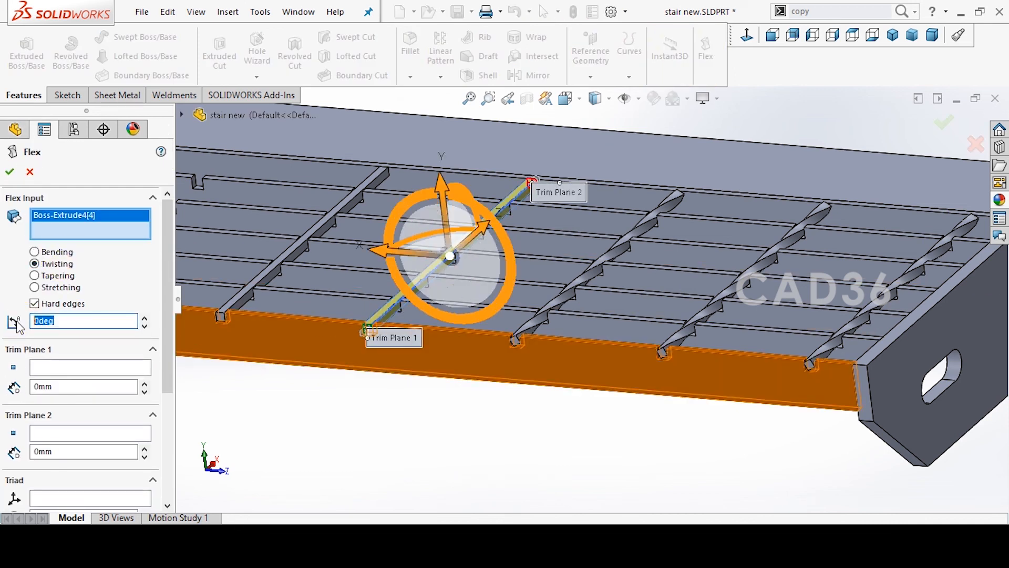
text(6)
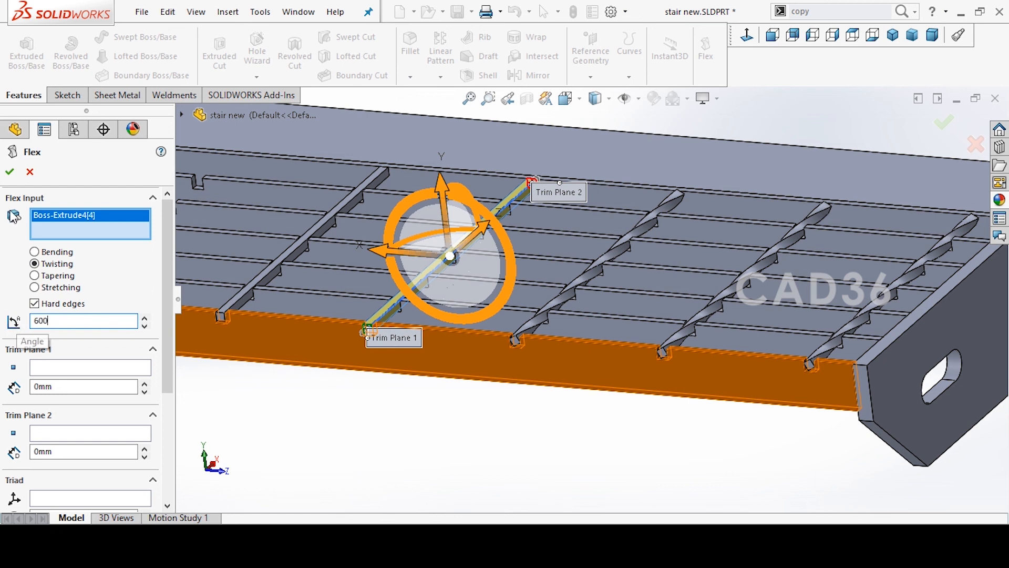
text(00)
click(10, 171)
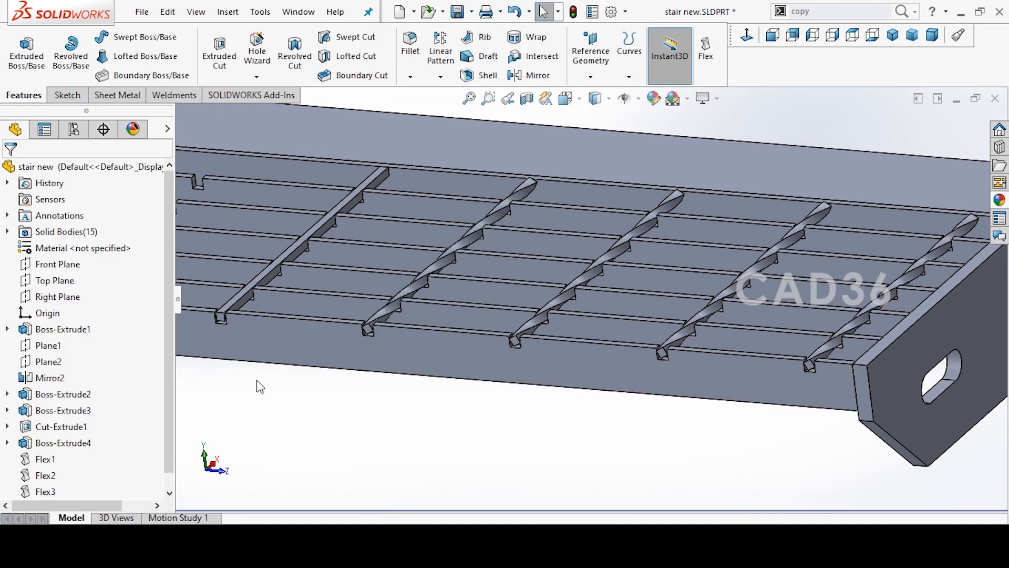
Twist the fifth and last untwisted square rod by 600 degrees with a hard-edged Flex feature.
click(705, 50)
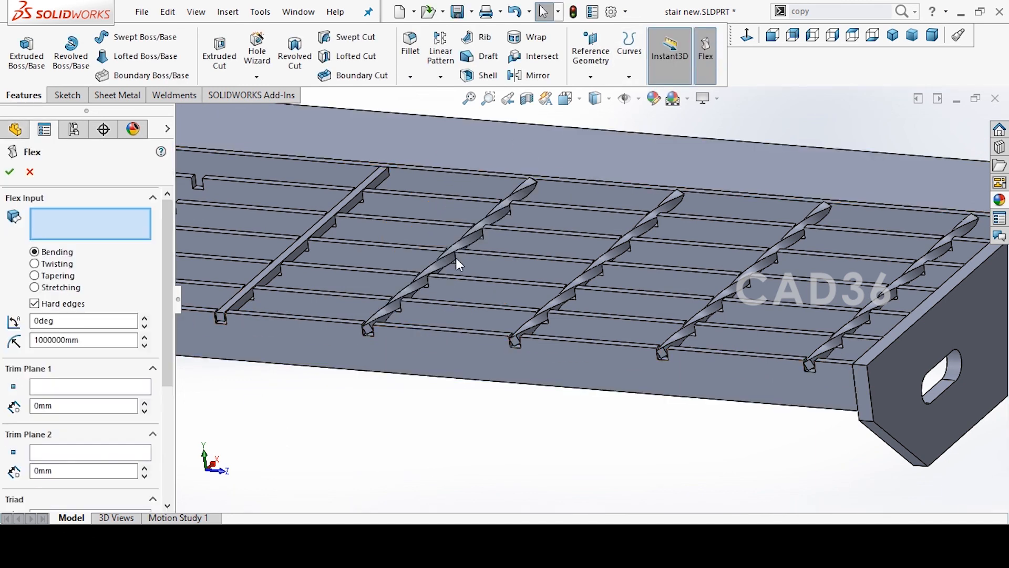
click(241, 296)
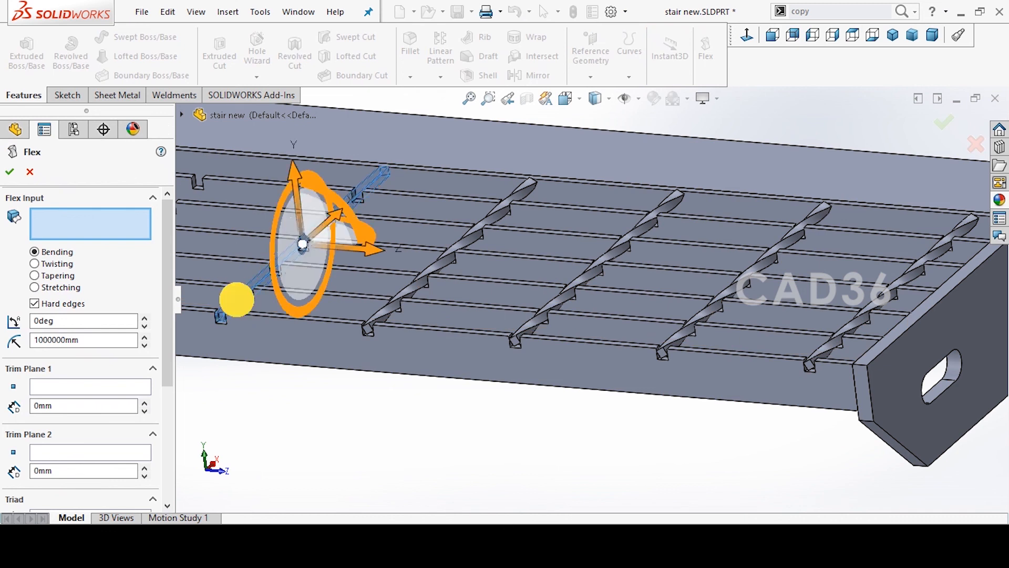
click(53, 263)
double_click(79, 320)
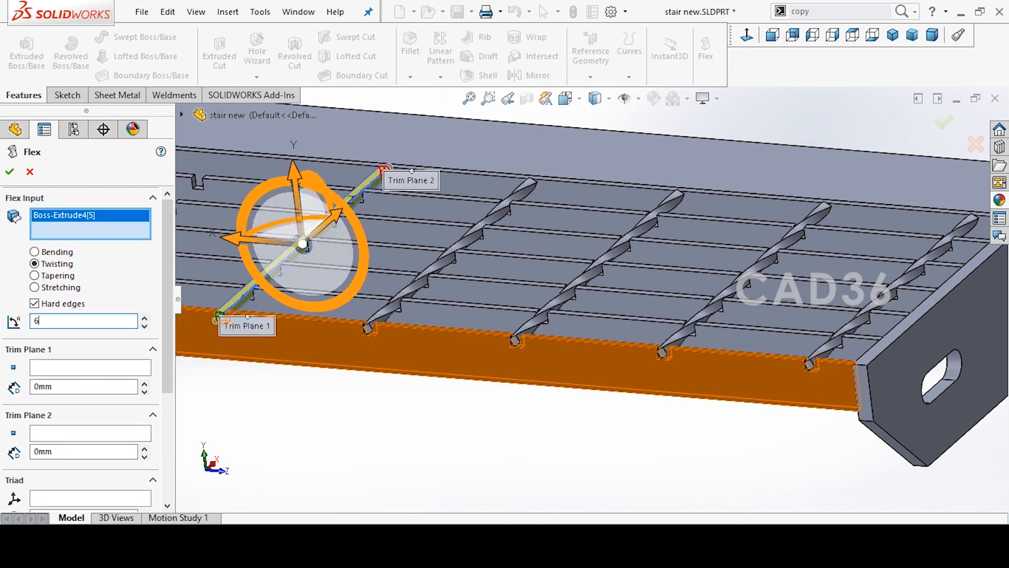
text(600)
key(Return)
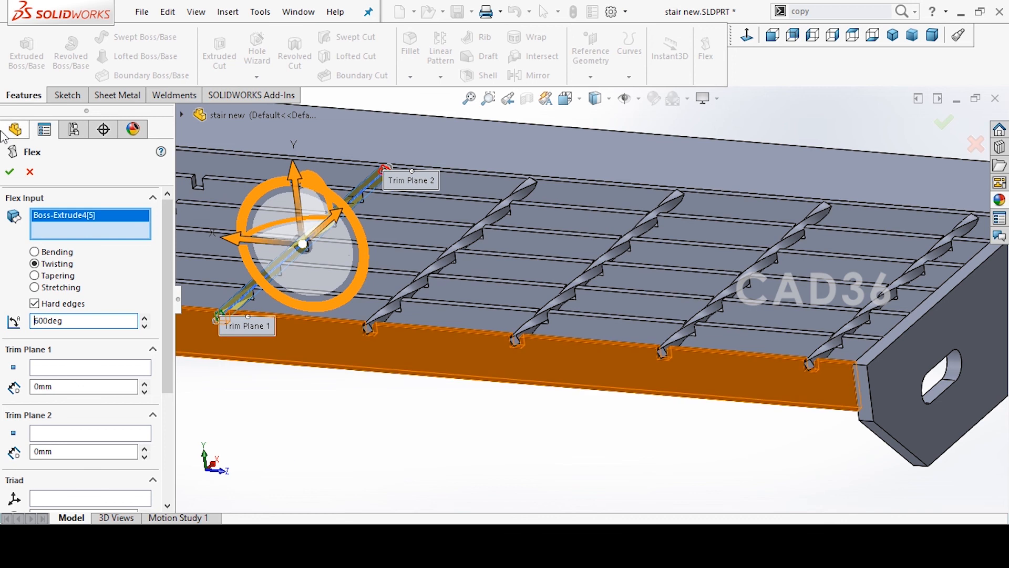
click(13, 173)
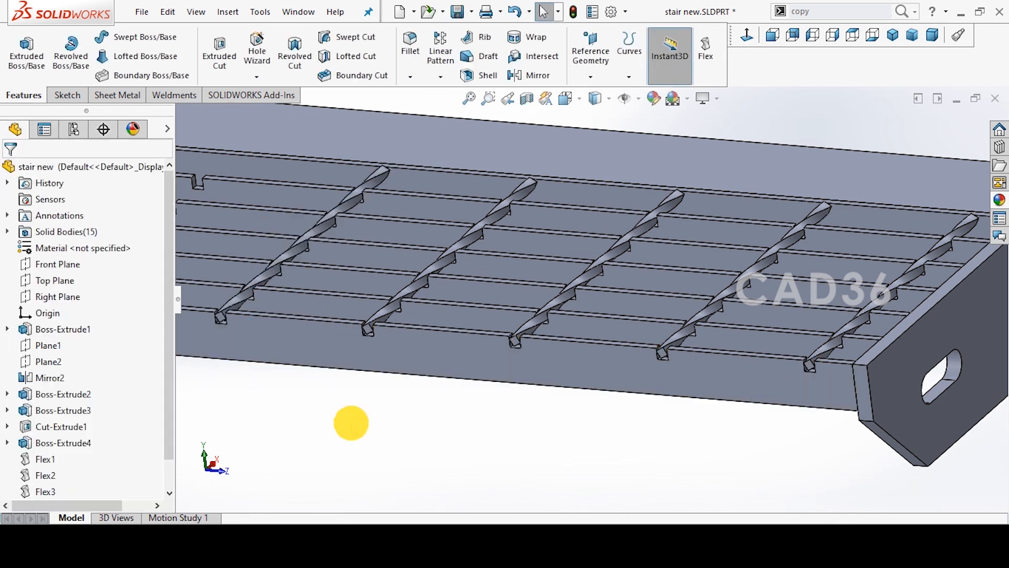
Mirror the five twisted rod bodies, Flex1 to Flex5, across Plane1 into the empty notches, without merging solids.
key(f)
scroll(308, 289, down, 5)
scroll(546, 320, up, 2)
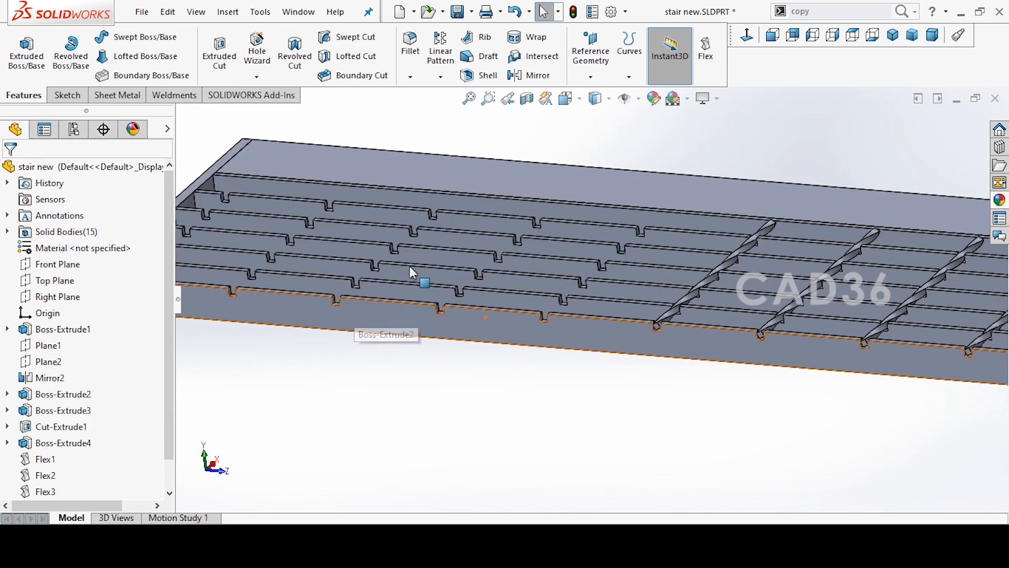
click(440, 77)
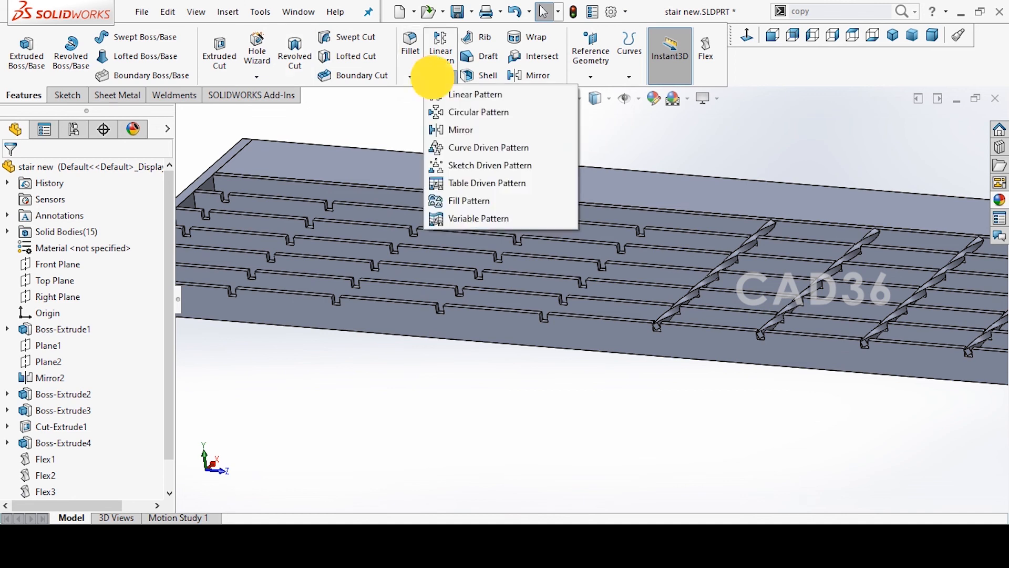
click(435, 130)
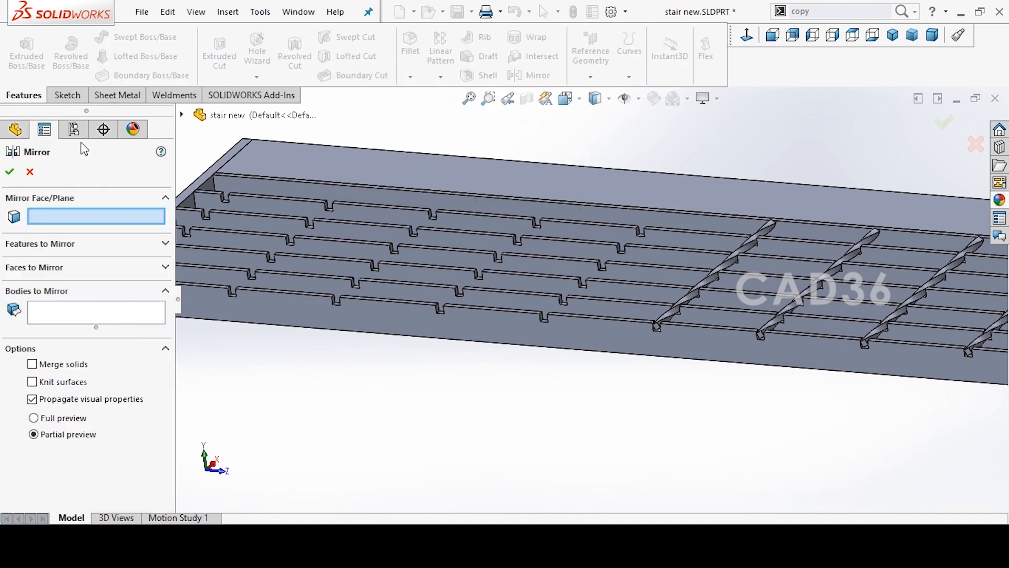
click(22, 134)
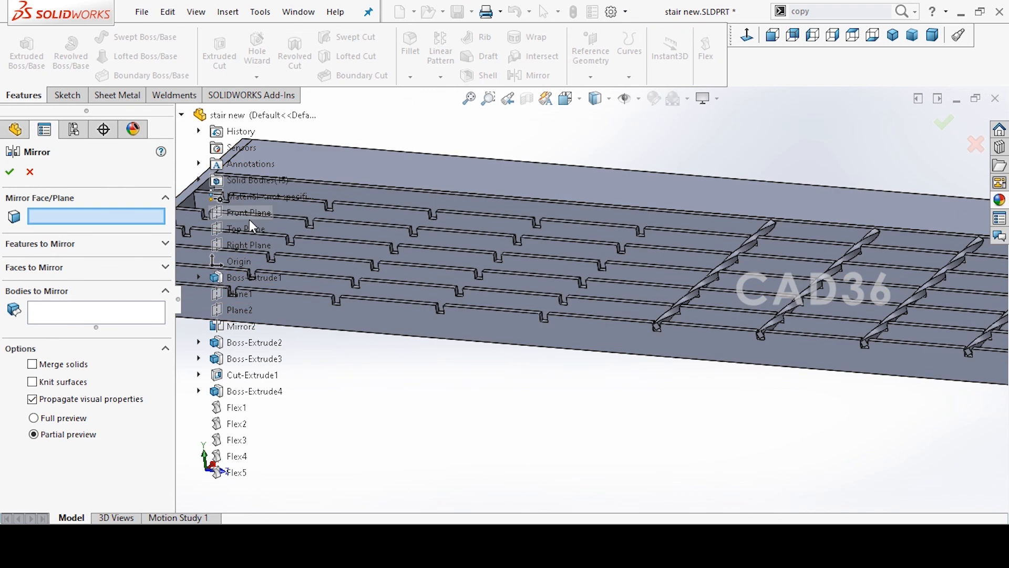
key(f)
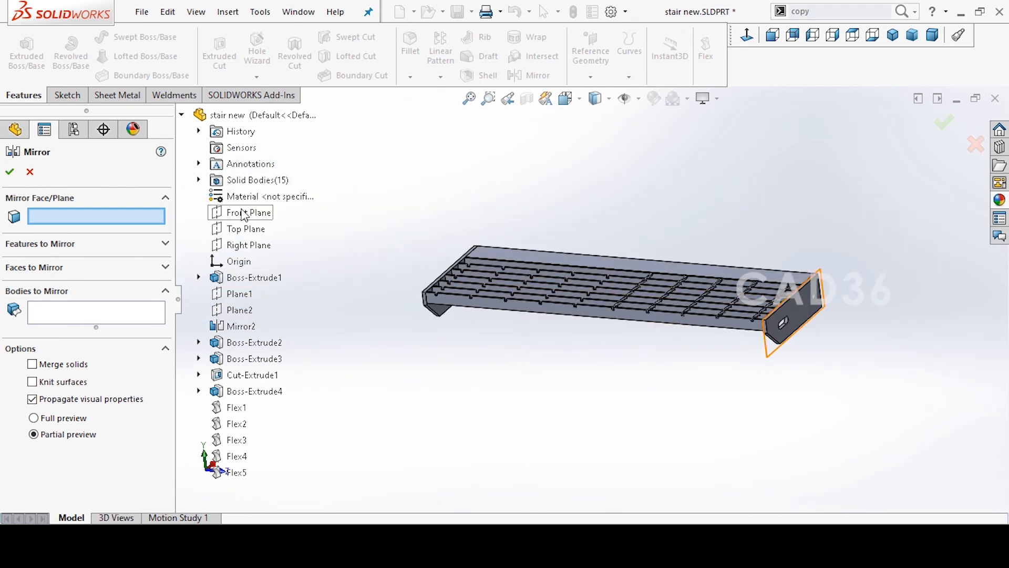
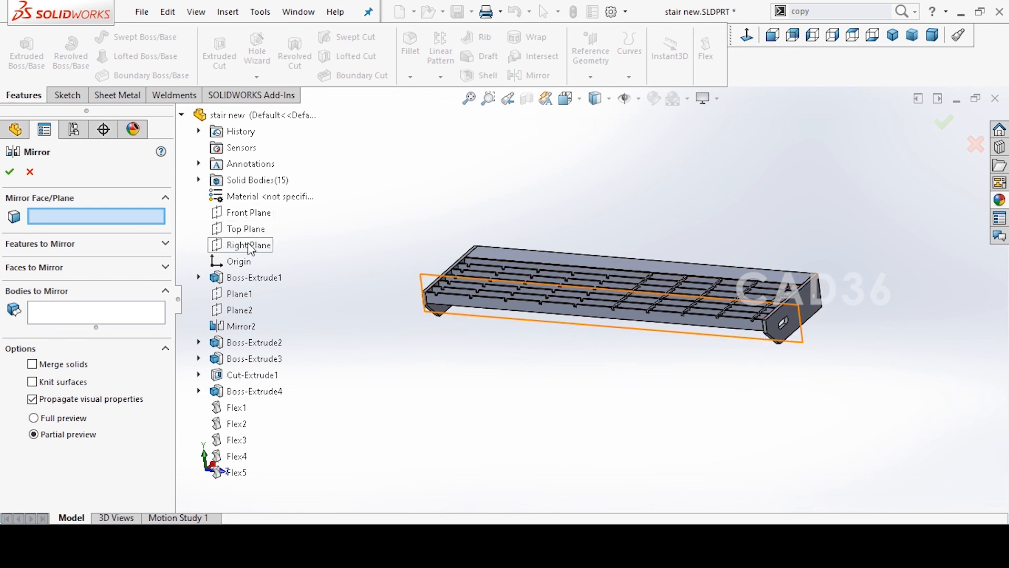
click(243, 302)
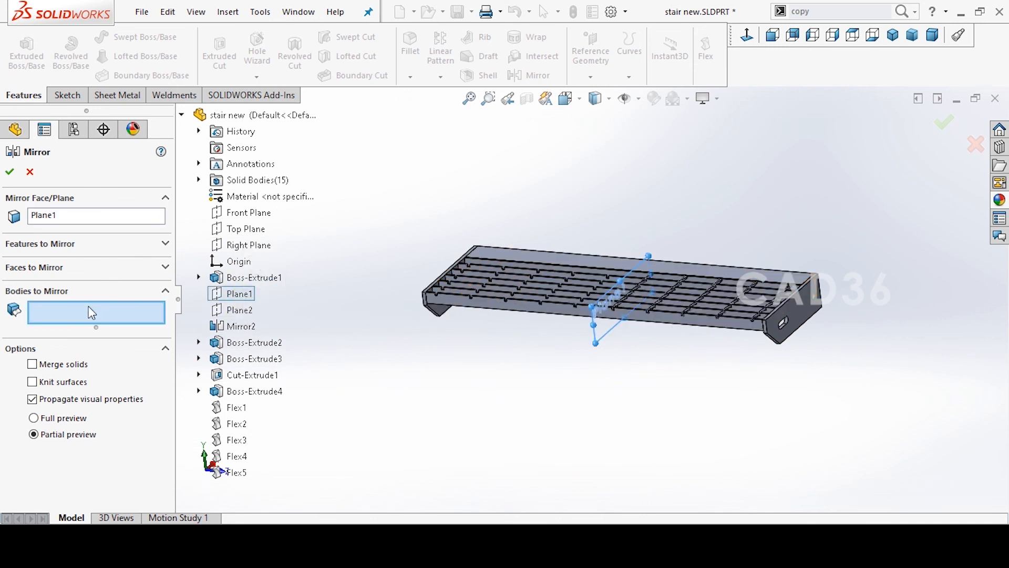
scroll(718, 357, down, 5)
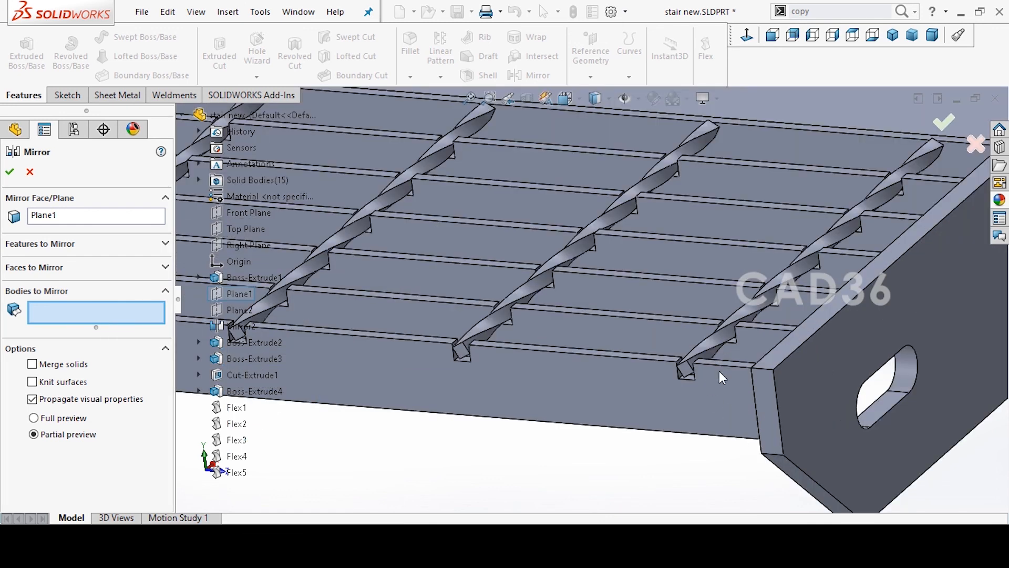
click(711, 349)
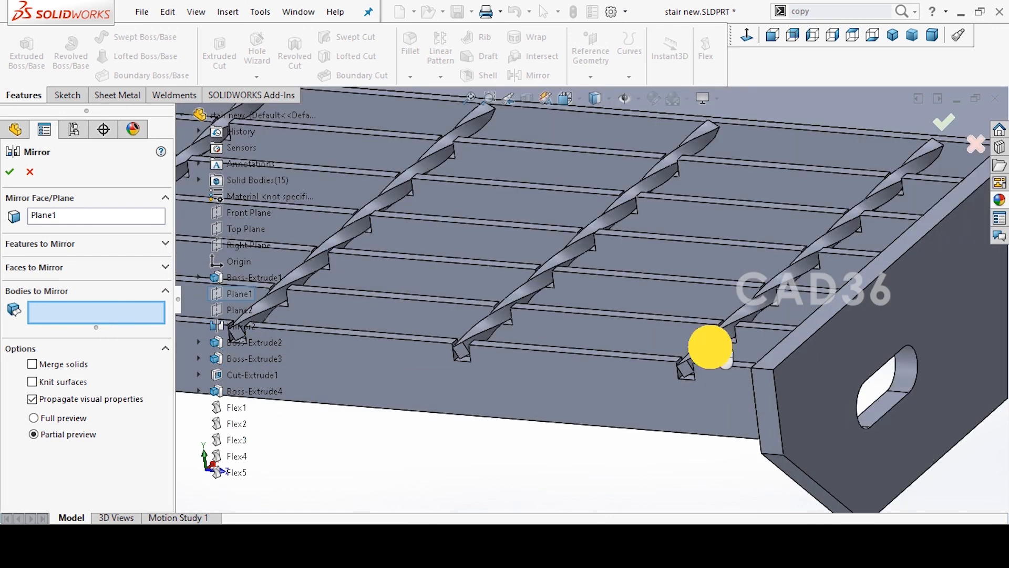
click(492, 332)
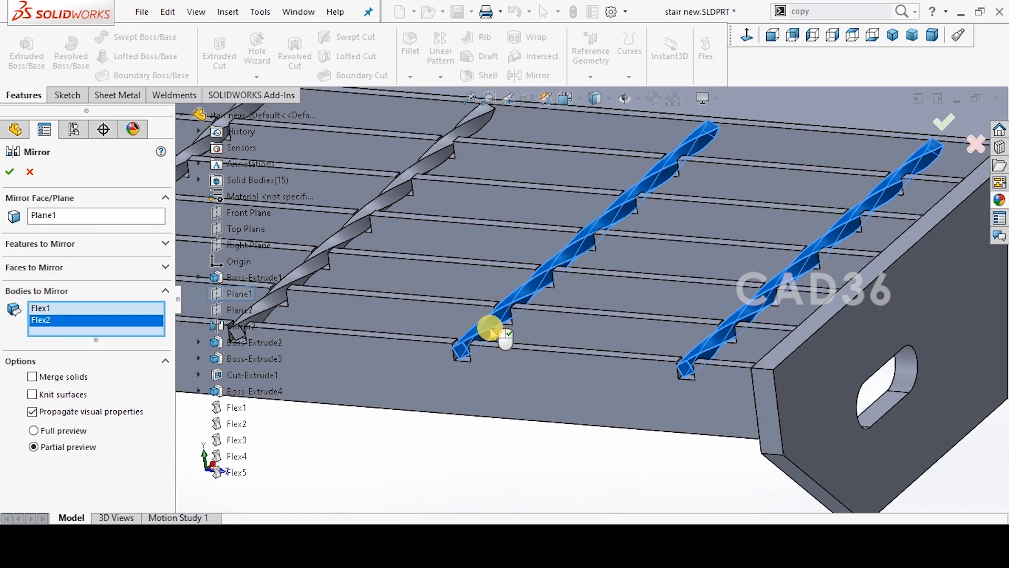
click(307, 273)
scroll(676, 342, up, 3)
scroll(401, 305, down, 5)
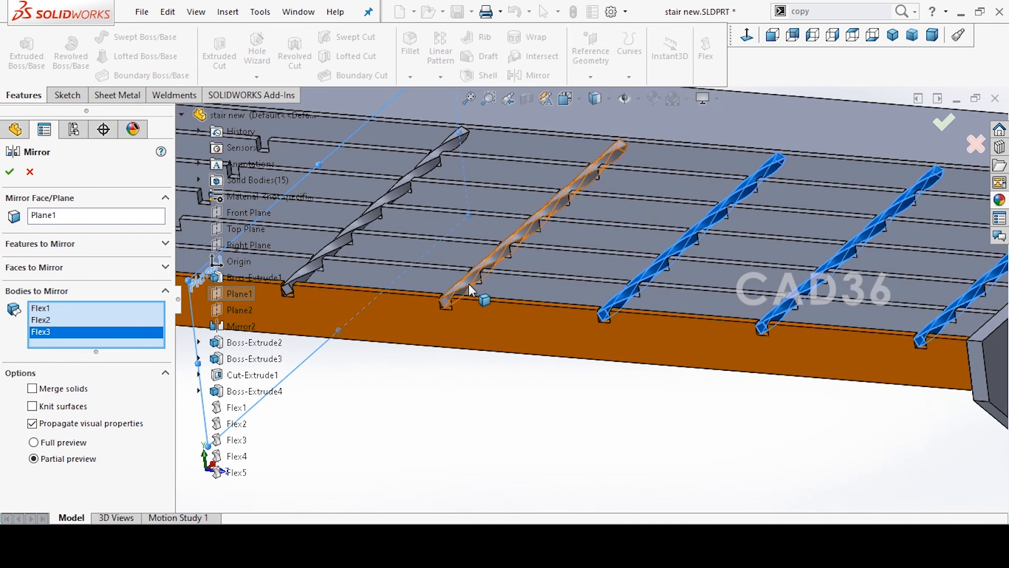
click(446, 288)
click(318, 268)
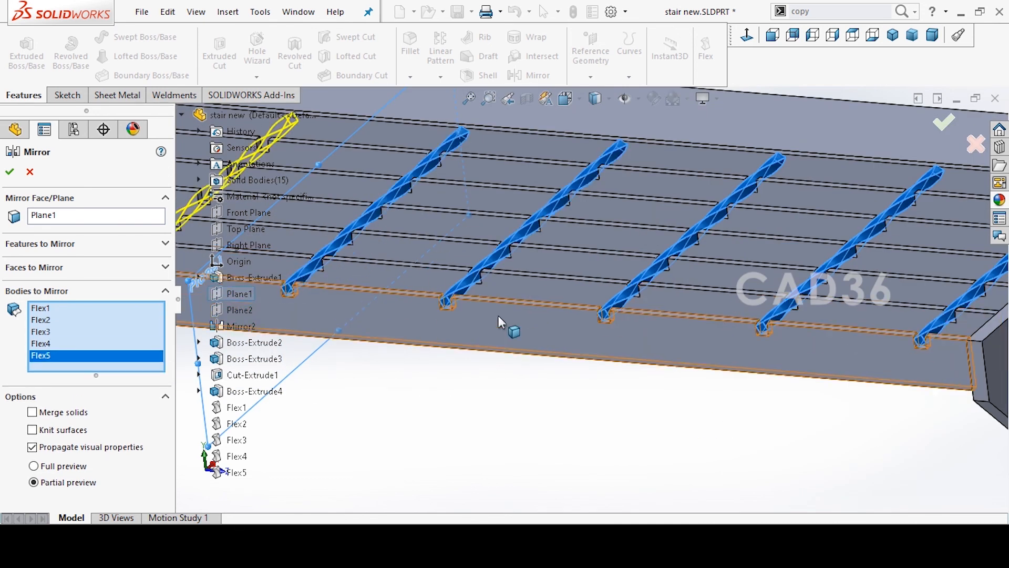
click(10, 174)
scroll(356, 360, up, 3)
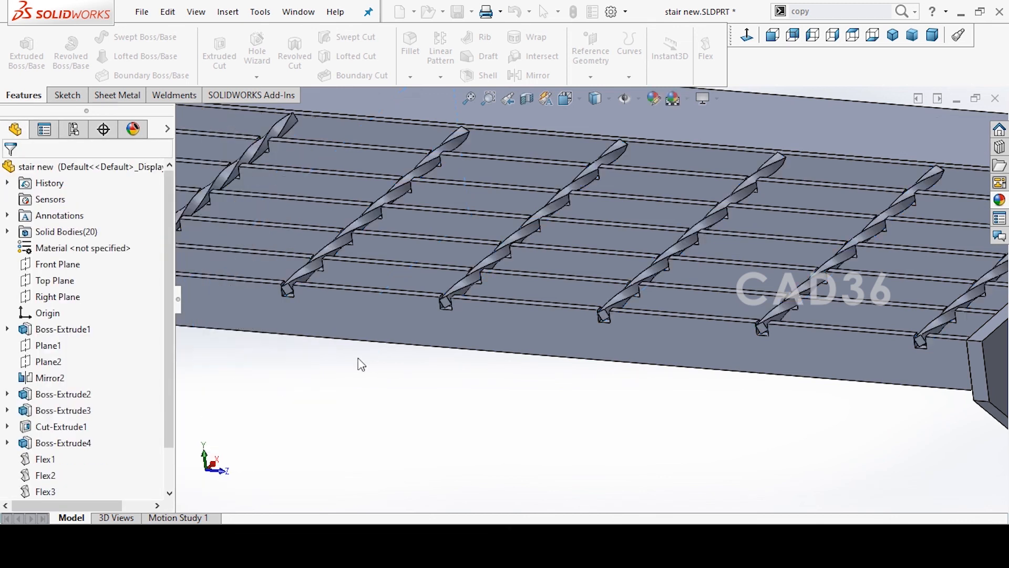
scroll(720, 342, up, 4)
scroll(342, 258, down, 3)
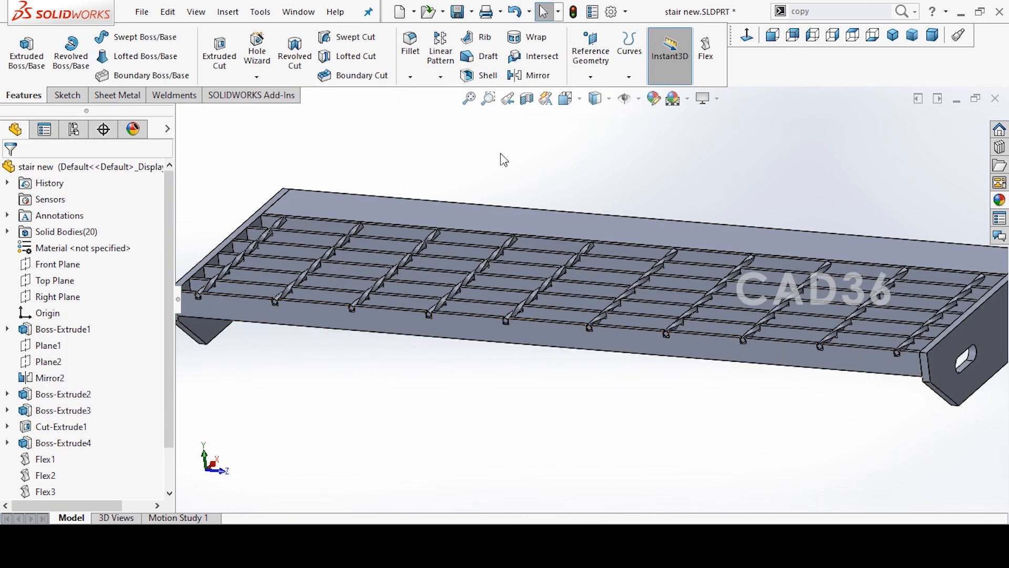
middle_drag(883, 178, 847, 263)
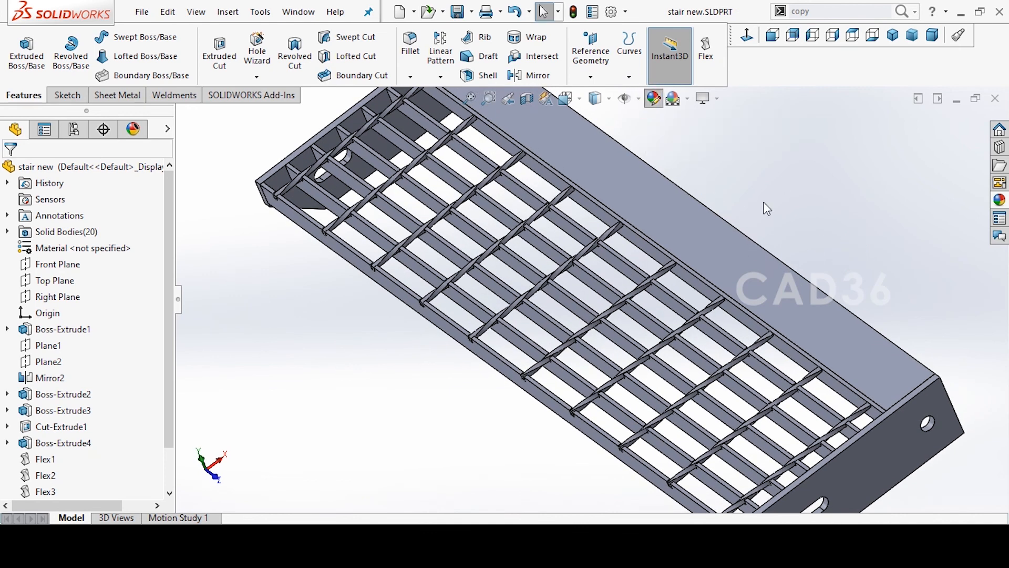
Assign ASTM A36 Steel from the SOLIDWORKS Steel materials to the whole stair part.
click(892, 36)
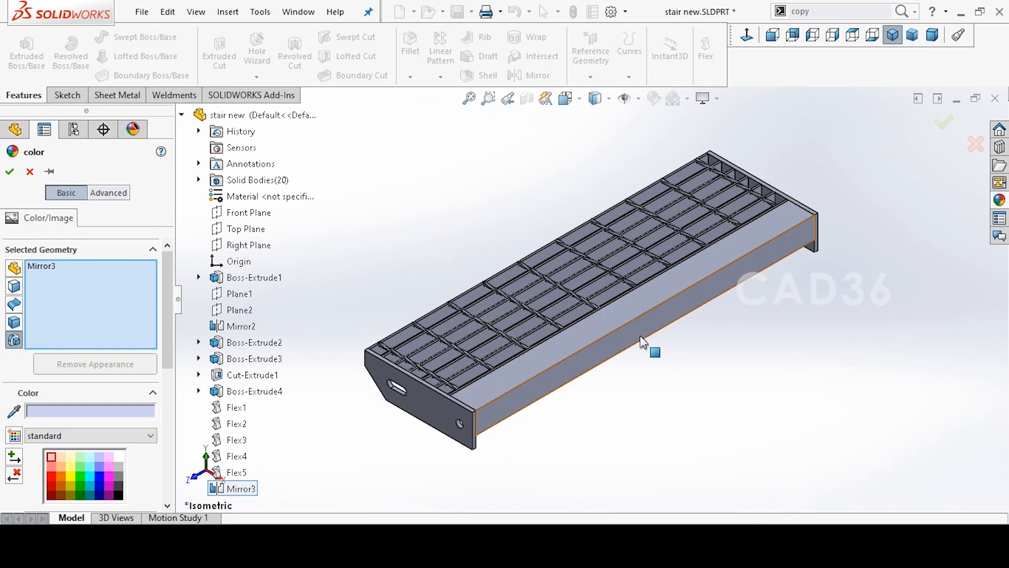
click(9, 171)
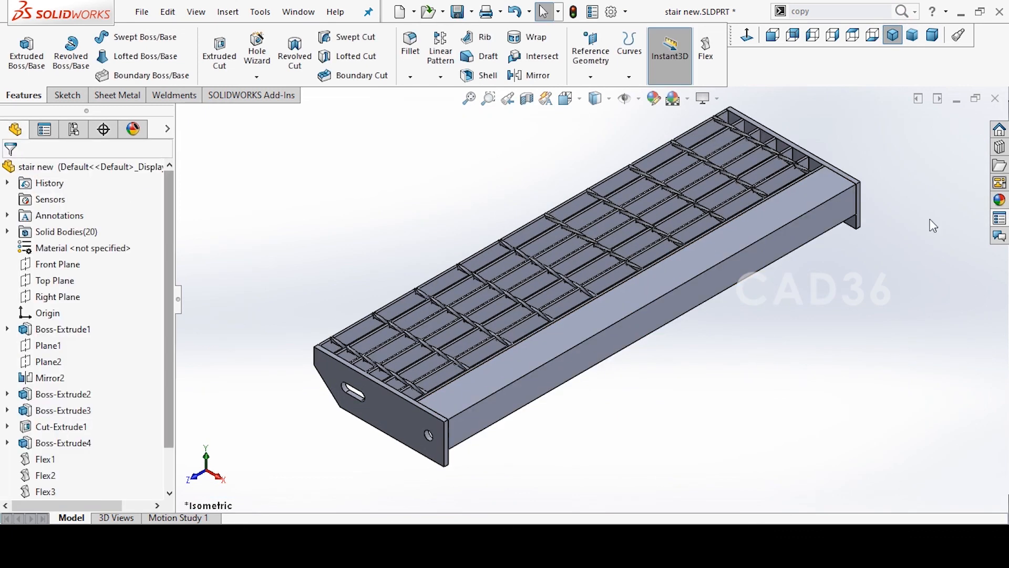
right_click(79, 249)
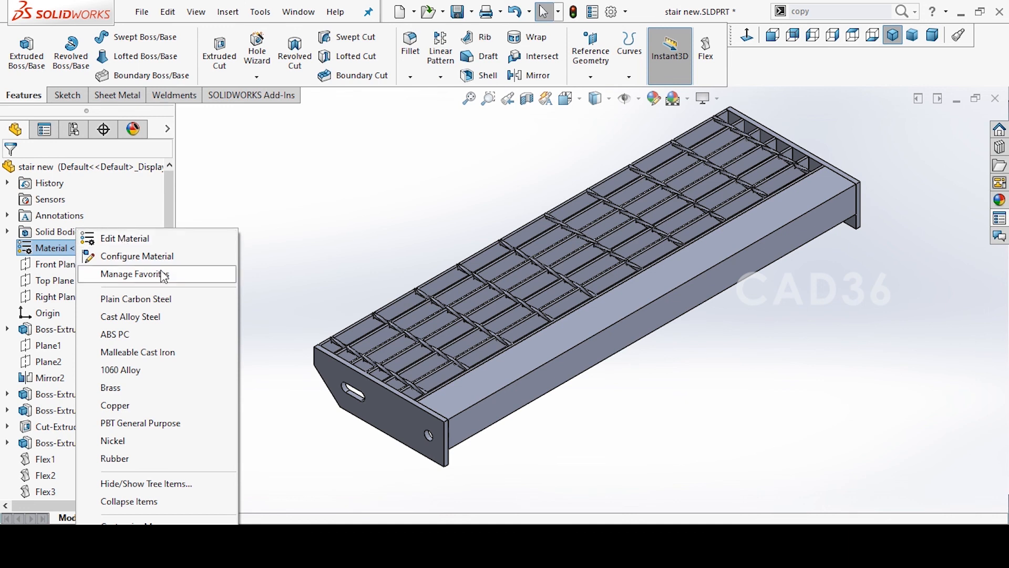
click(159, 238)
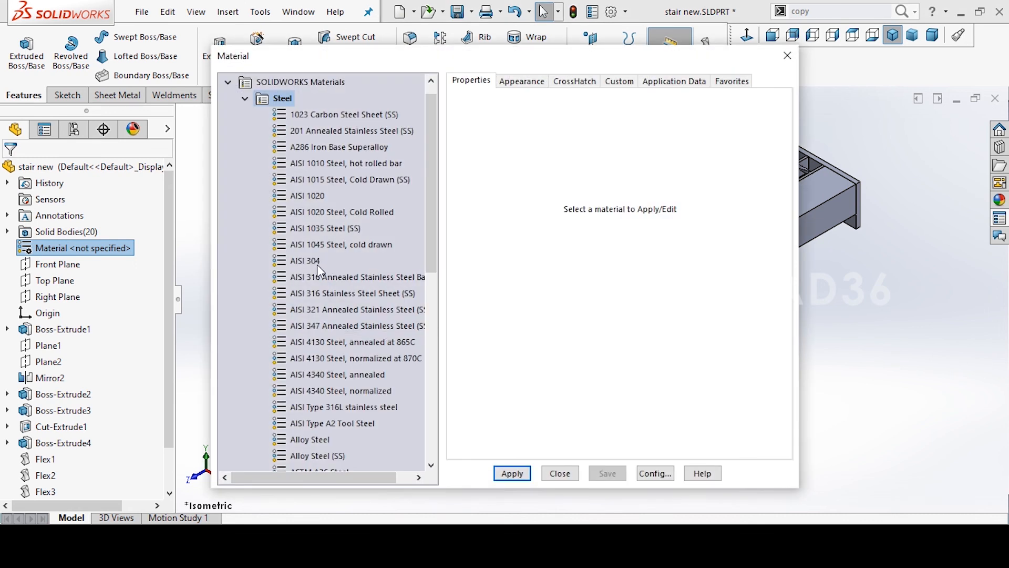
click(316, 244)
scroll(371, 283, down, 4)
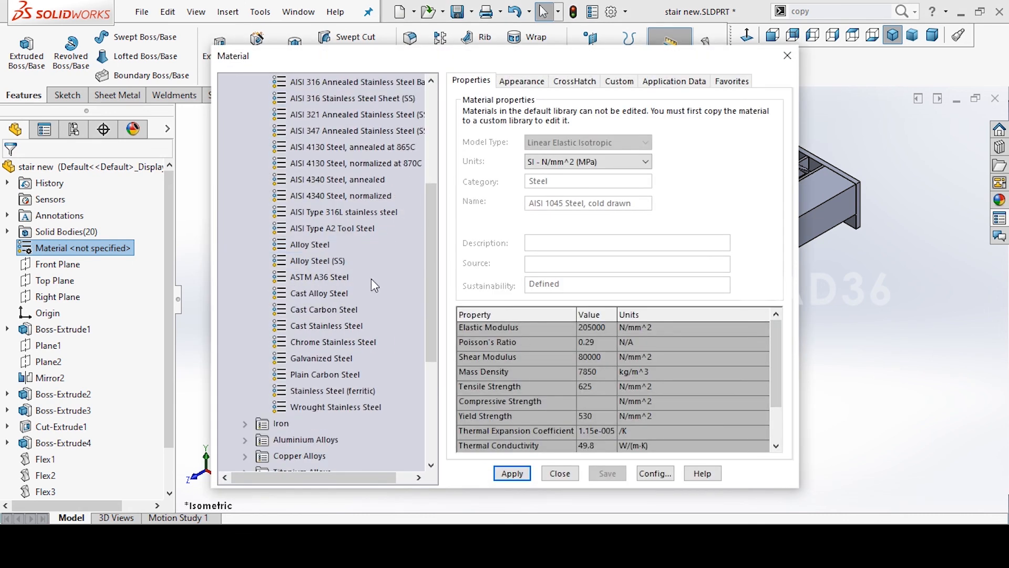
click(322, 248)
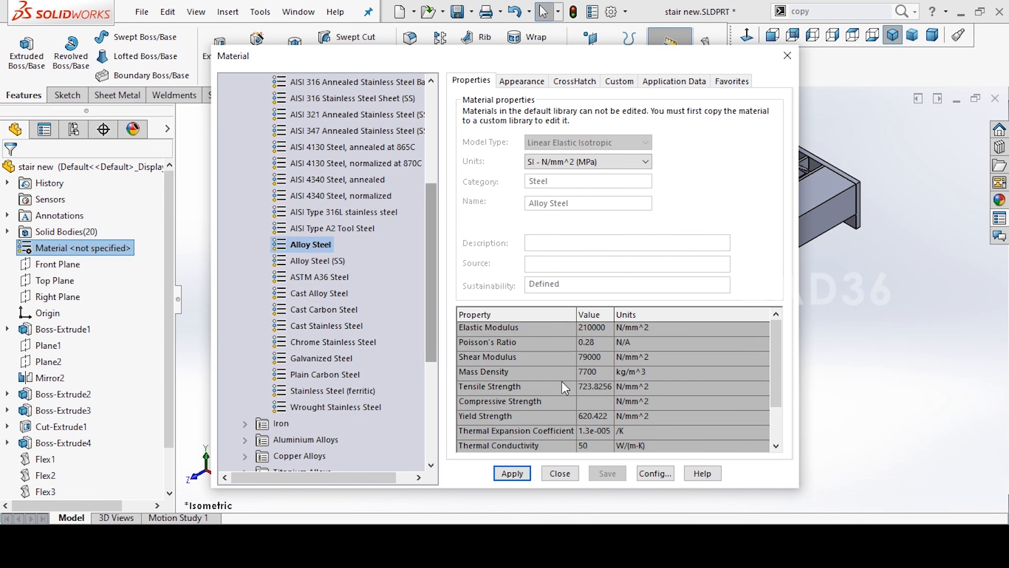
scroll(312, 267, up, 1)
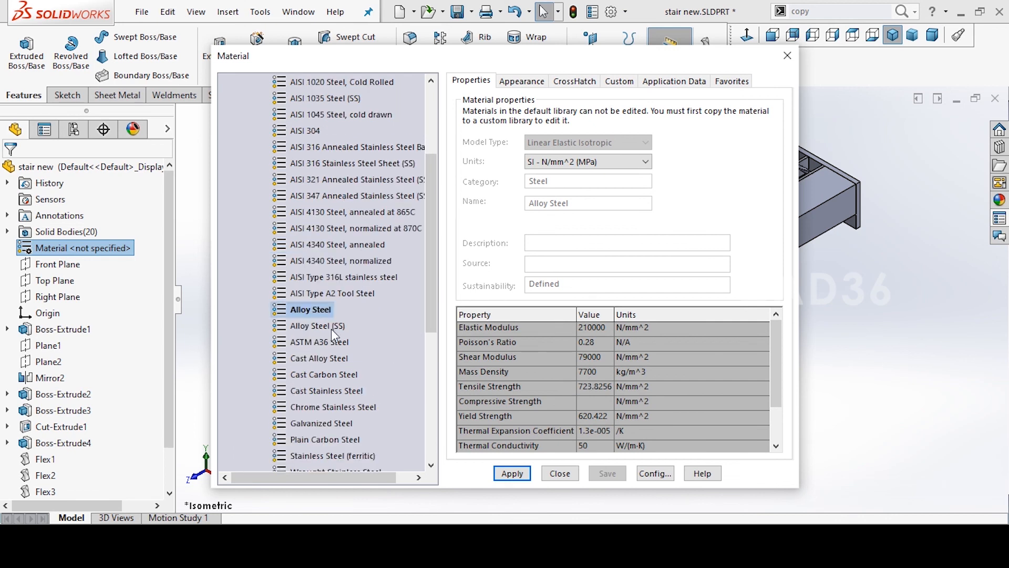
click(329, 344)
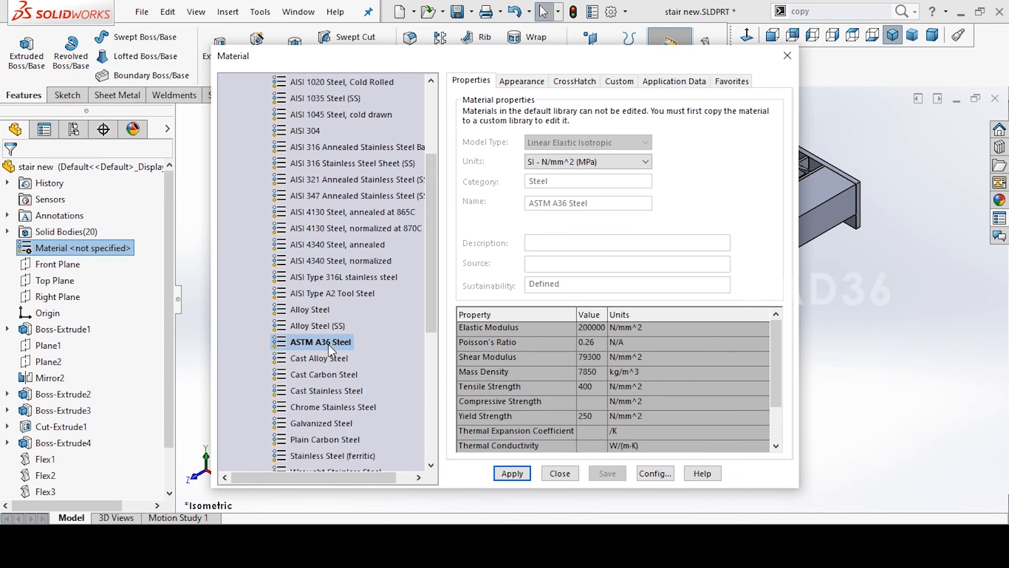
click(329, 346)
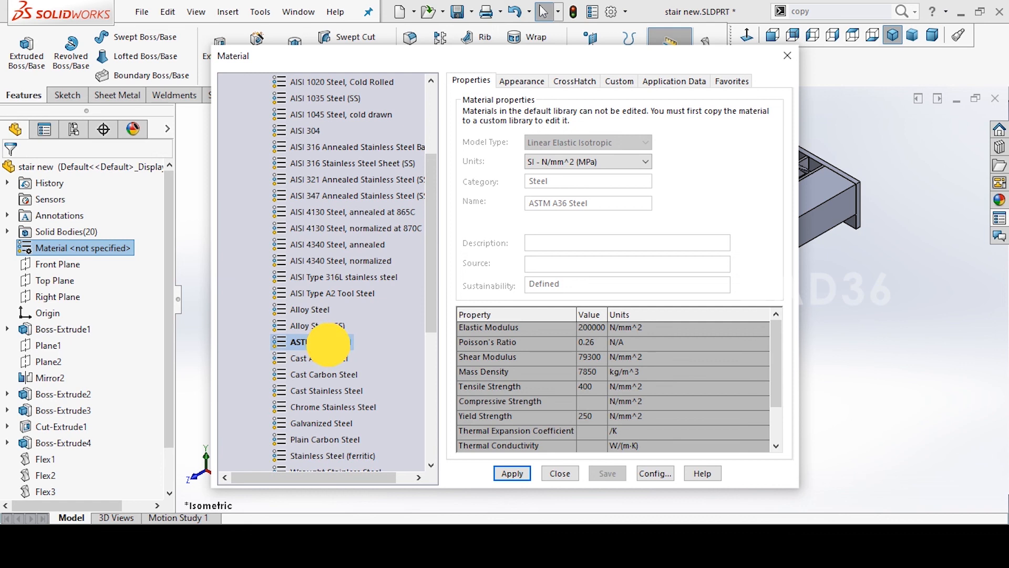
click(513, 474)
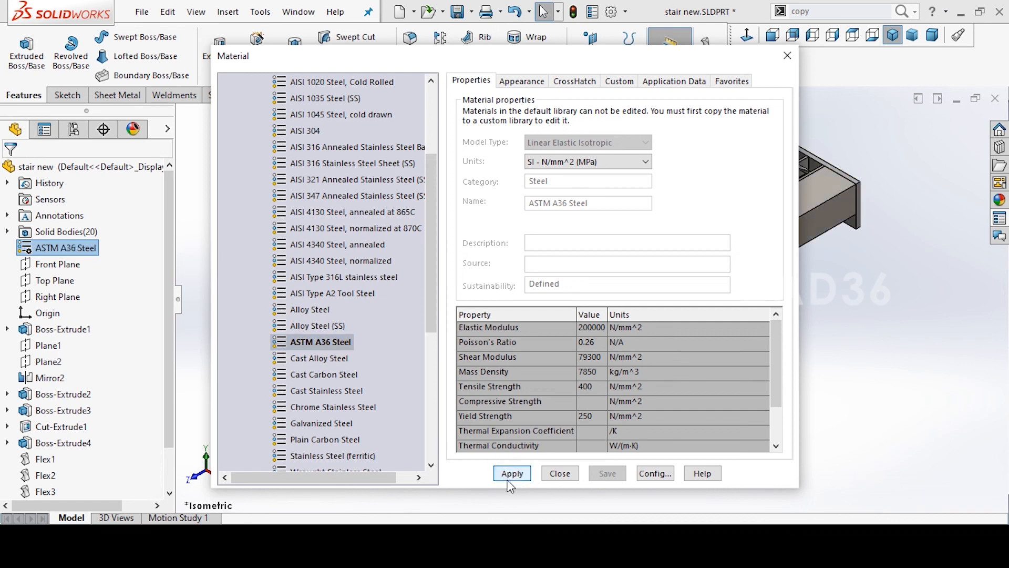
click(560, 474)
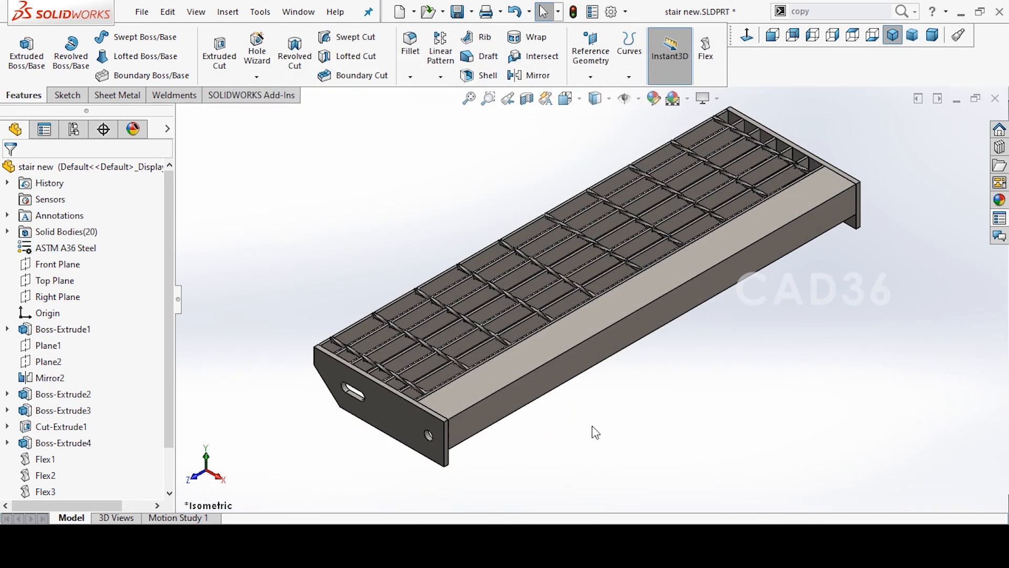
Examine the twisted rods, grating and side plate of the stair step from several angles, and save the part.
scroll(609, 383, down, 5)
scroll(608, 381, up, 3)
scroll(310, 305, down, 3)
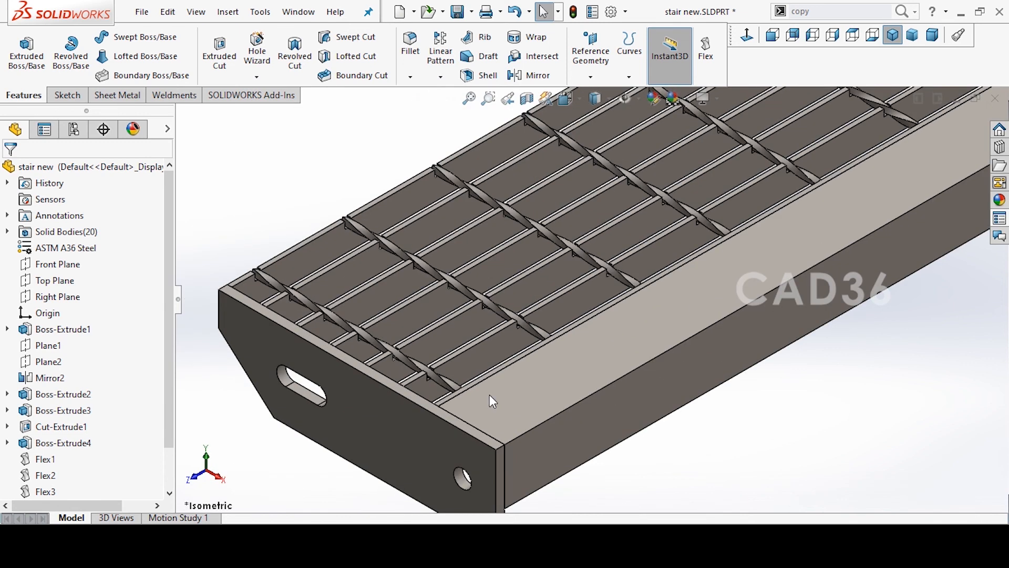
middle_drag(469, 360, 468, 412)
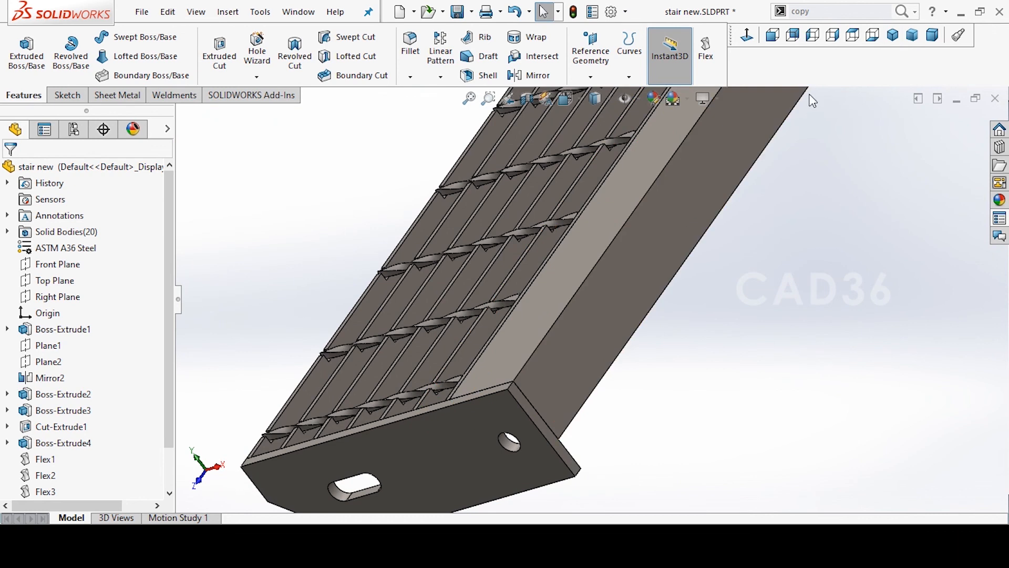
click(898, 40)
scroll(523, 350, down, 3)
middle_click(518, 358)
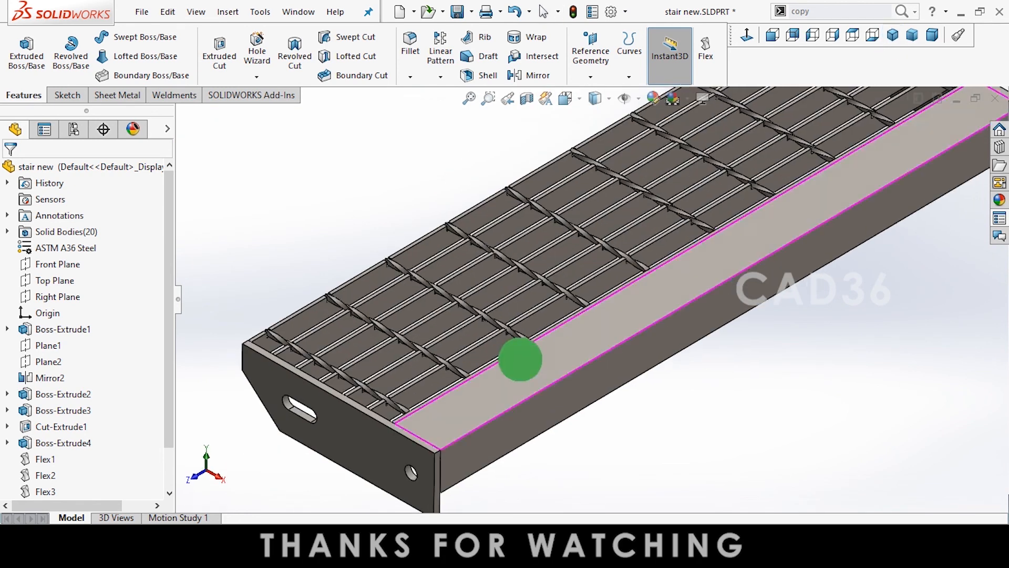
middle_click(519, 358)
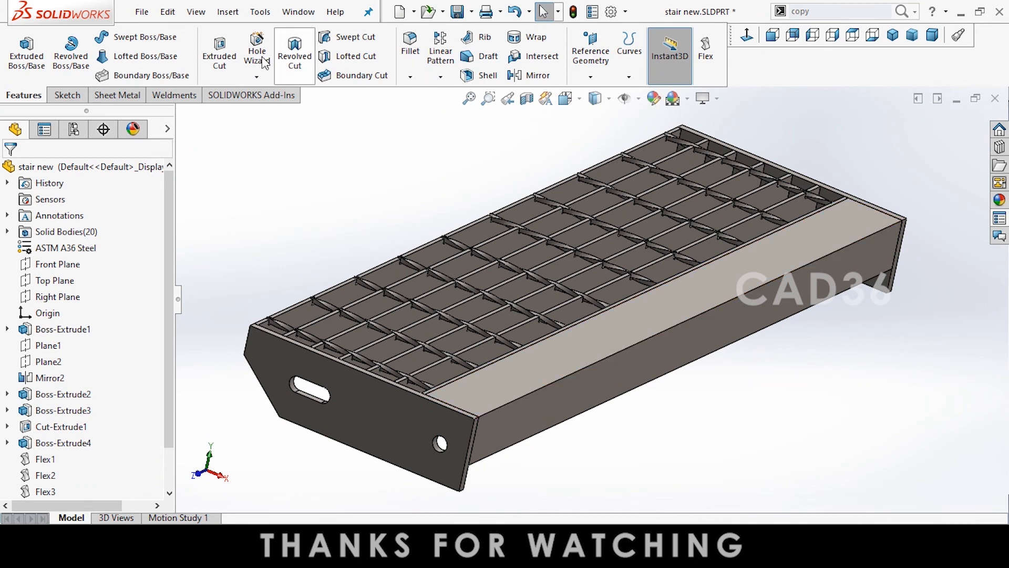
click(468, 13)
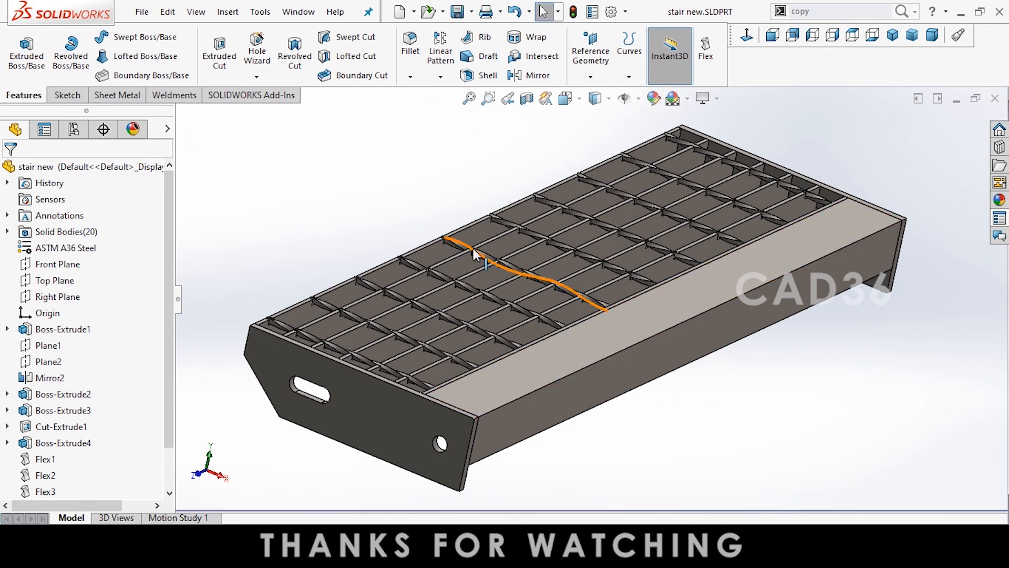